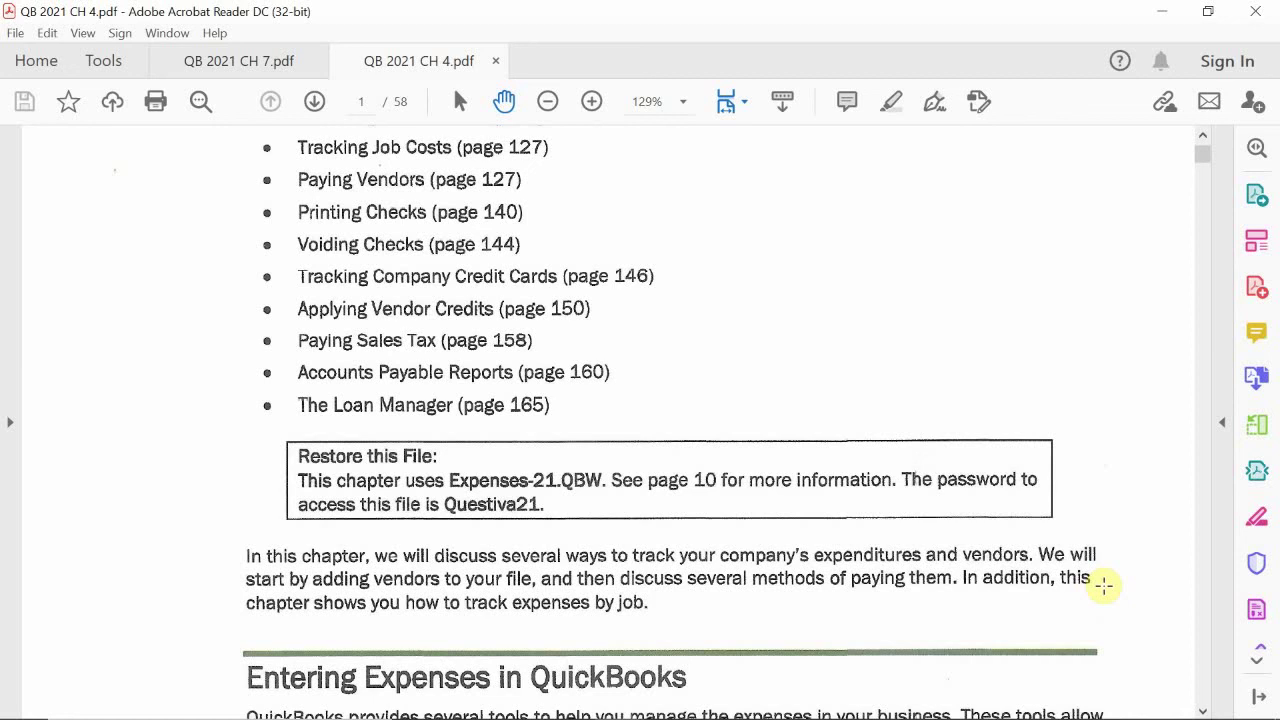
Step: Scroll the chapter 4 PDF to the 'Managing the Expense Workflow' section, then bring QuickBooks forward
scroll(585, 297, up, 5)
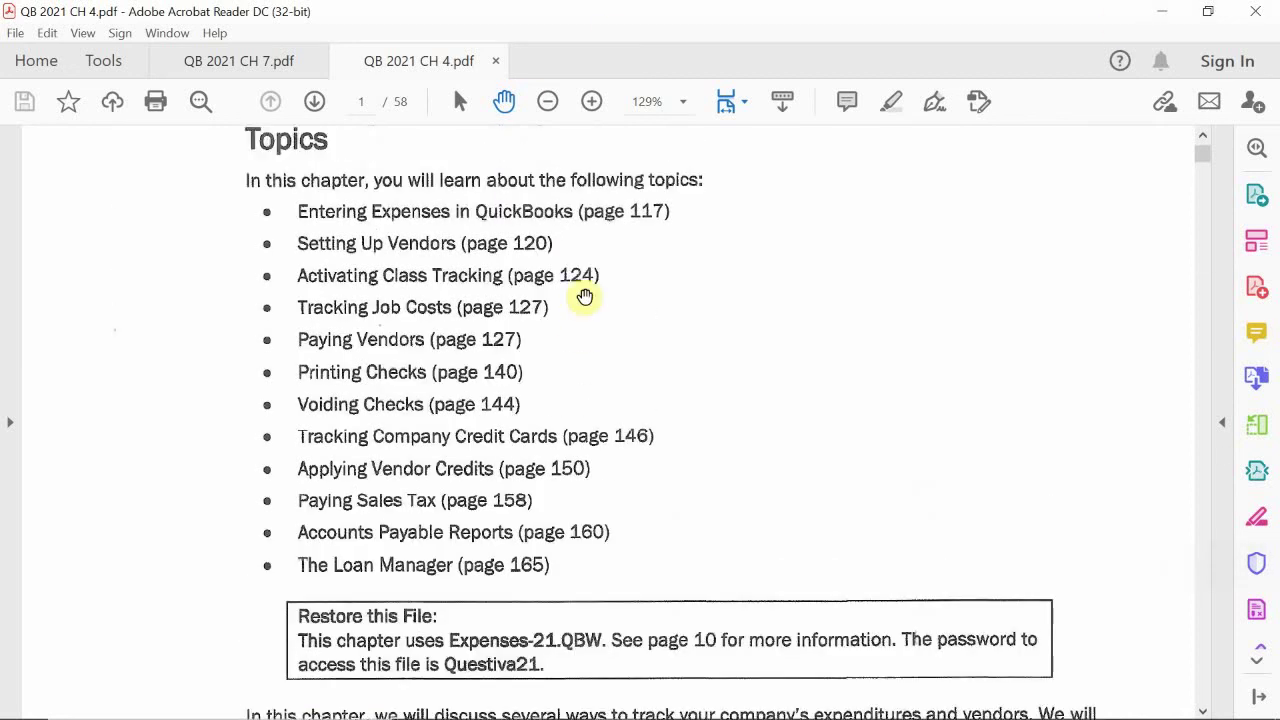
scroll(585, 297, up, 3)
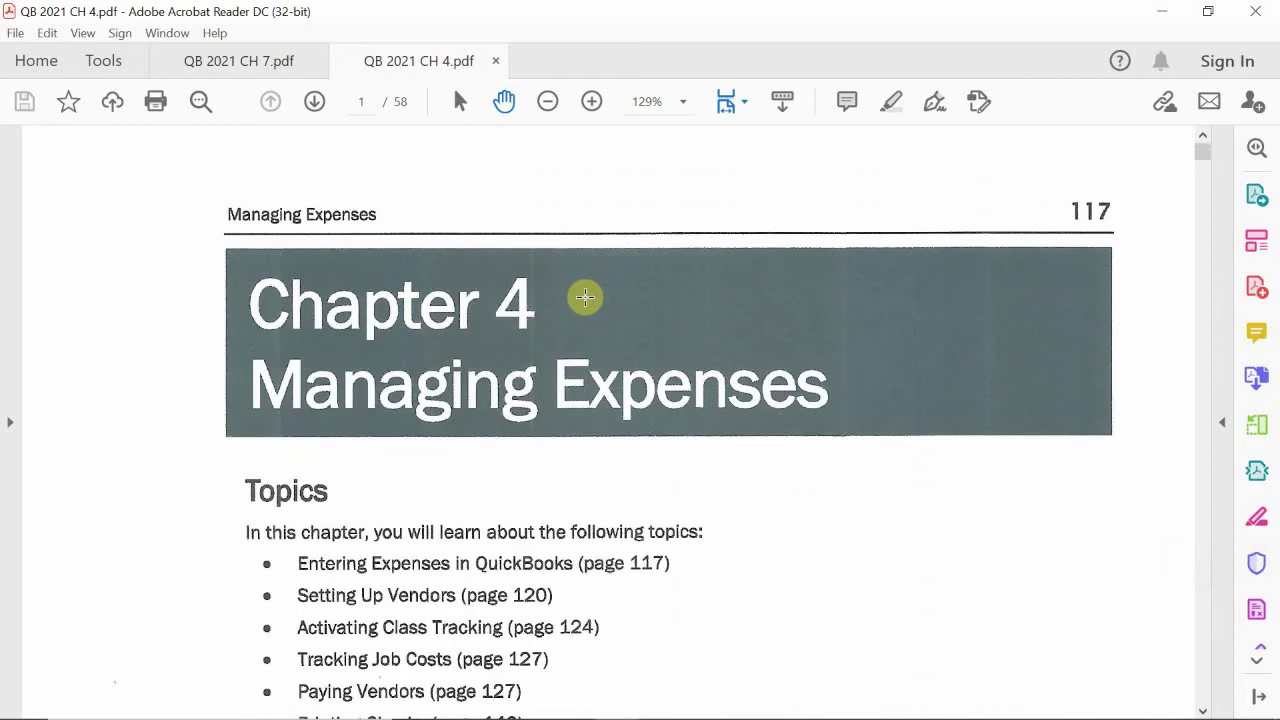
scroll(585, 297, down, 3)
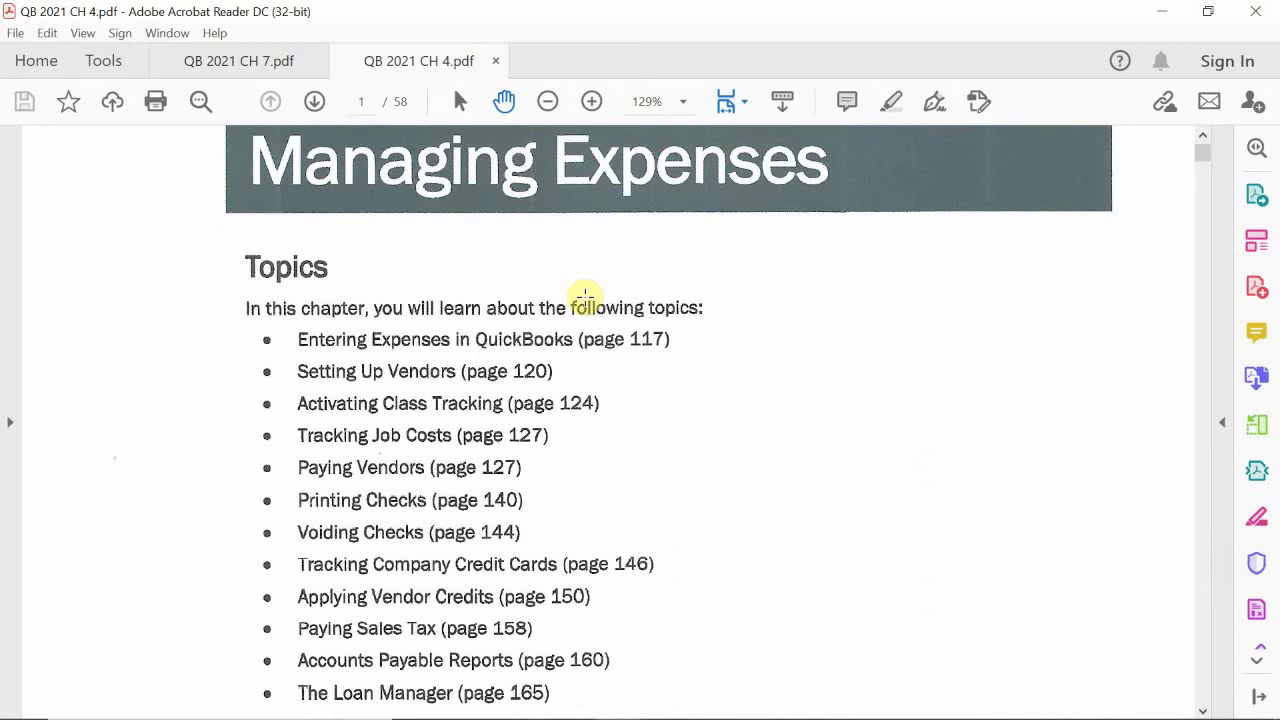
scroll(585, 297, down, 5)
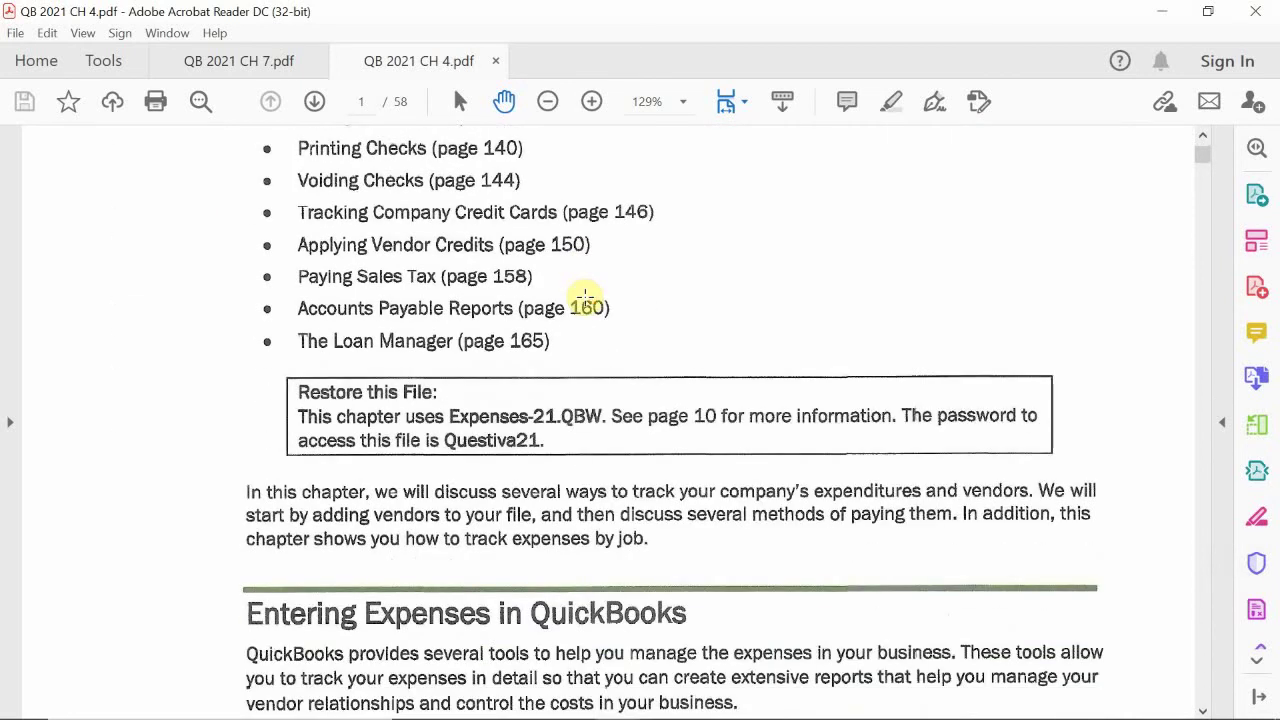
scroll(585, 297, down, 3)
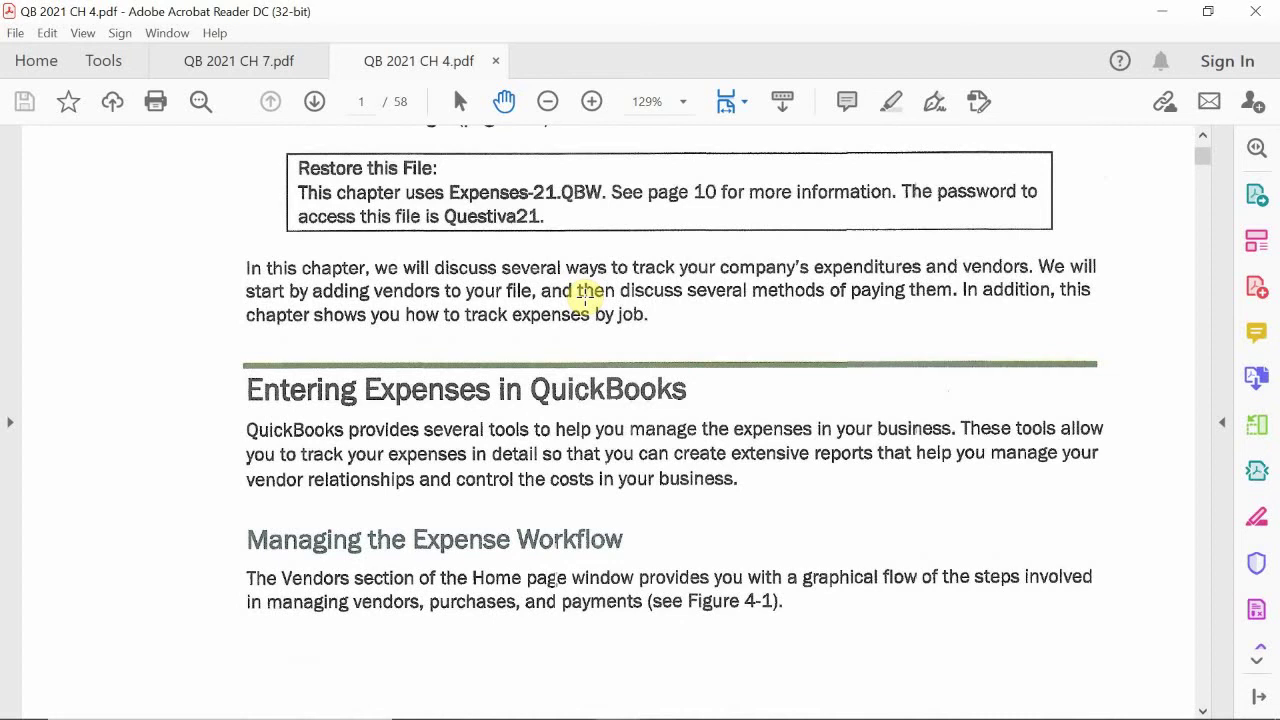
scroll(590, 295, down, 3)
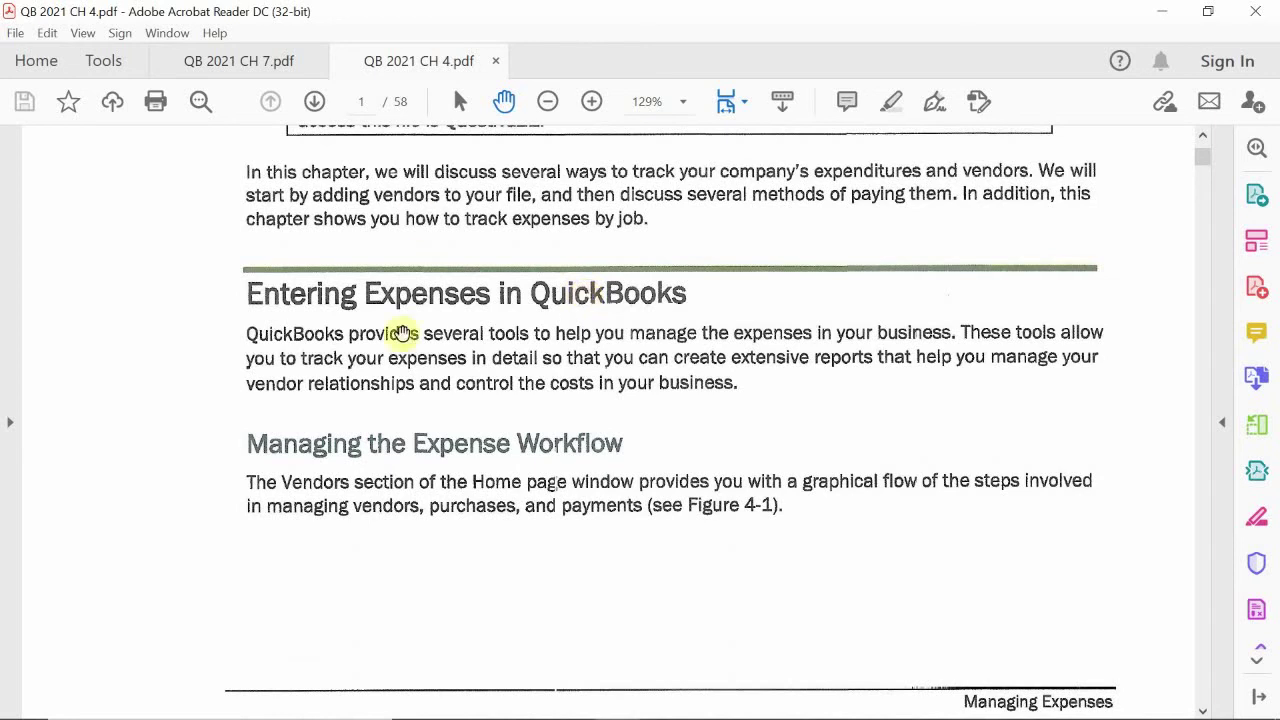
mouse_move(612, 703)
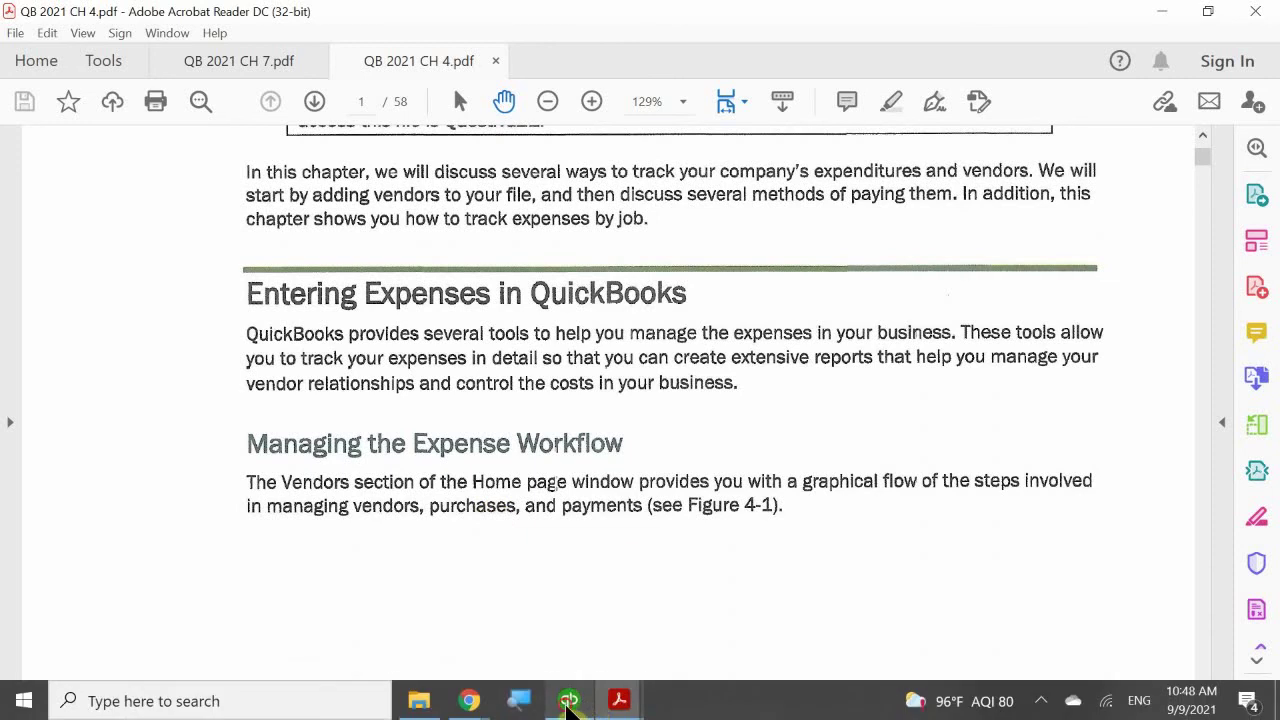
click(568, 701)
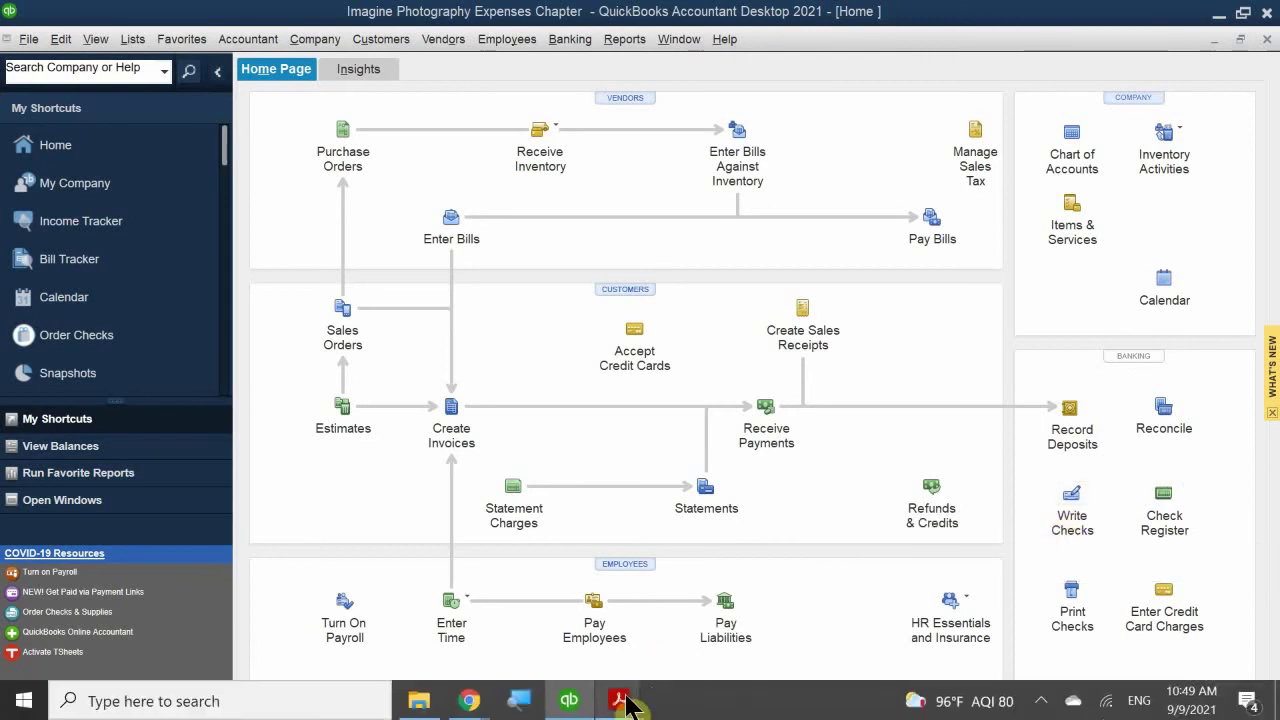
Step: Review page 118's Home page and Vendor Center figures in QB 2021 CH 4.pdf, then return to QuickBooks
mouse_move(619, 699)
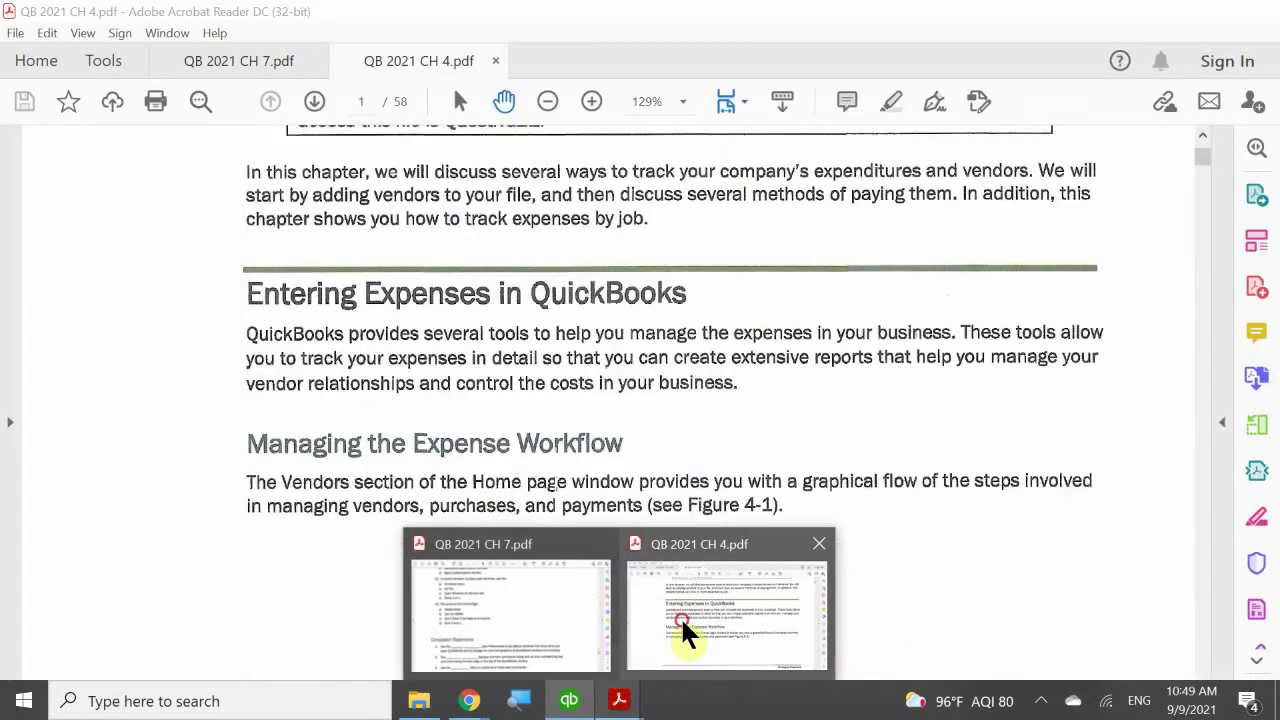
click(680, 616)
scroll(766, 421, down, 10)
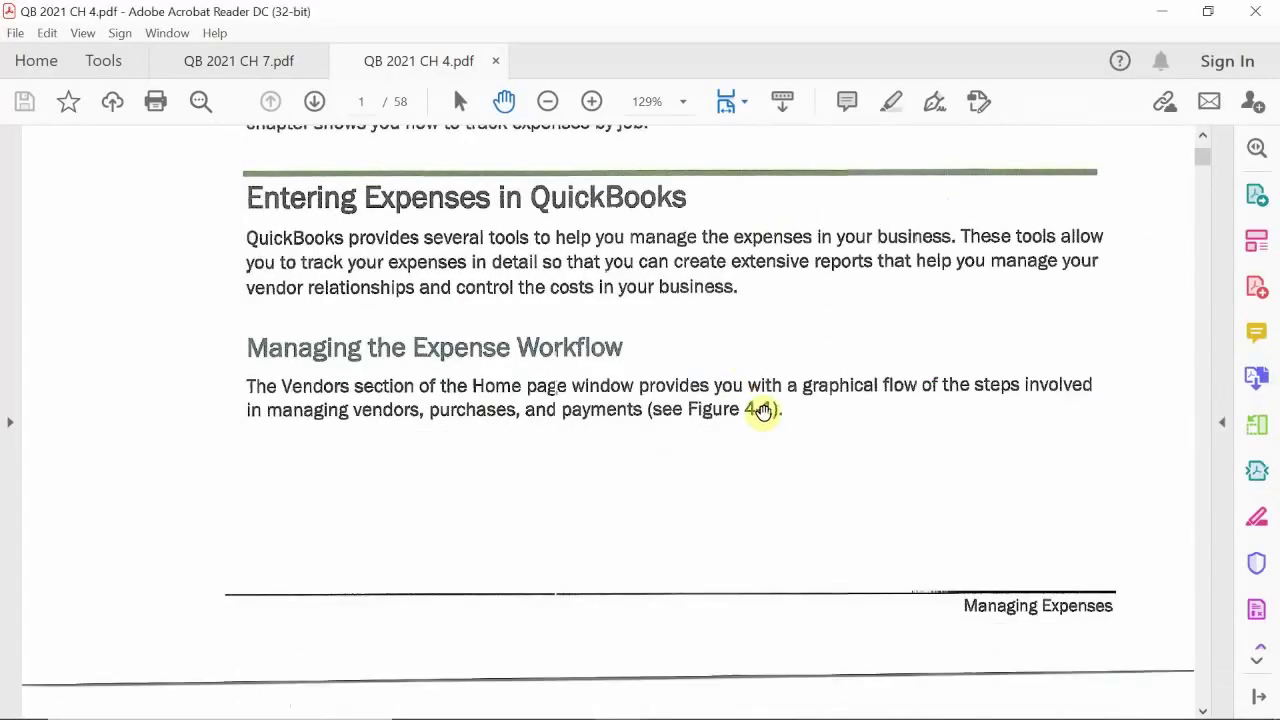
scroll(762, 421, down, 7)
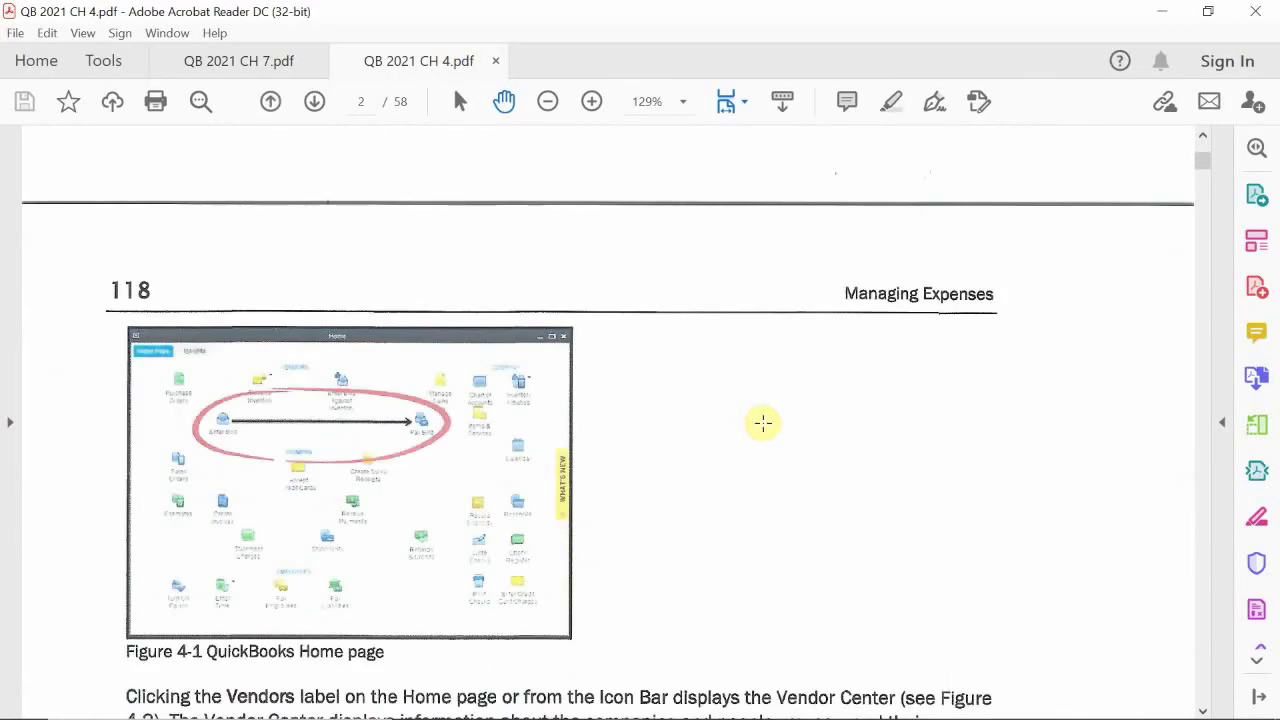
scroll(762, 421, down, 3)
scroll(763, 403, down, 6)
scroll(763, 403, down, 3)
scroll(763, 403, down, 2)
scroll(762, 404, up, 1)
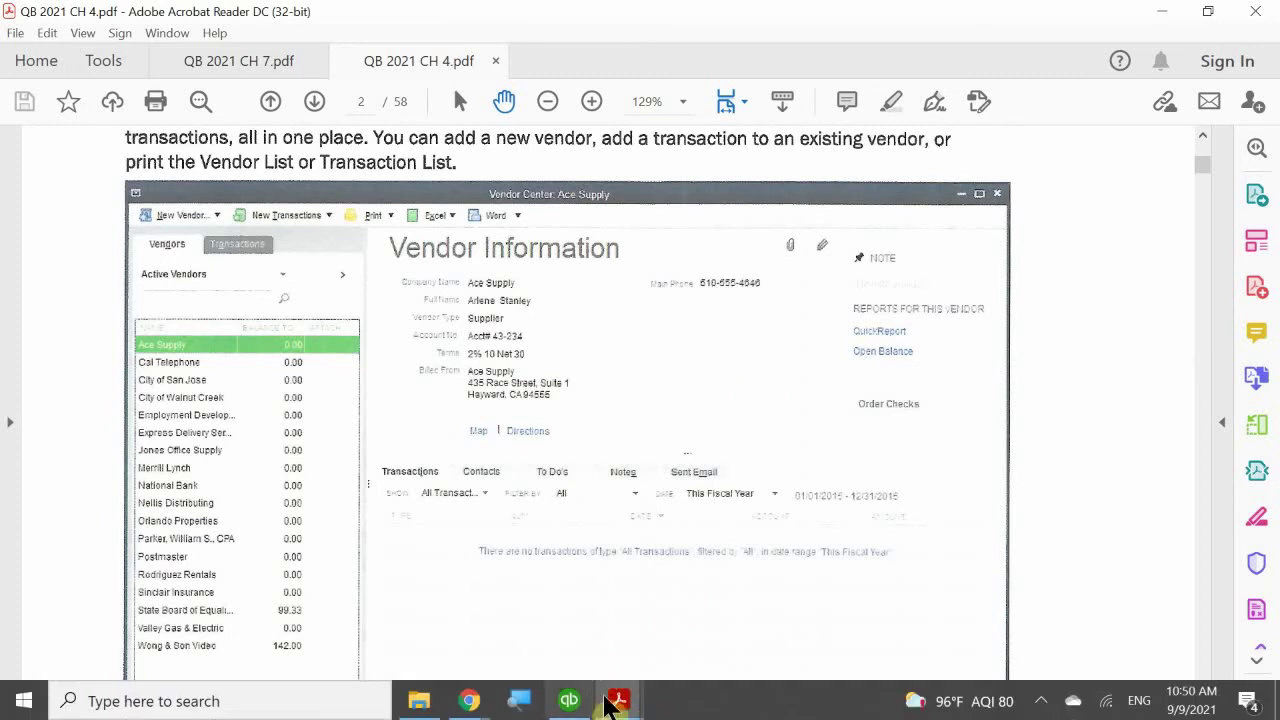
mouse_move(628, 706)
click(571, 700)
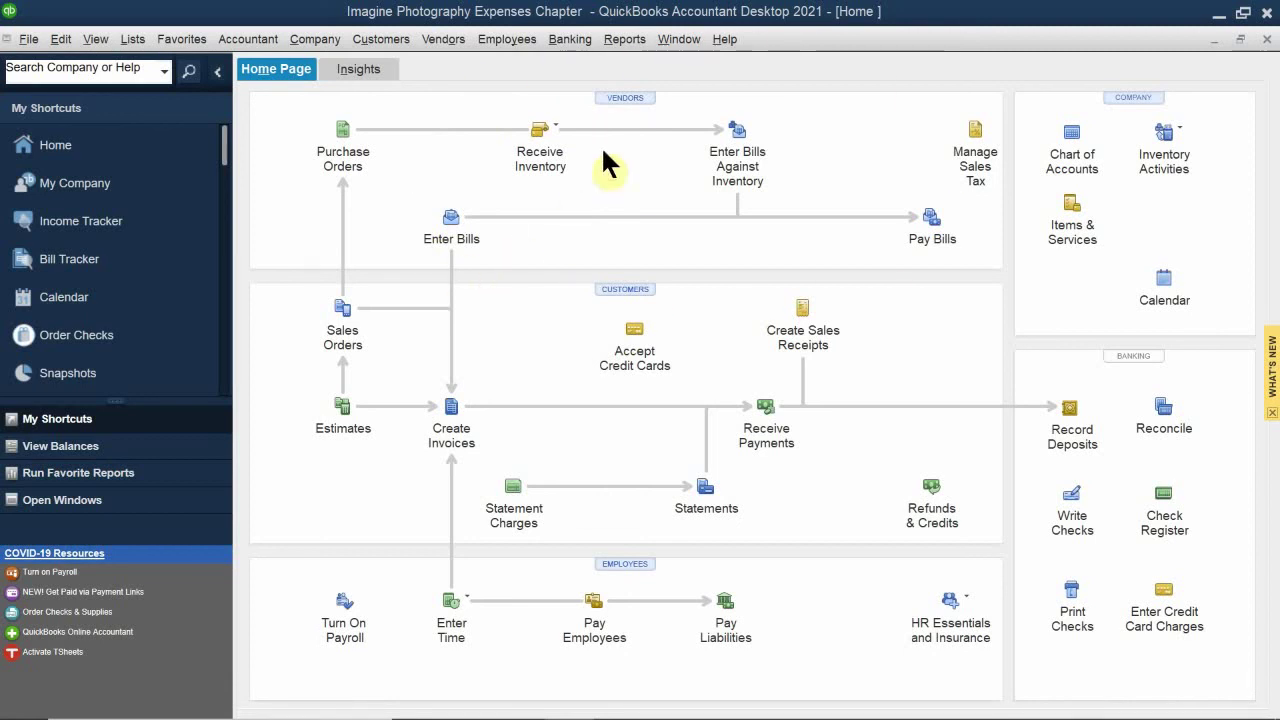
Step: Open the Vendor Center from the Home page's VENDORS label to show Ace Supply's details
click(611, 98)
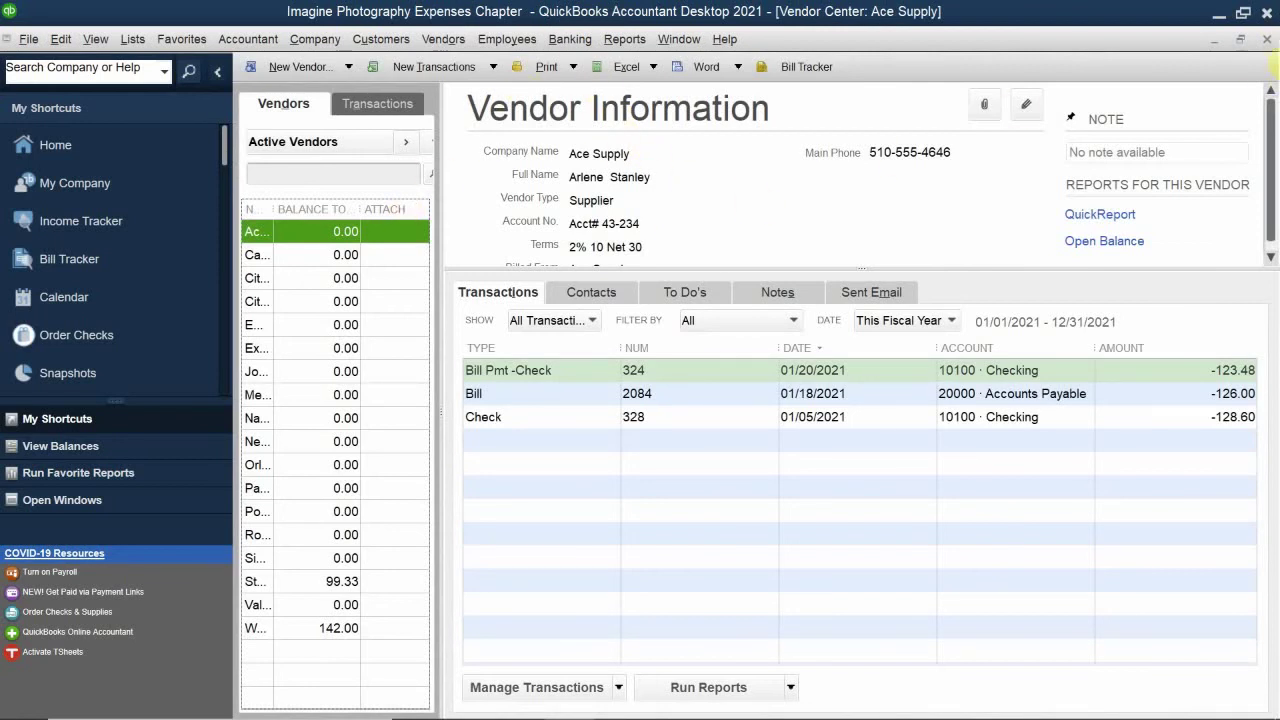
Step: Close and reopen the Vendor Center from the Home page, then show the Vendors menu commands
click(1267, 38)
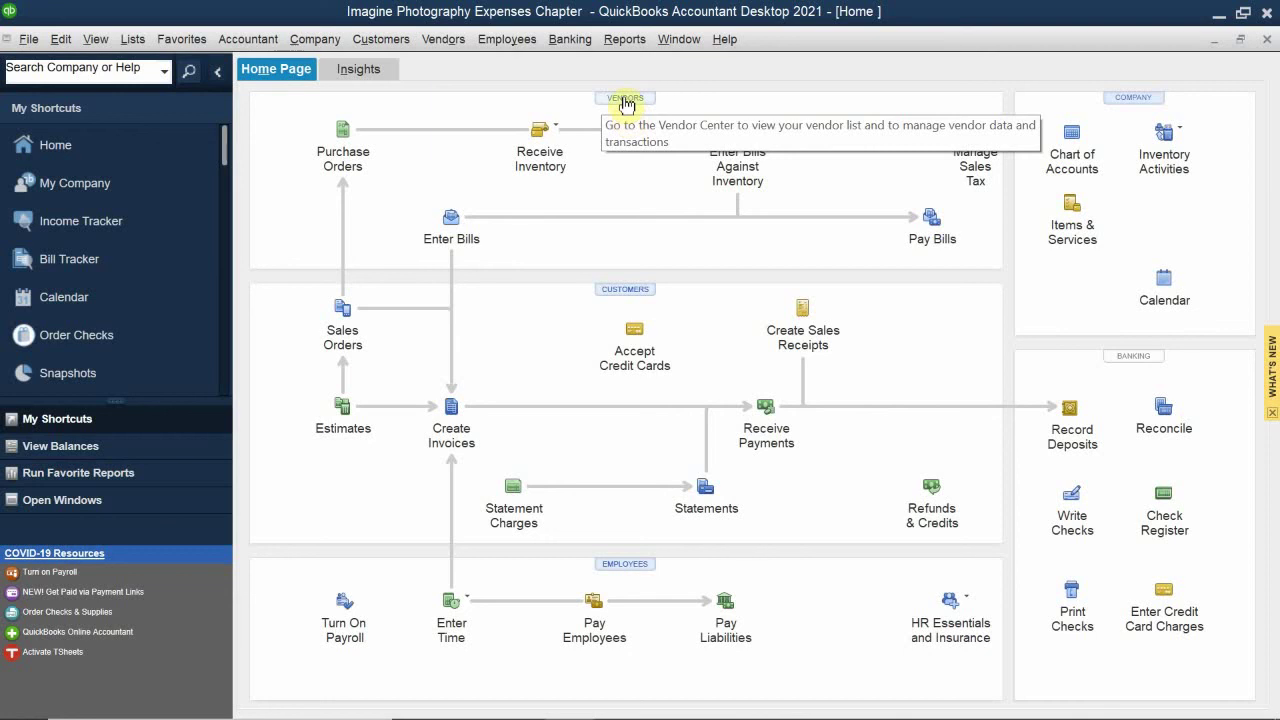
click(623, 98)
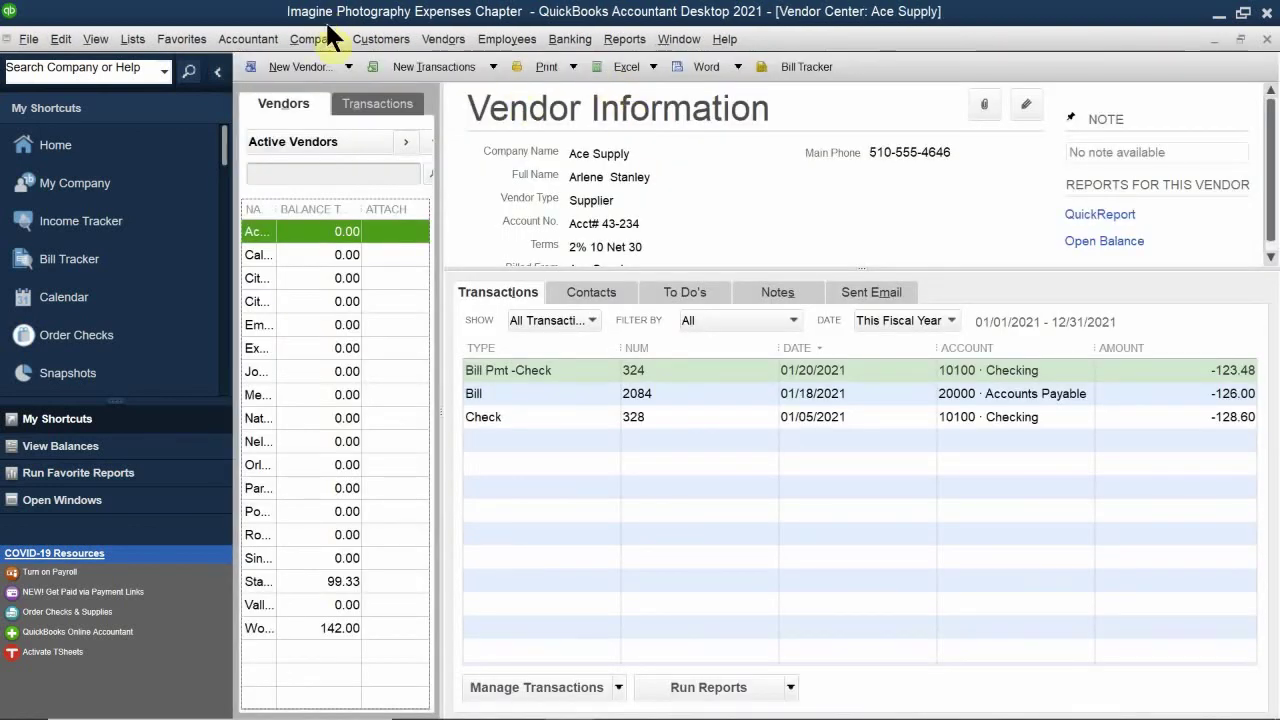
click(428, 38)
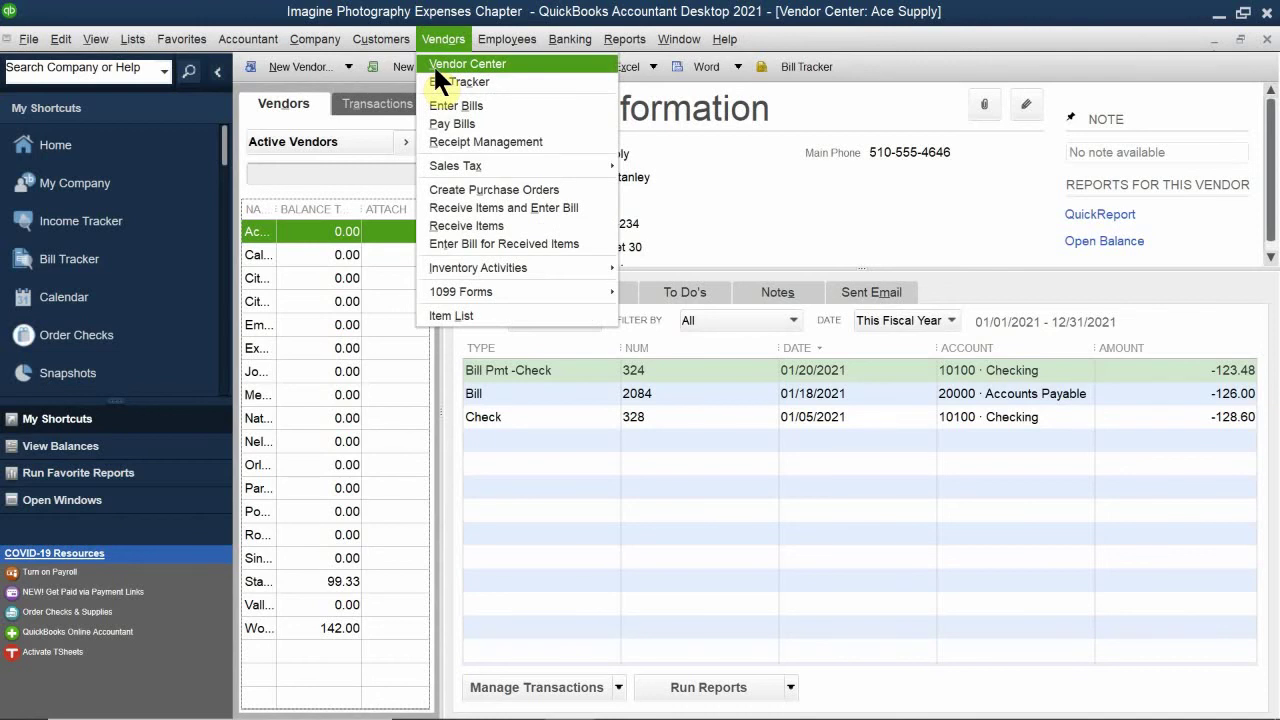
key(alt+minus)
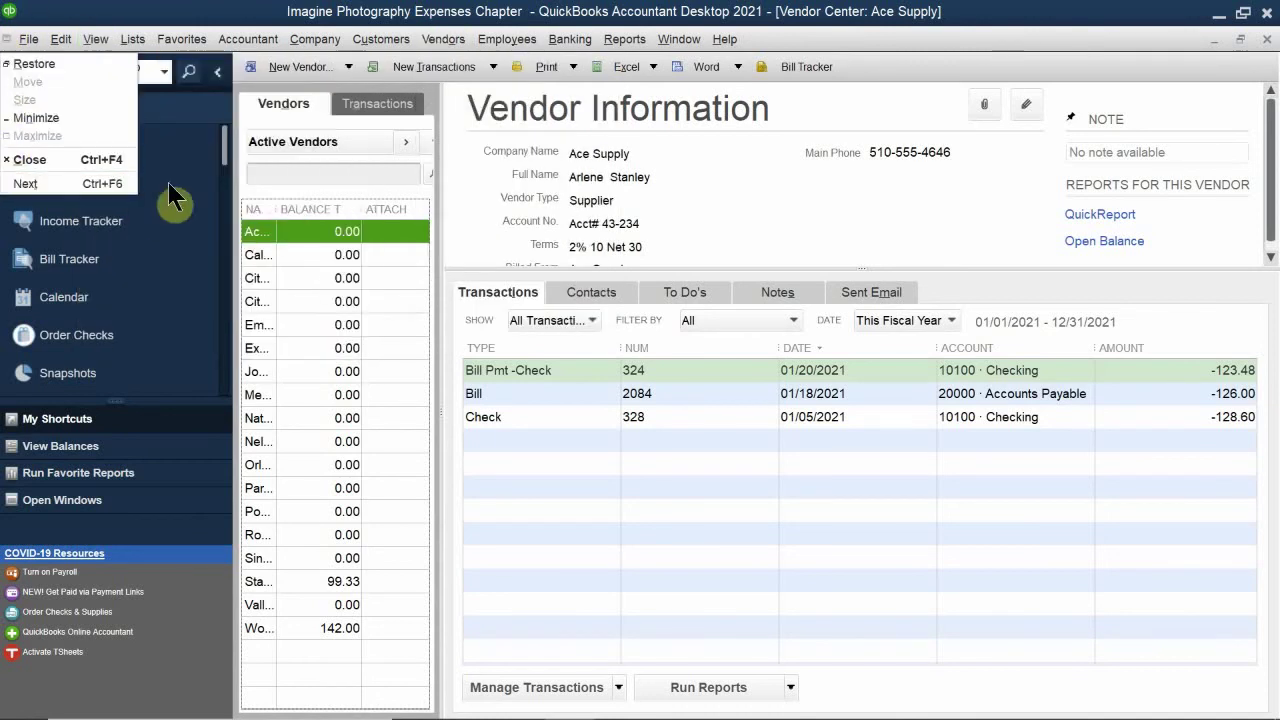
click(194, 118)
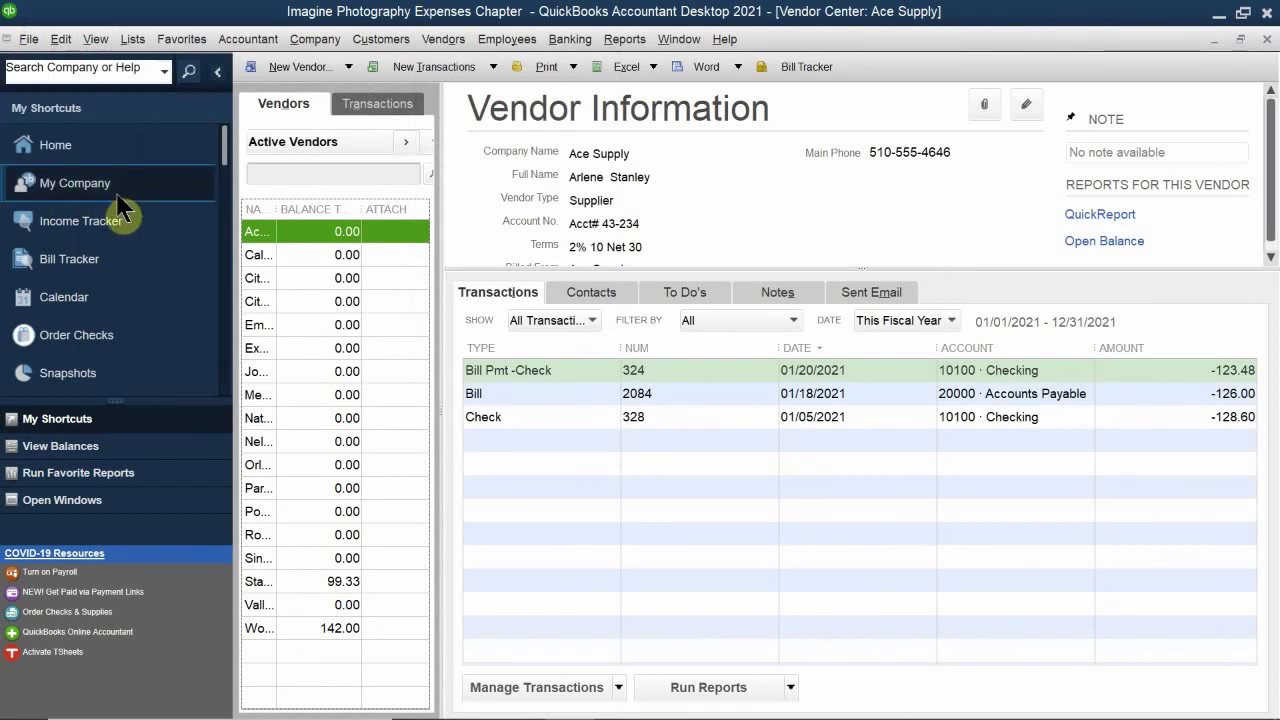
scroll(125, 220, down, 3)
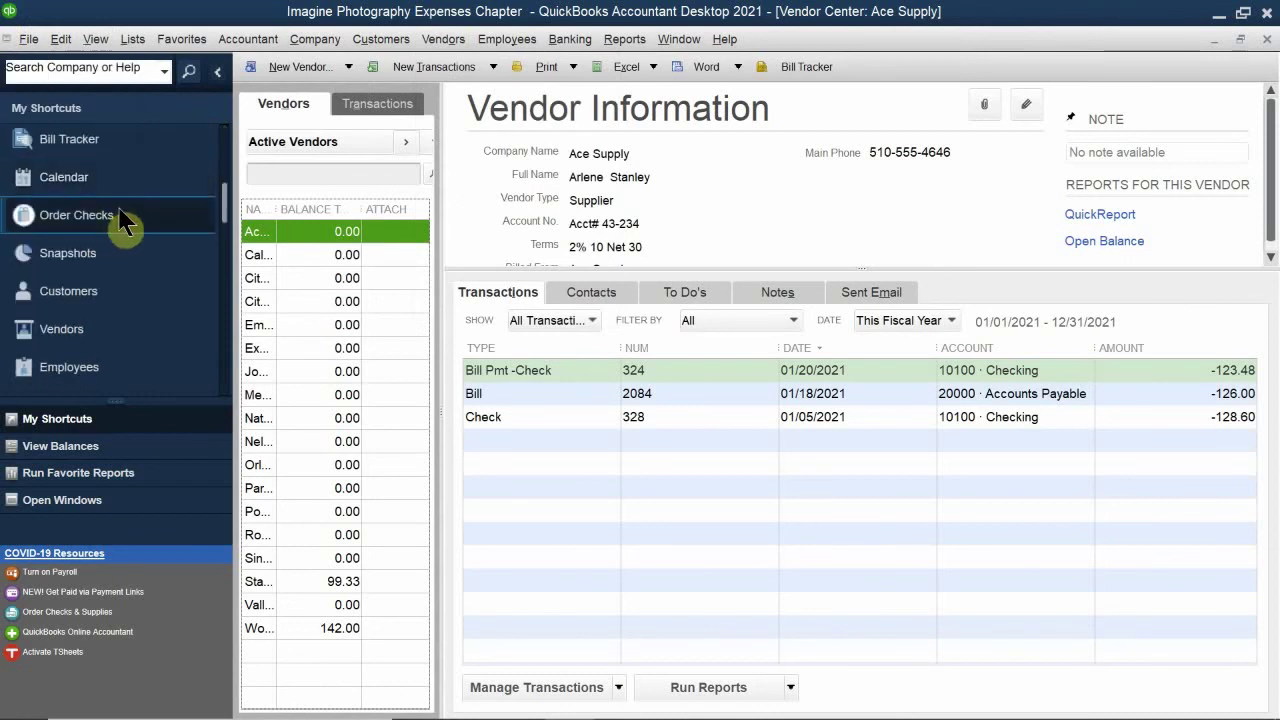
scroll(100, 226, down, 3)
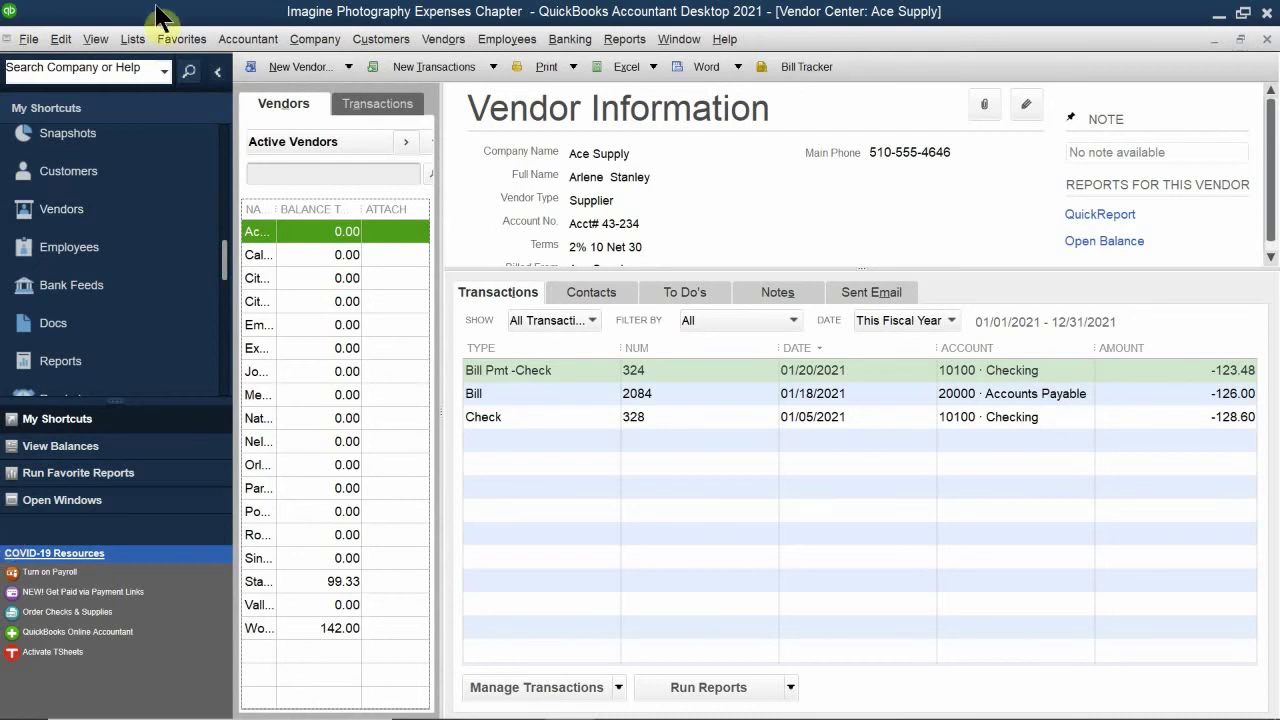
click(439, 42)
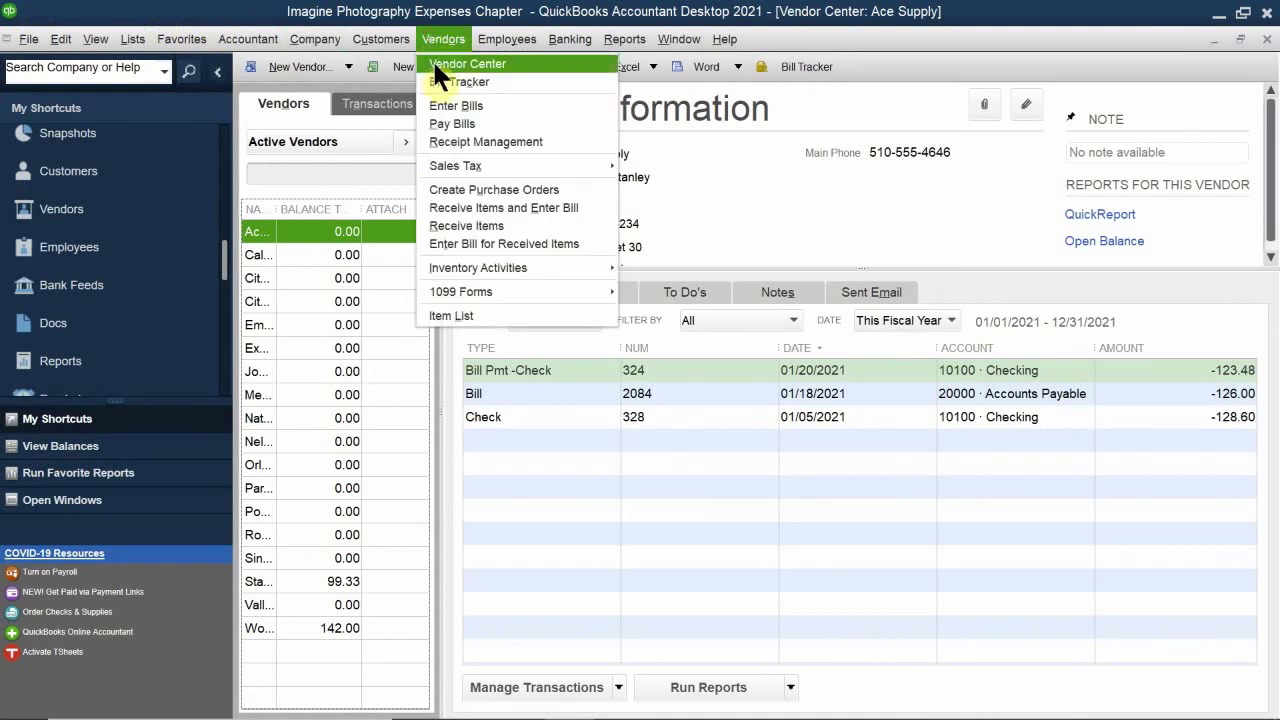
click(95, 39)
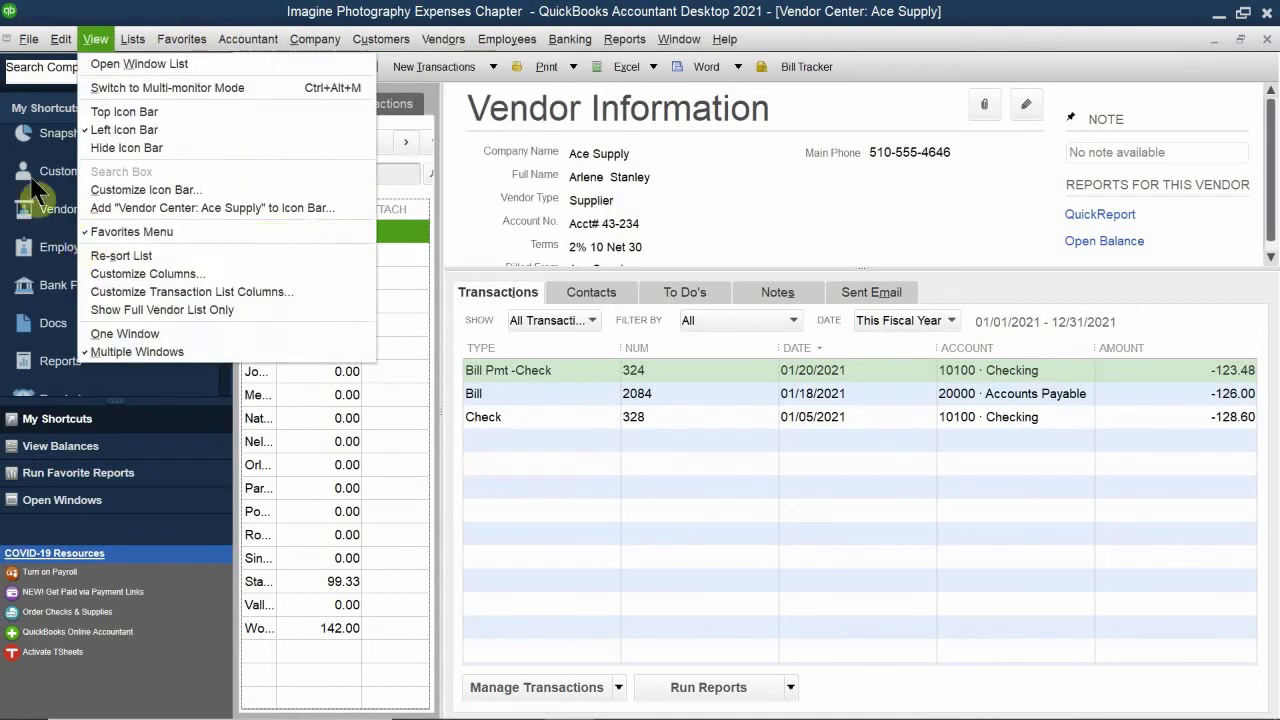
key(Escape)
key(alt+e)
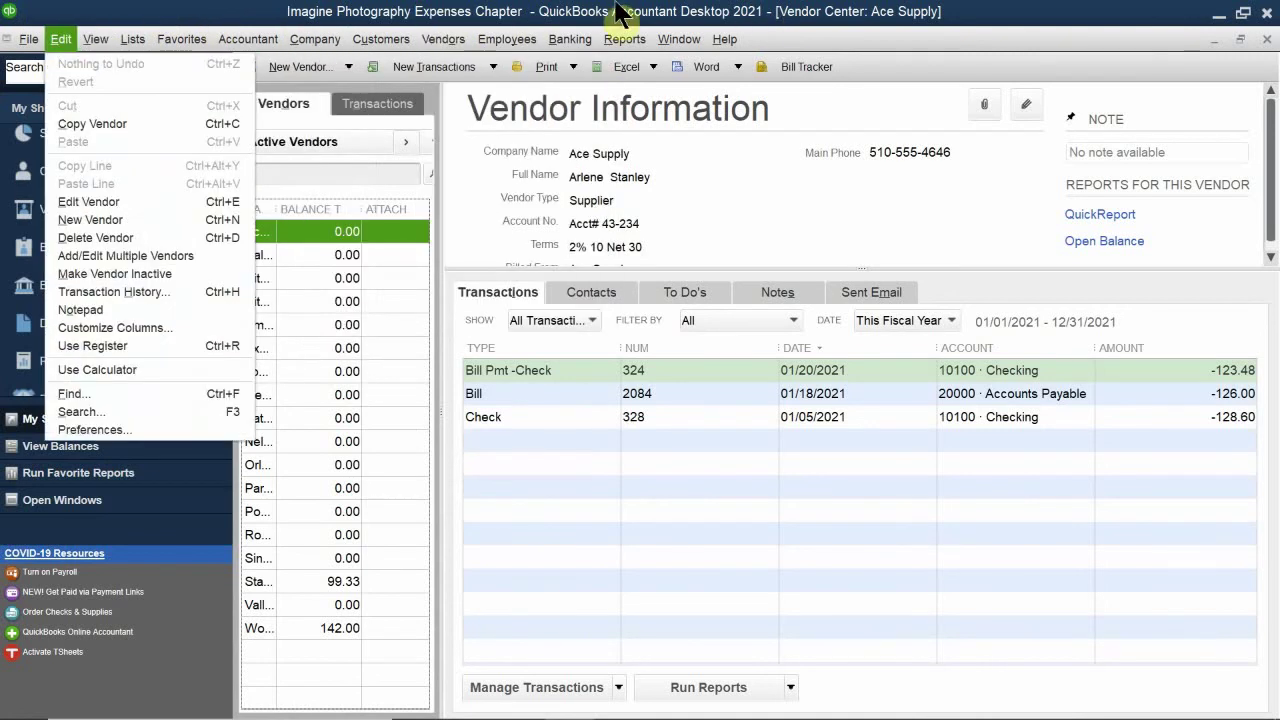
Step: Dismiss the open menu and widen the vendor list so full vendor names and balances show
key(Escape)
drag(430, 144, 571, 182)
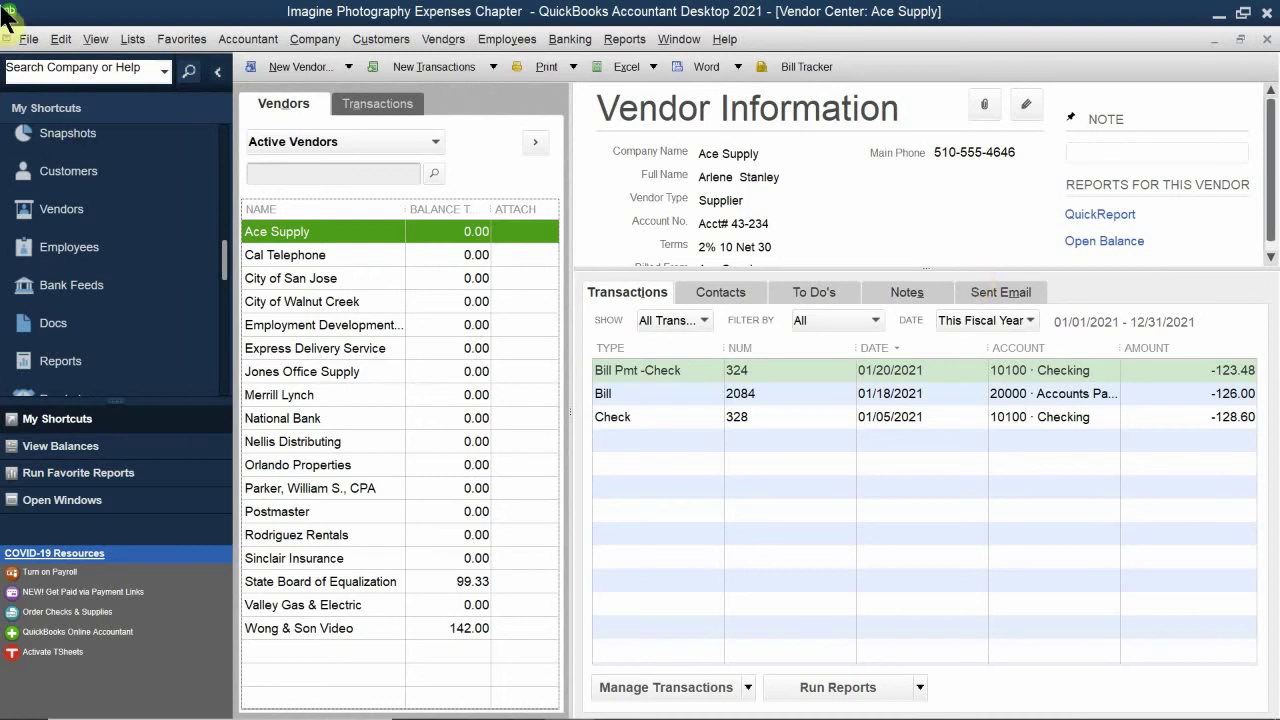
click(350, 100)
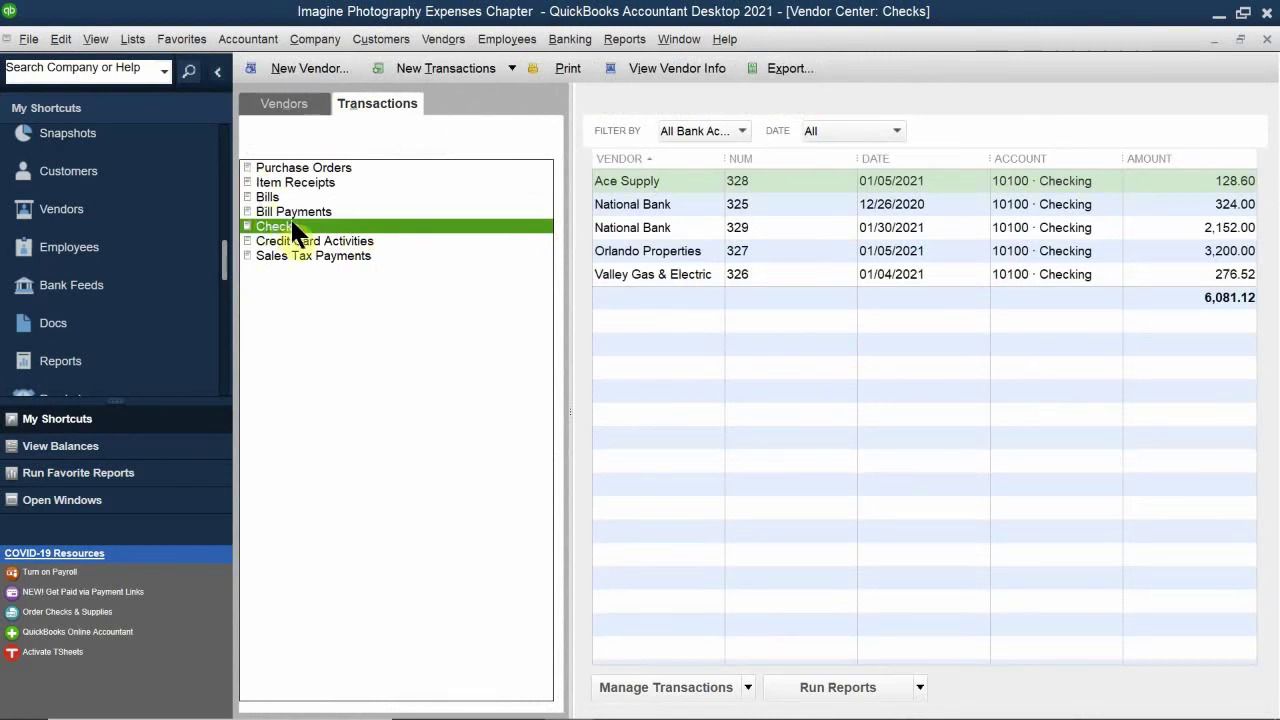
click(296, 104)
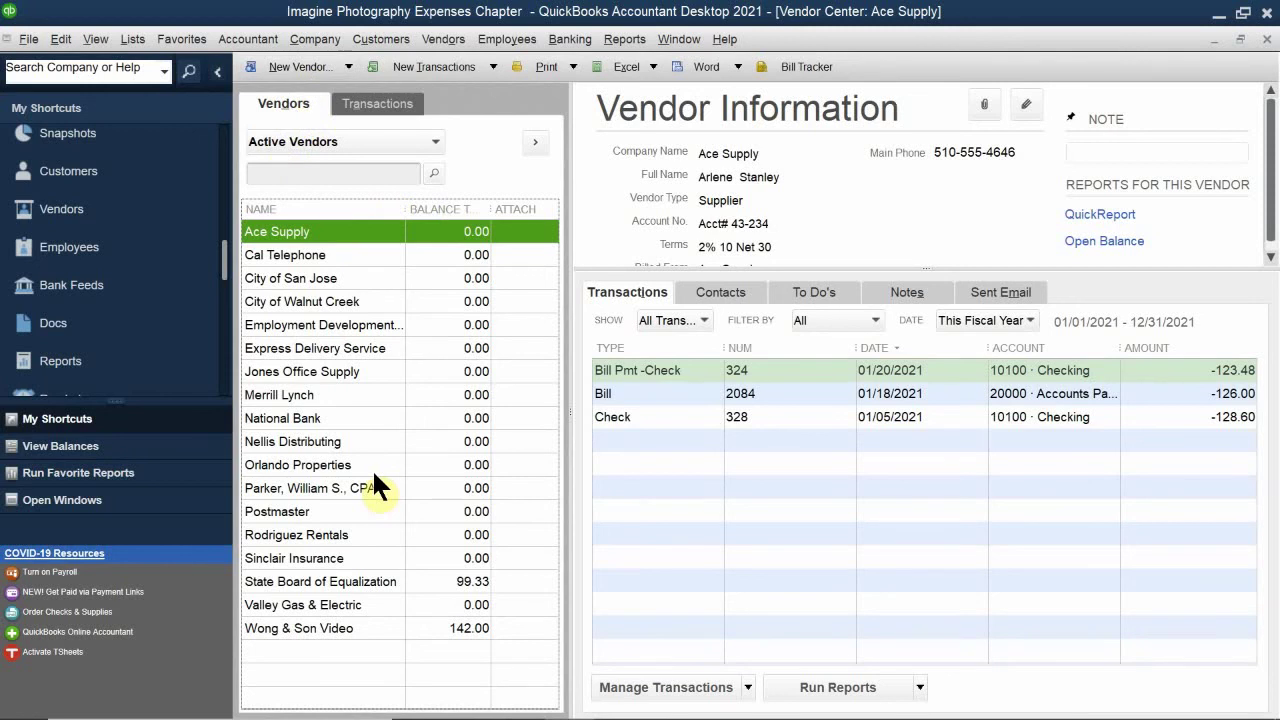
Step: Show Jones Office Supply's details and list the New Transactions options for vendors
click(290, 370)
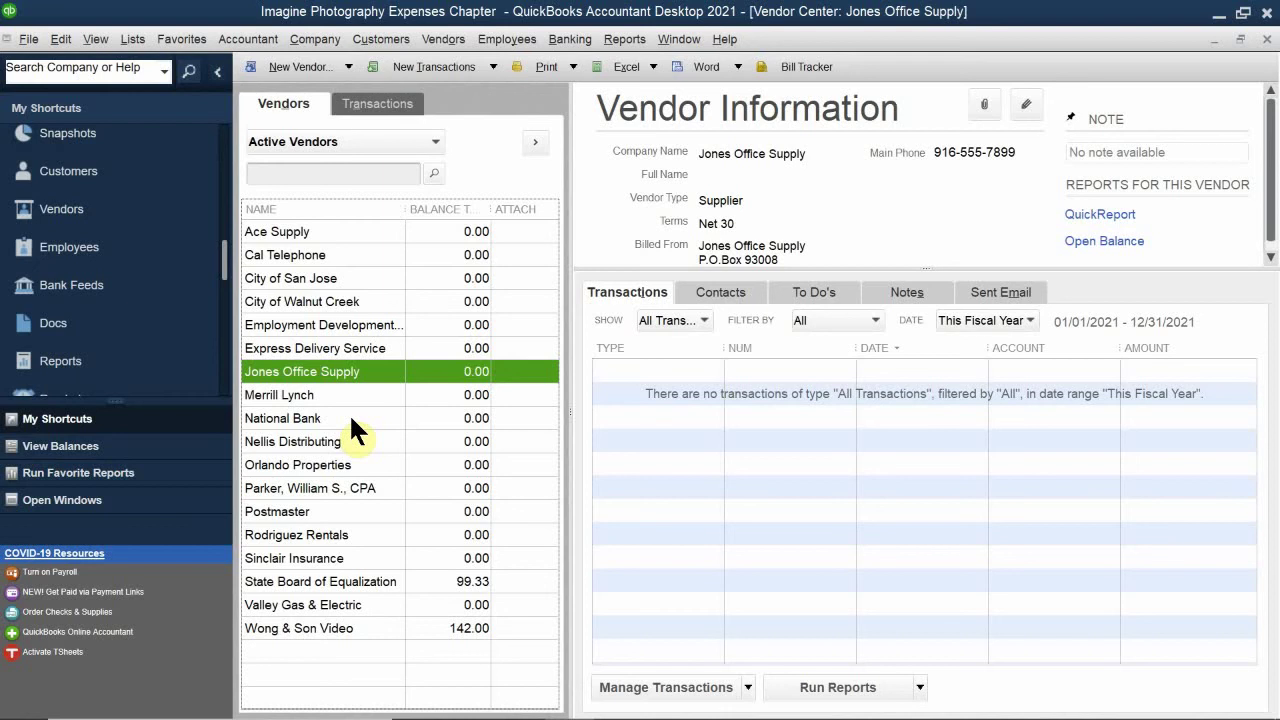
click(492, 66)
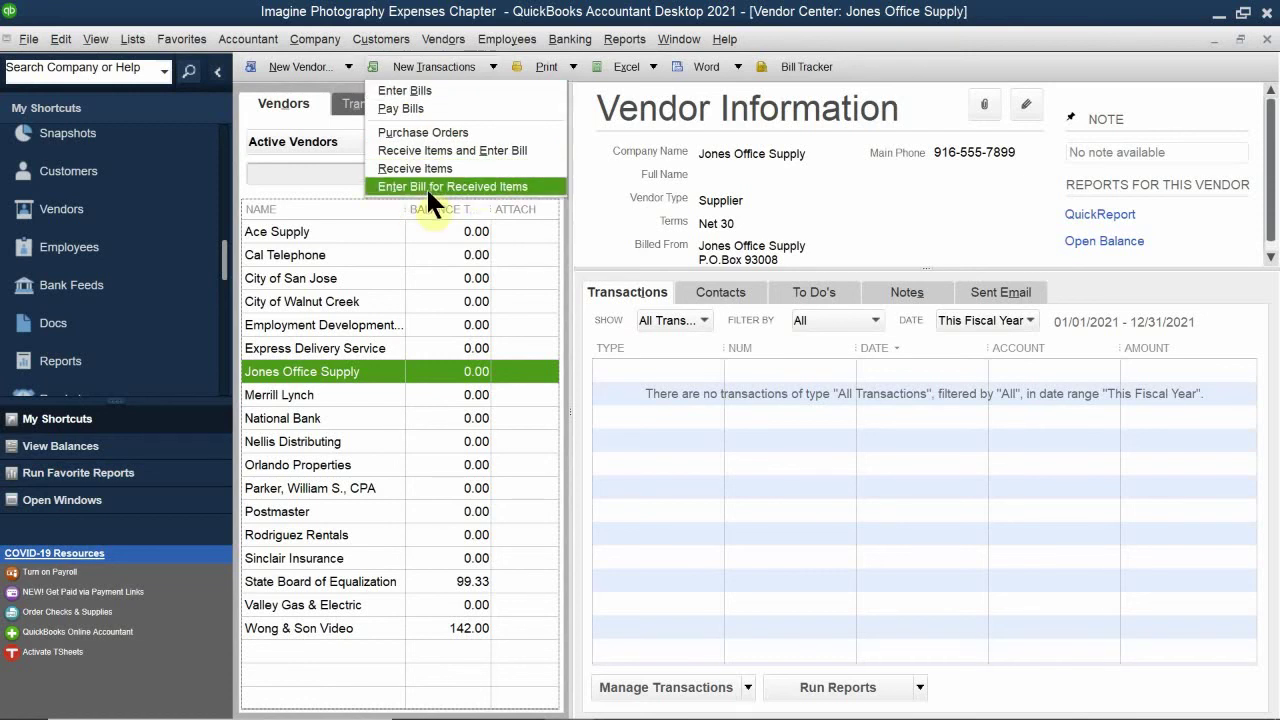
Step: Bring up Ace Supply's context menu in the vendor list so its details show again
right_click(306, 227)
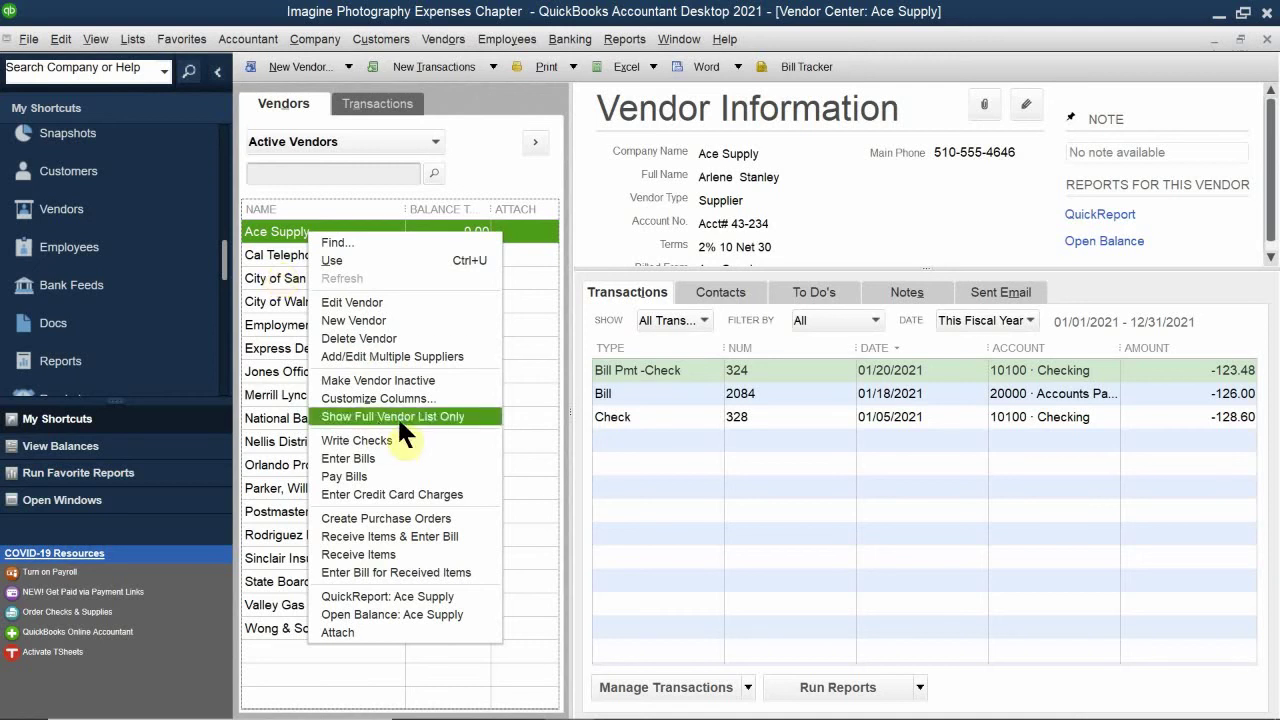
Step: Bring QB 2021 CH 4.pdf forward and scroll past Table 4-1 to page 120's Recording Transactions section
mouse_move(457, 712)
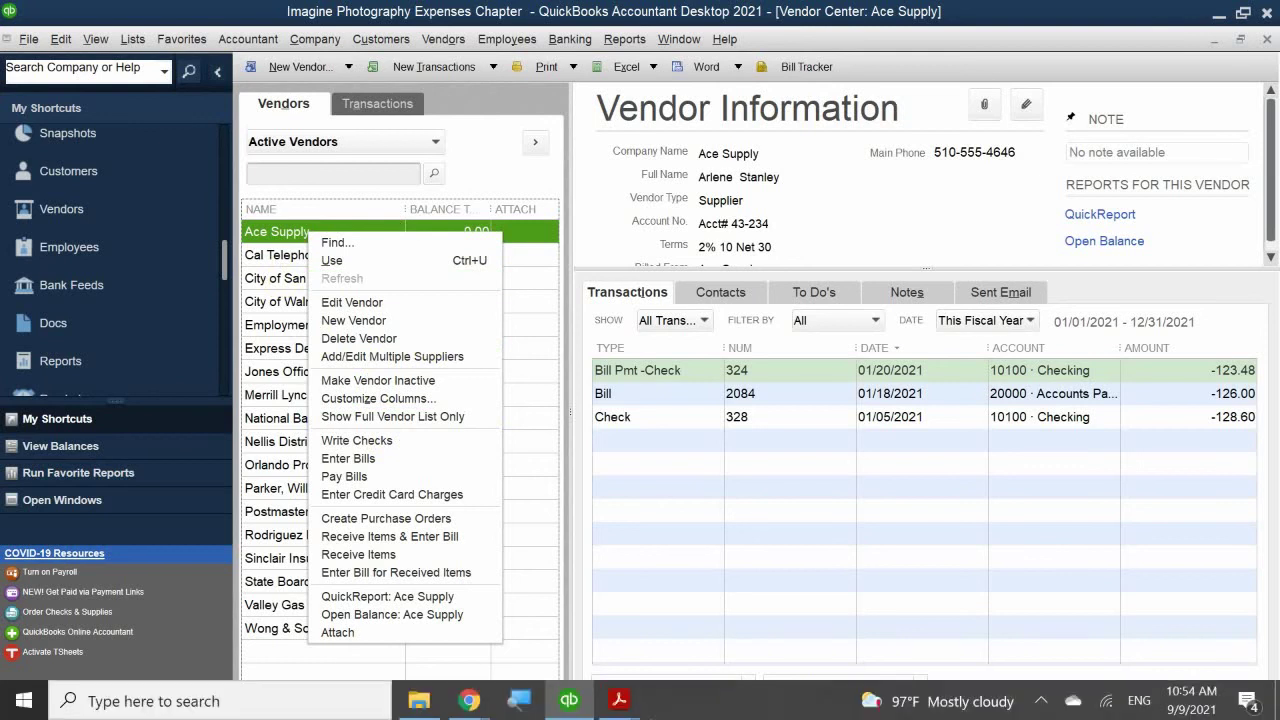
mouse_move(610, 703)
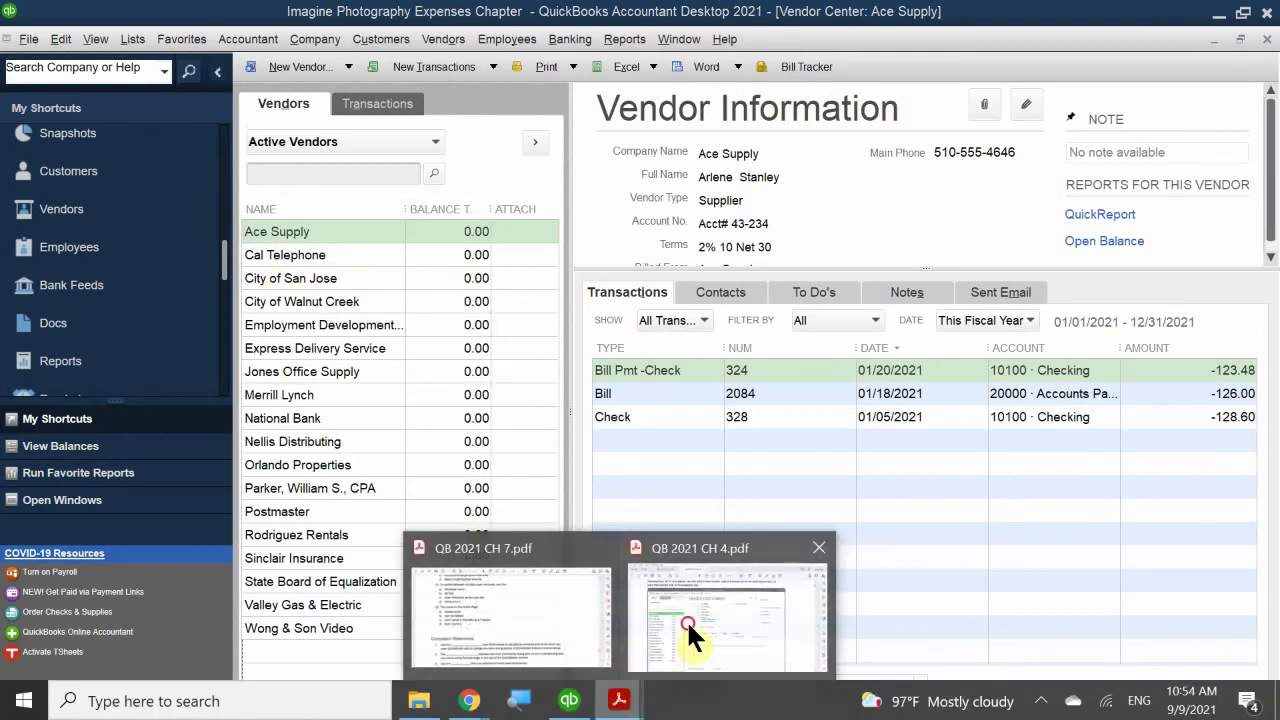
click(674, 634)
scroll(748, 508, down, 3)
scroll(751, 504, down, 8)
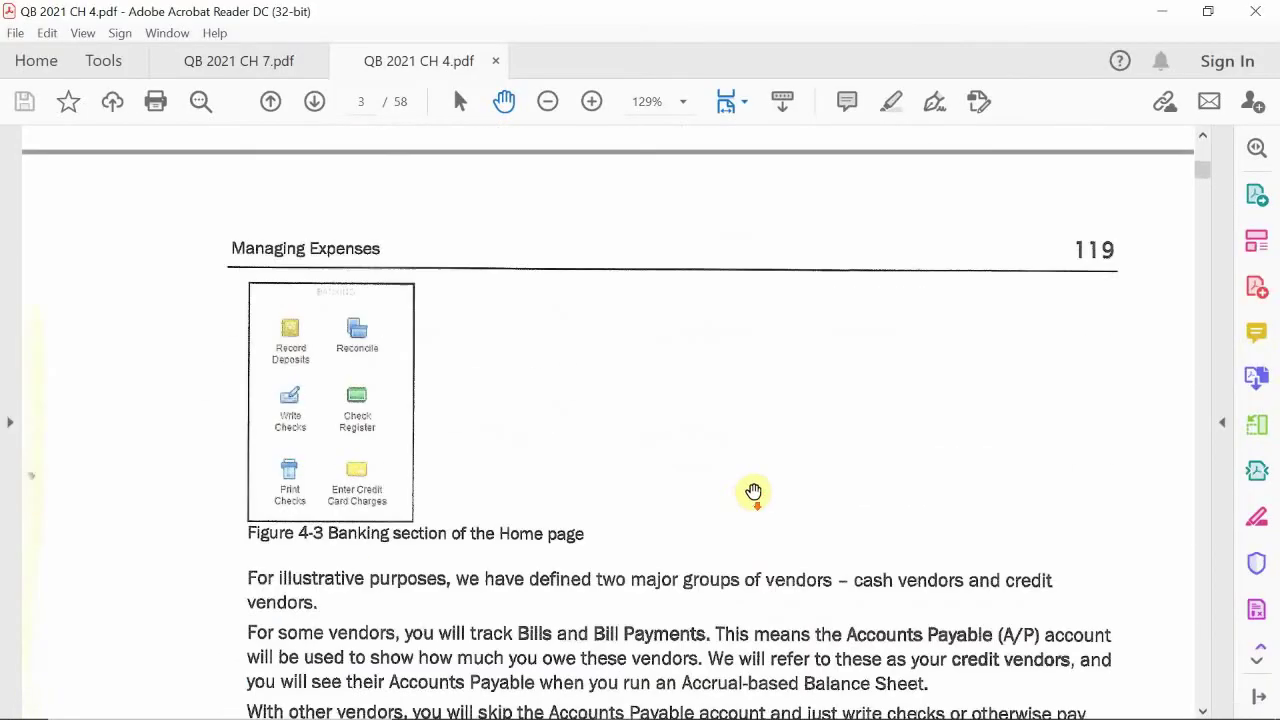
scroll(755, 490, down, 8)
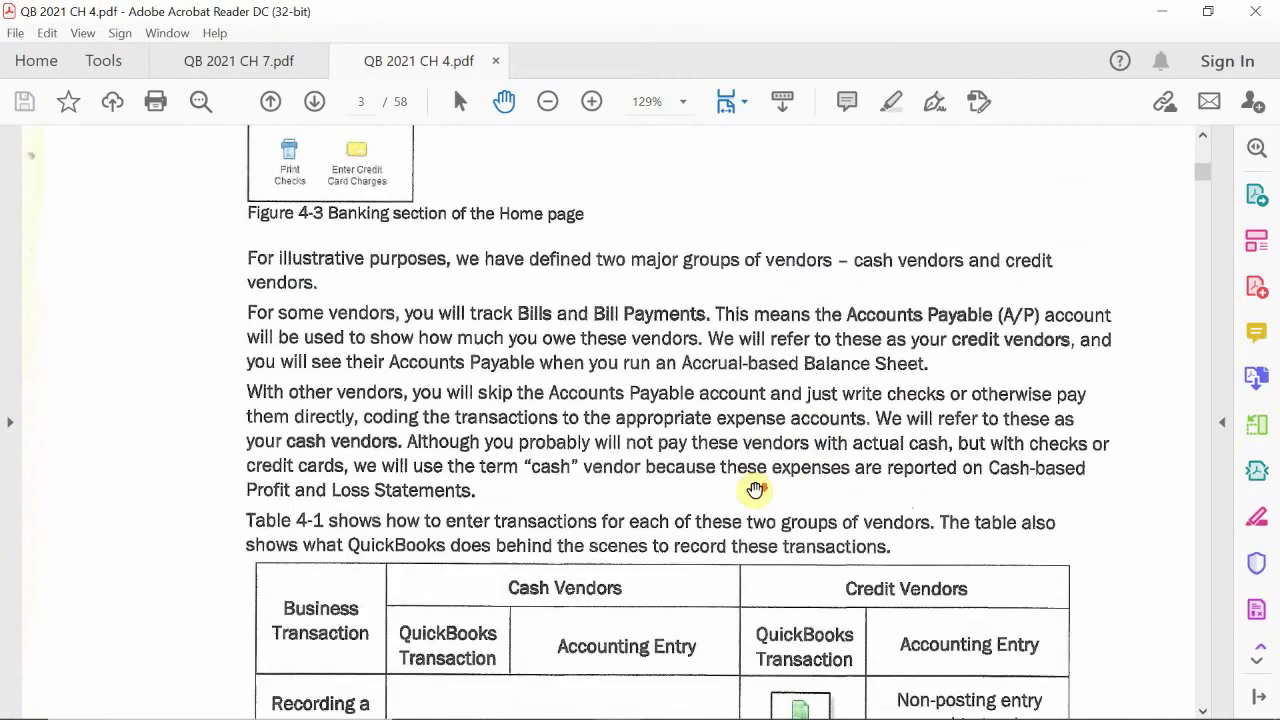
scroll(756, 489, down, 9)
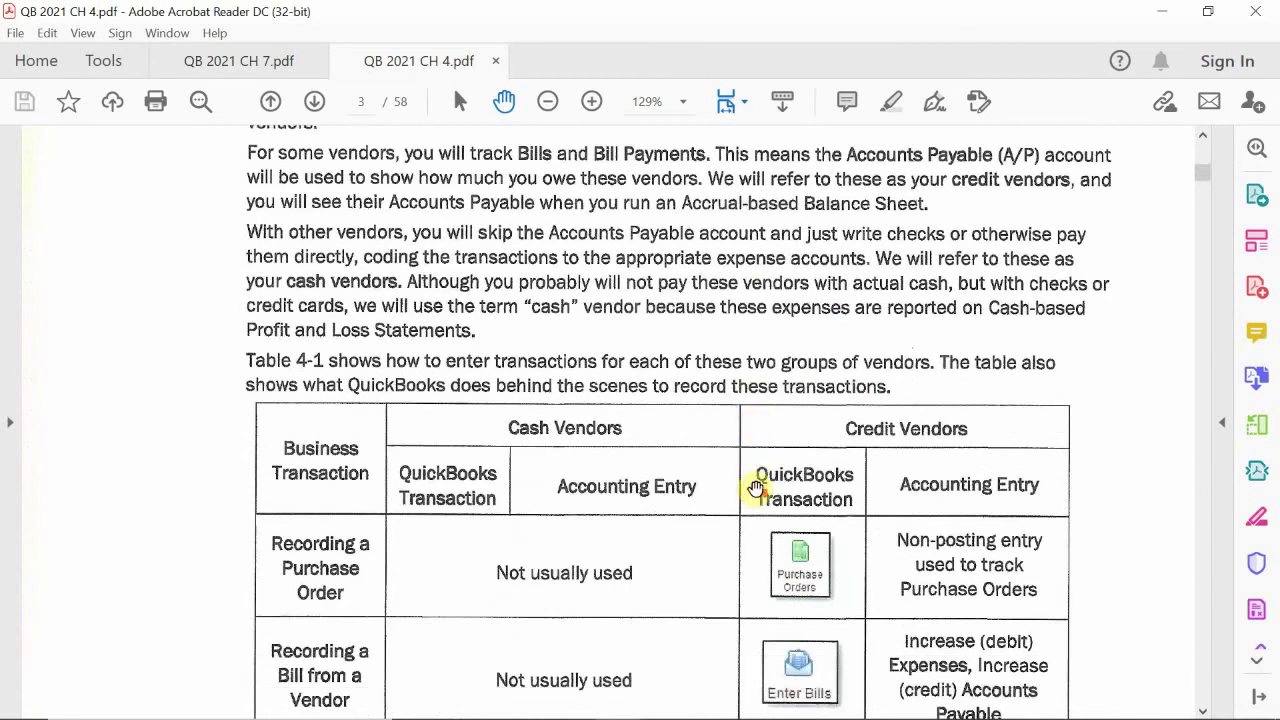
scroll(756, 489, down, 8)
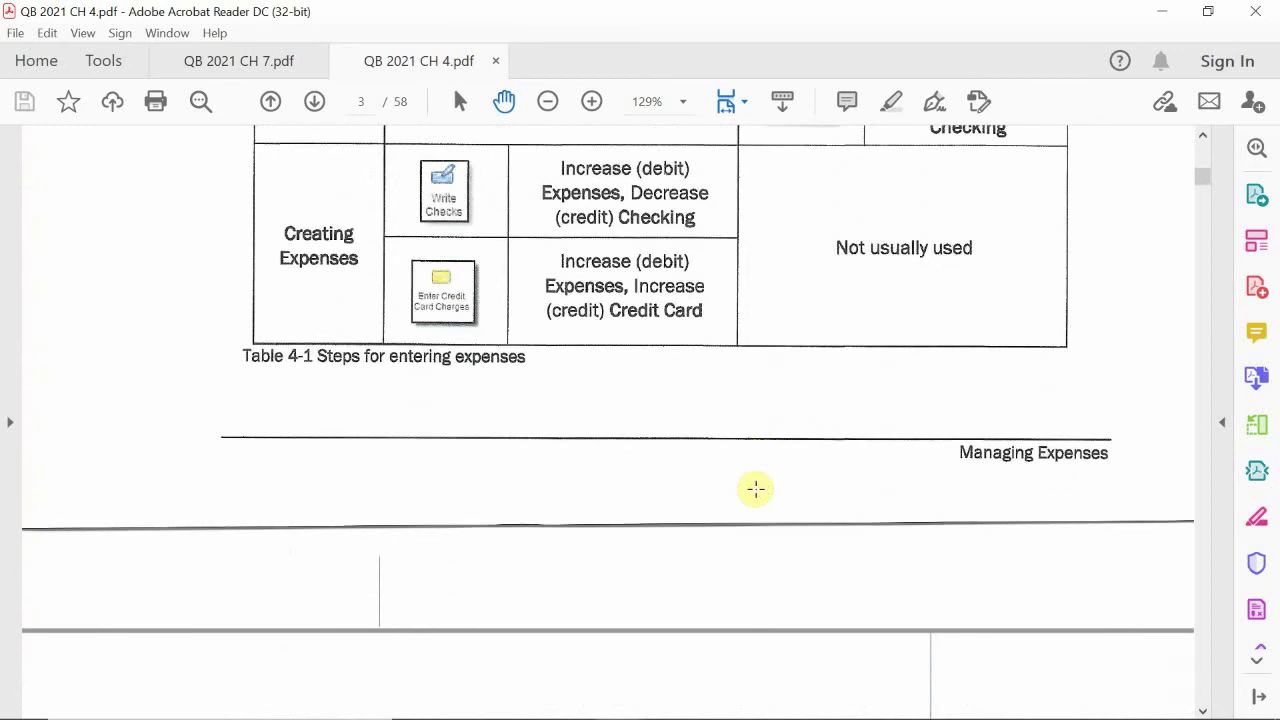
scroll(756, 489, down, 7)
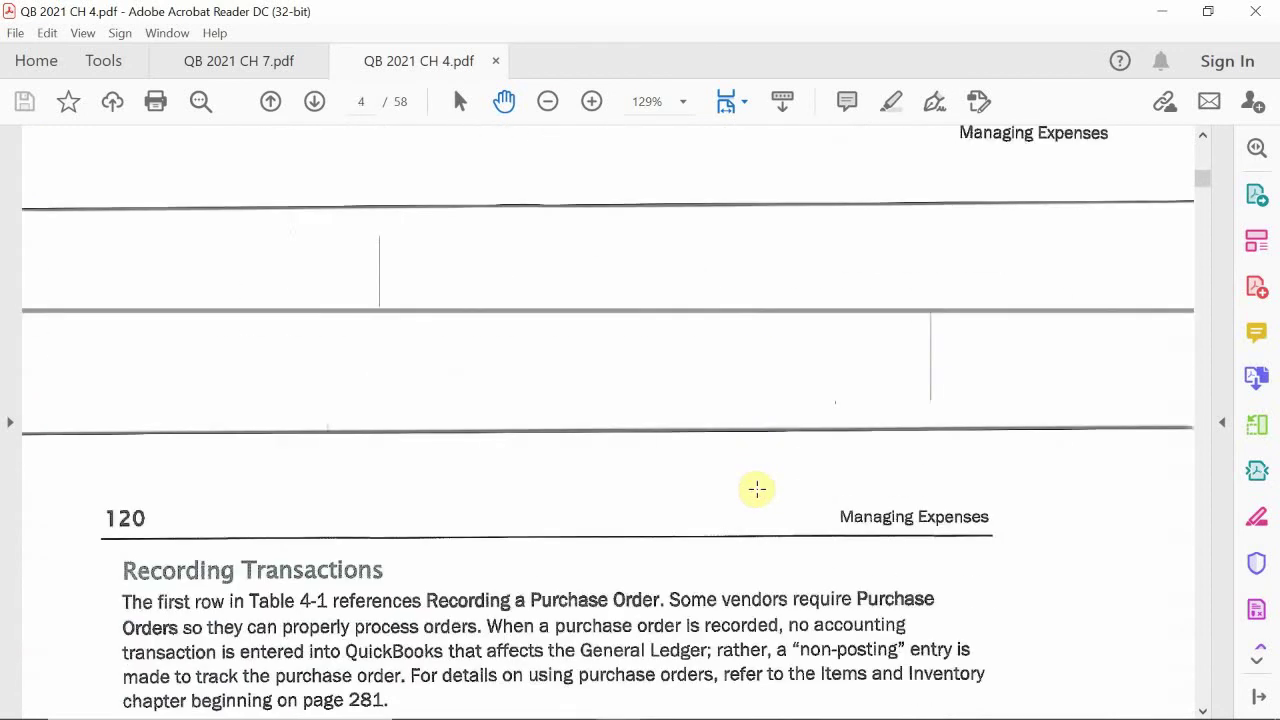
scroll(757, 489, down, 5)
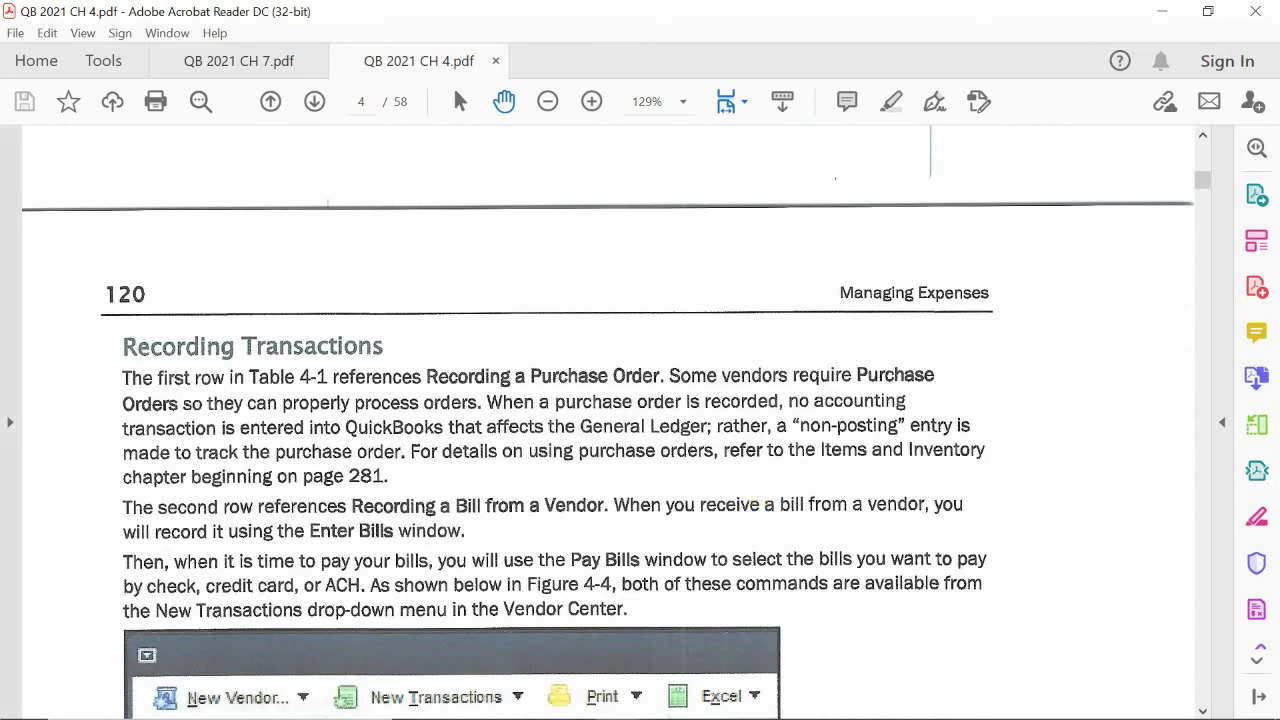
Step: Scroll past Setting Up Vendors and Steps 1–2 down to Figure 4-7, the New Vendor window
scroll(148, 422, down, 3)
scroll(300, 440, down, 4)
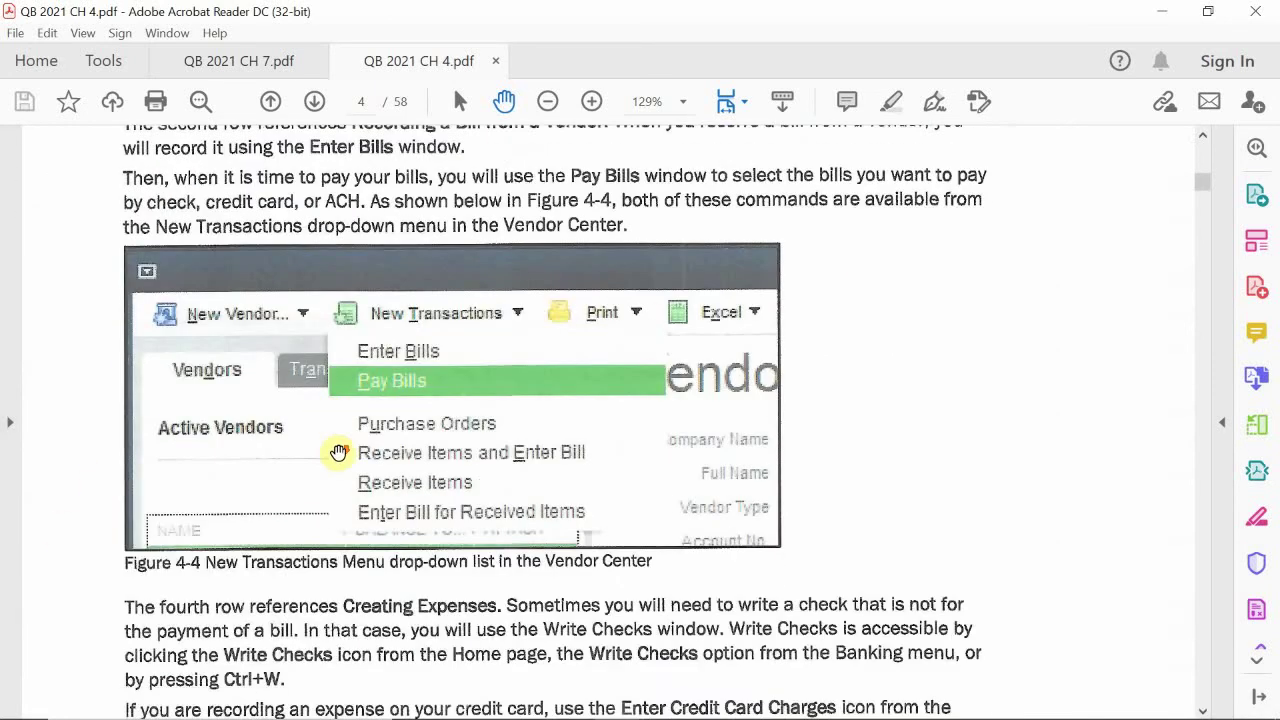
scroll(403, 444, down, 5)
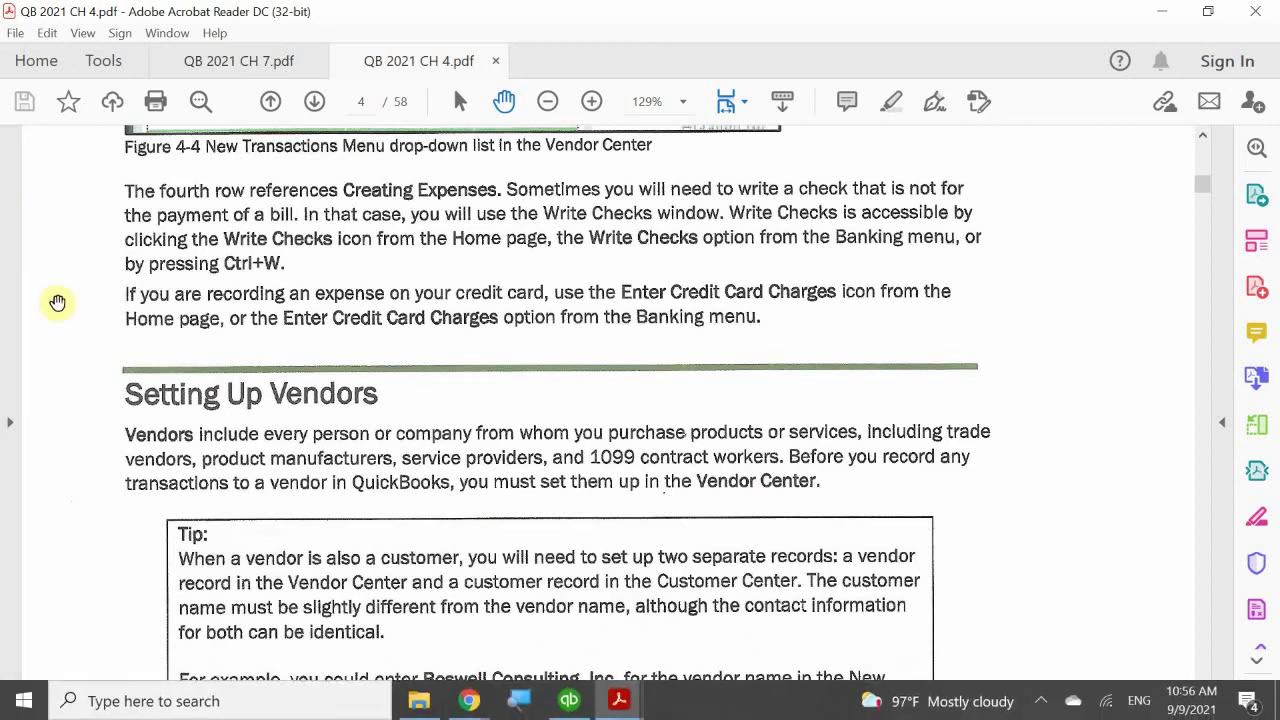
scroll(156, 370, down, 3)
scroll(156, 370, down, 1)
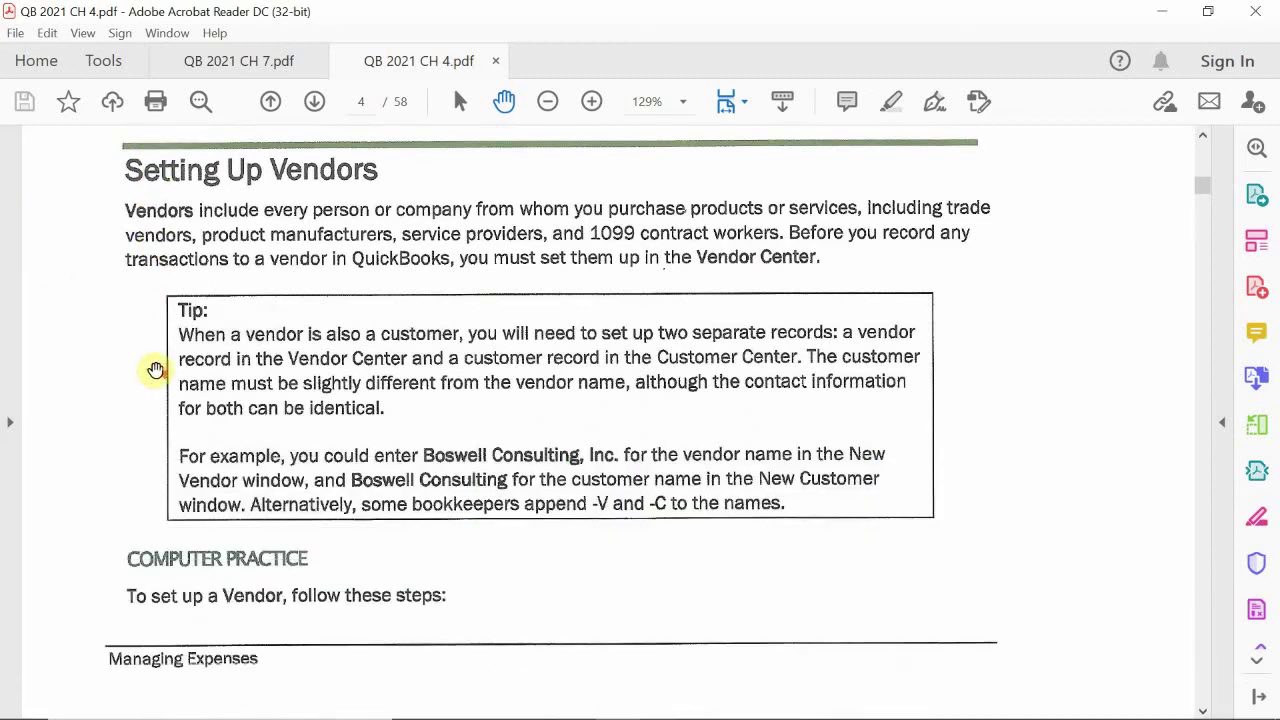
scroll(156, 370, down, 2)
scroll(156, 370, down, 2)
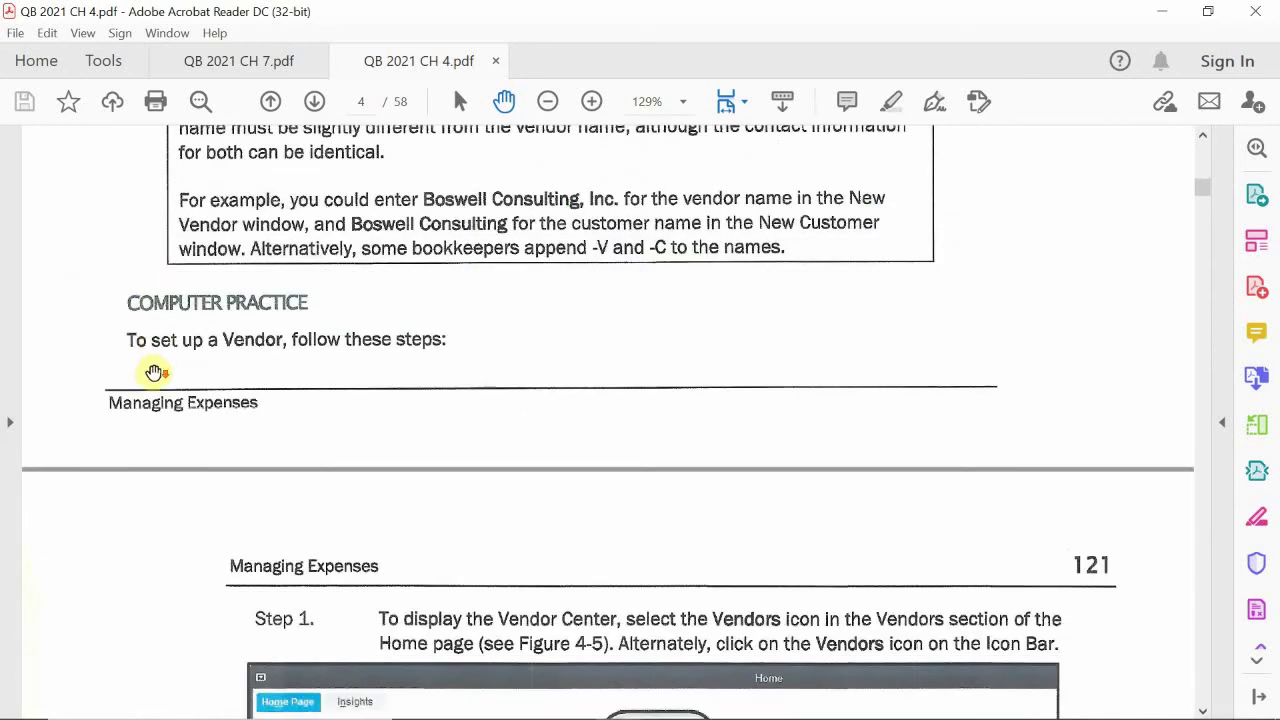
scroll(155, 371, down, 5)
scroll(154, 372, down, 10)
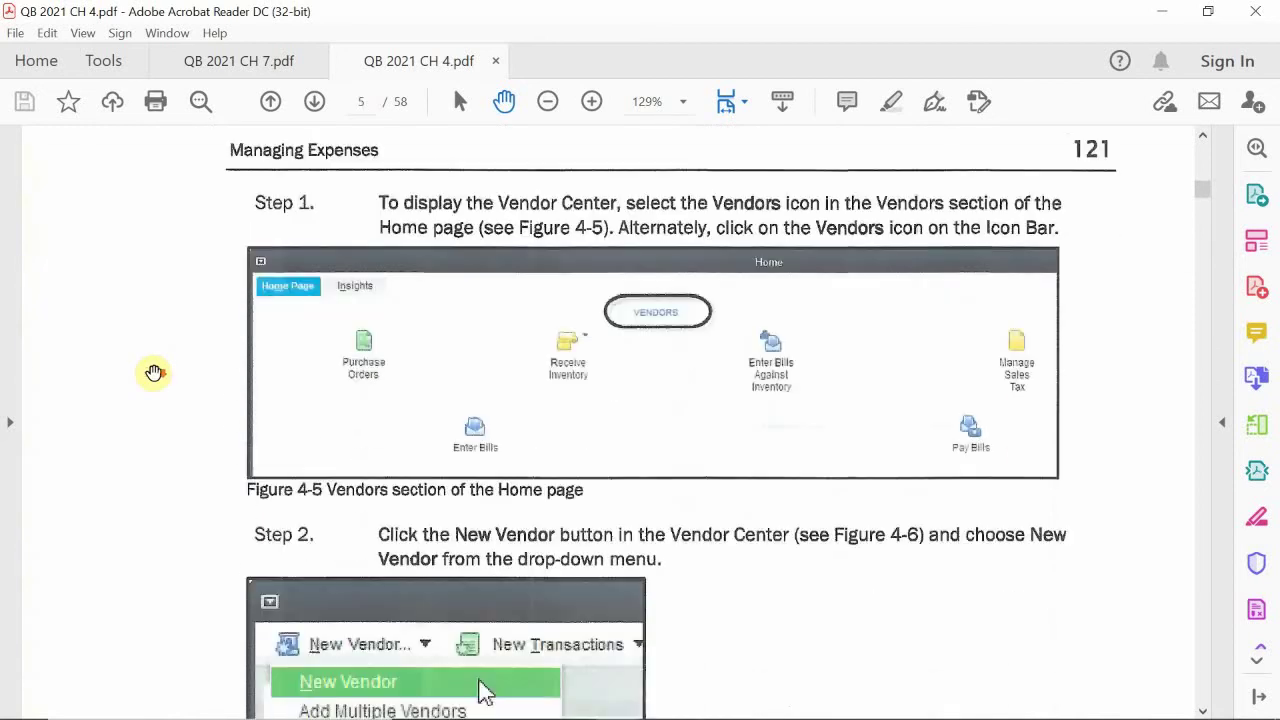
scroll(154, 372, down, 6)
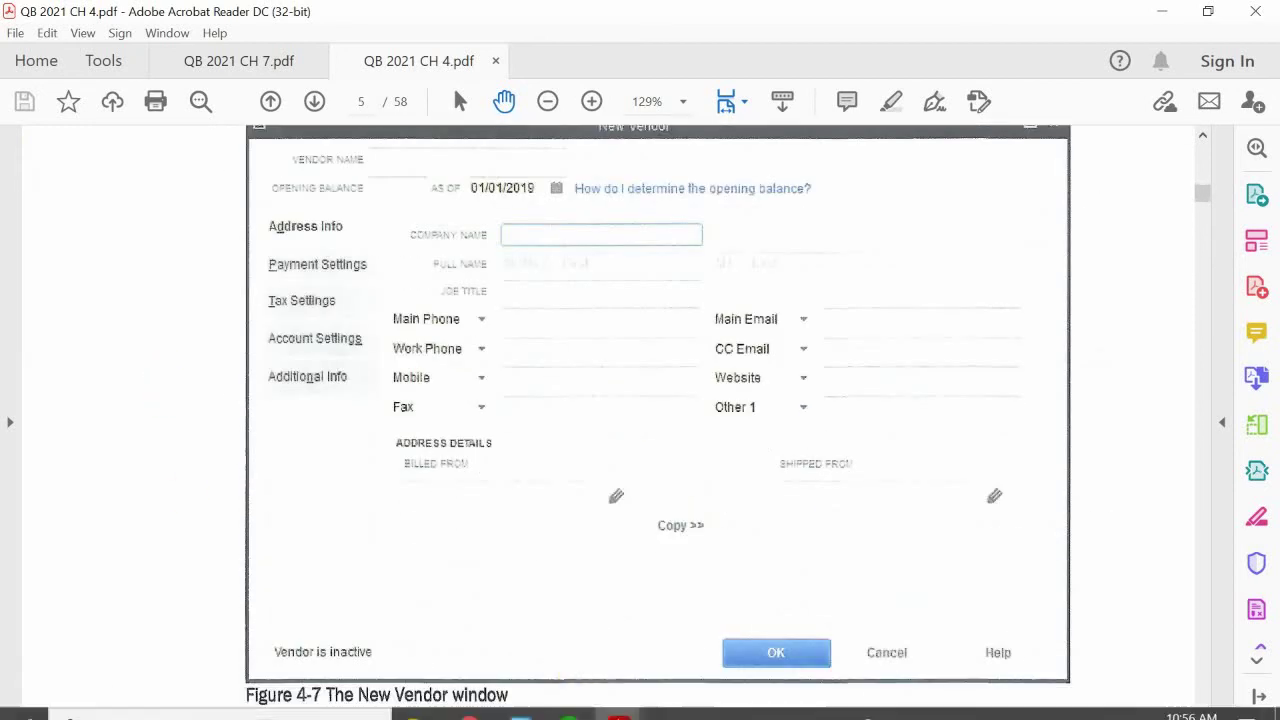
Step: Switch back to QuickBooks and look over the Vendors menu without choosing a command
mouse_move(622, 701)
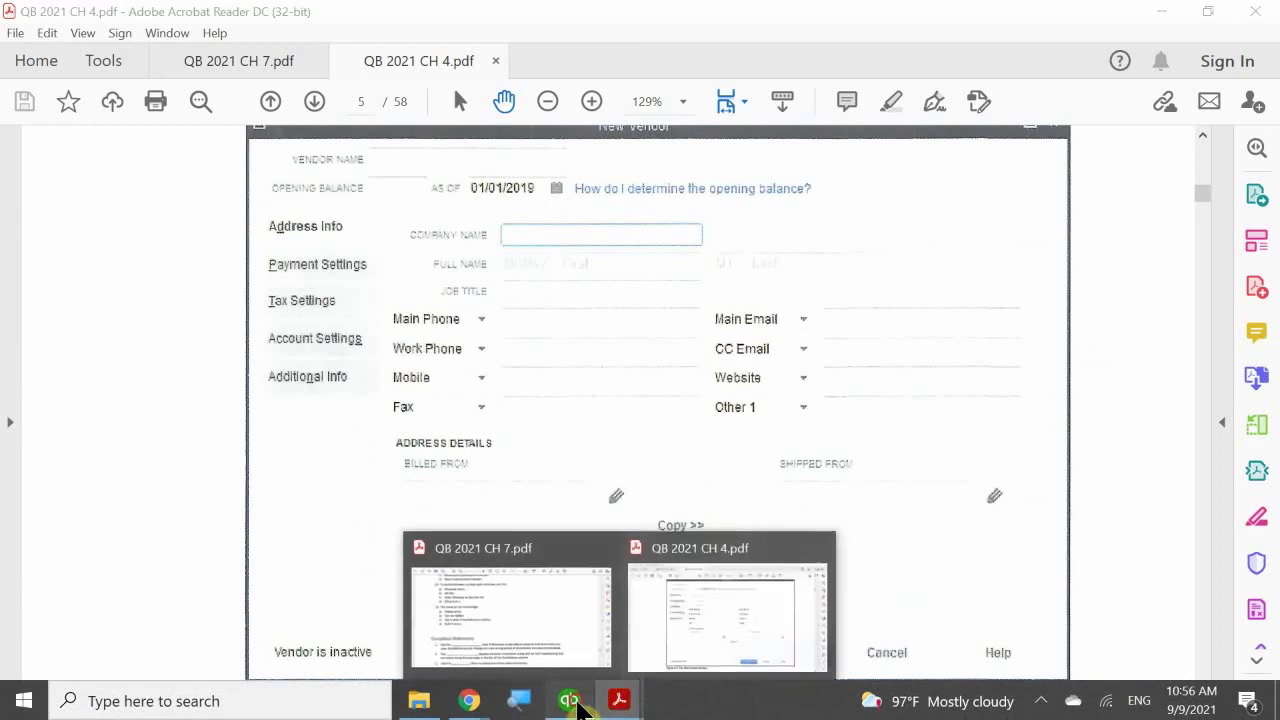
click(569, 701)
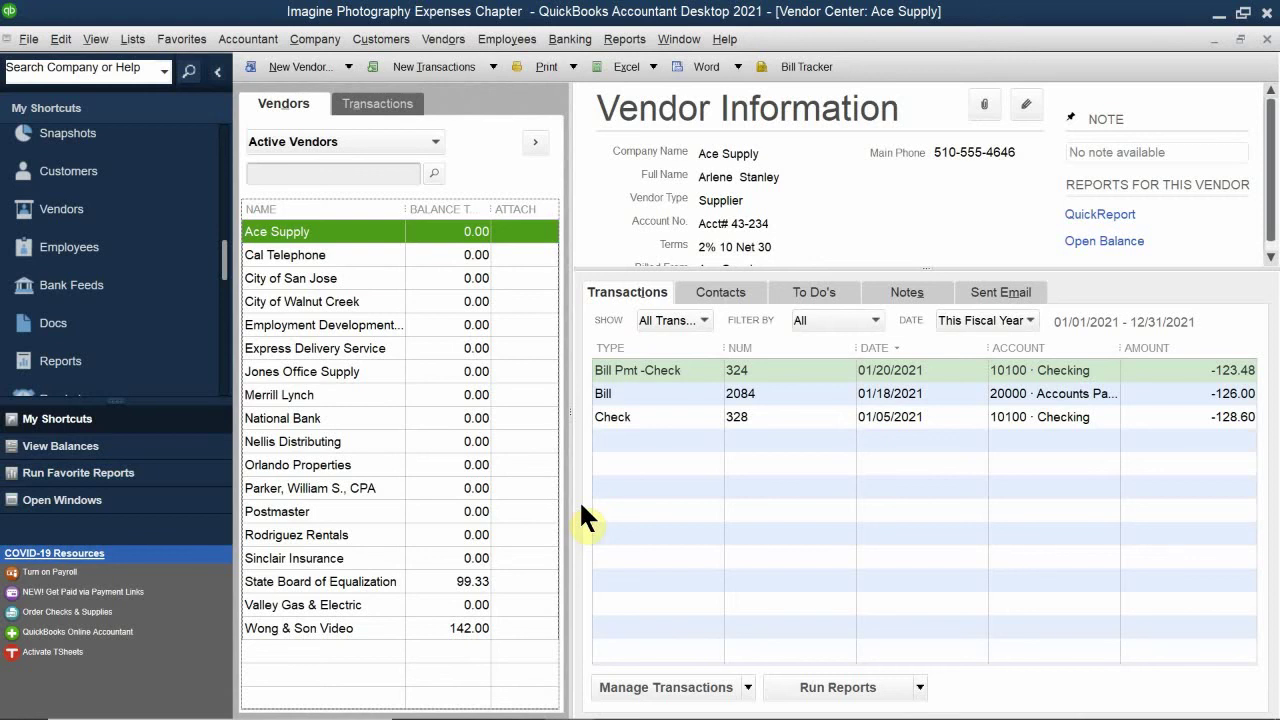
click(441, 39)
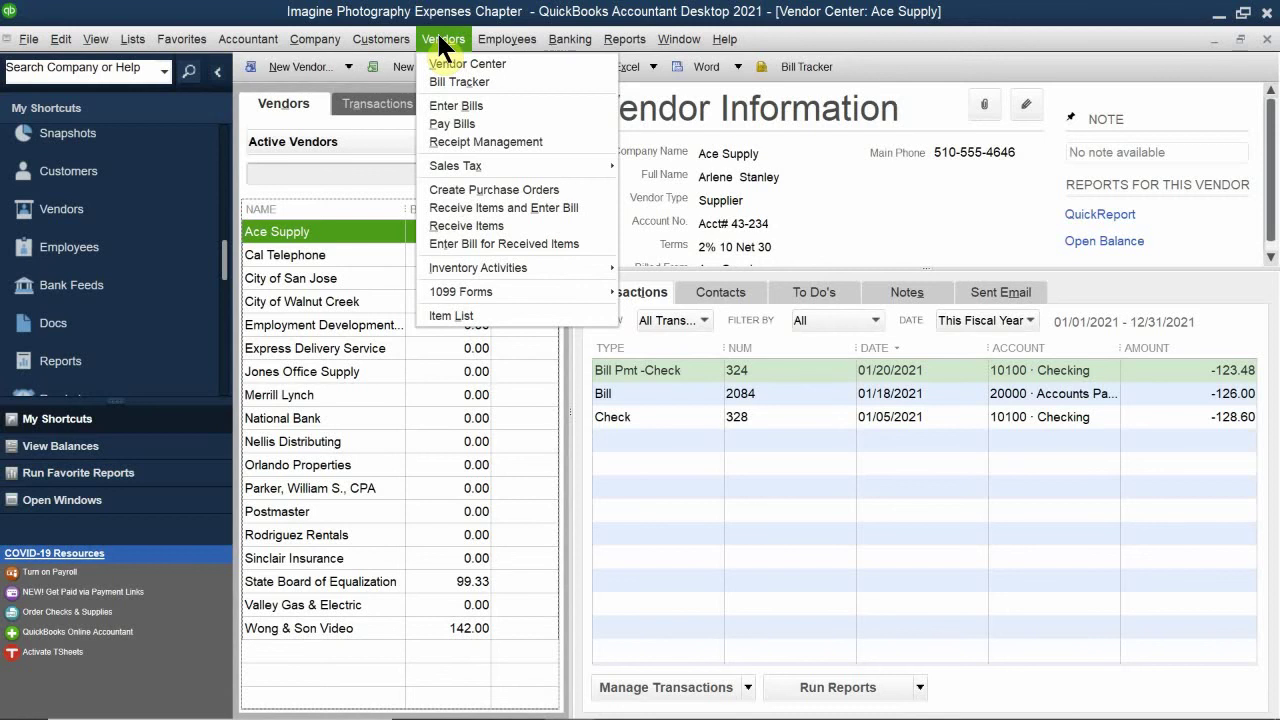
click(438, 38)
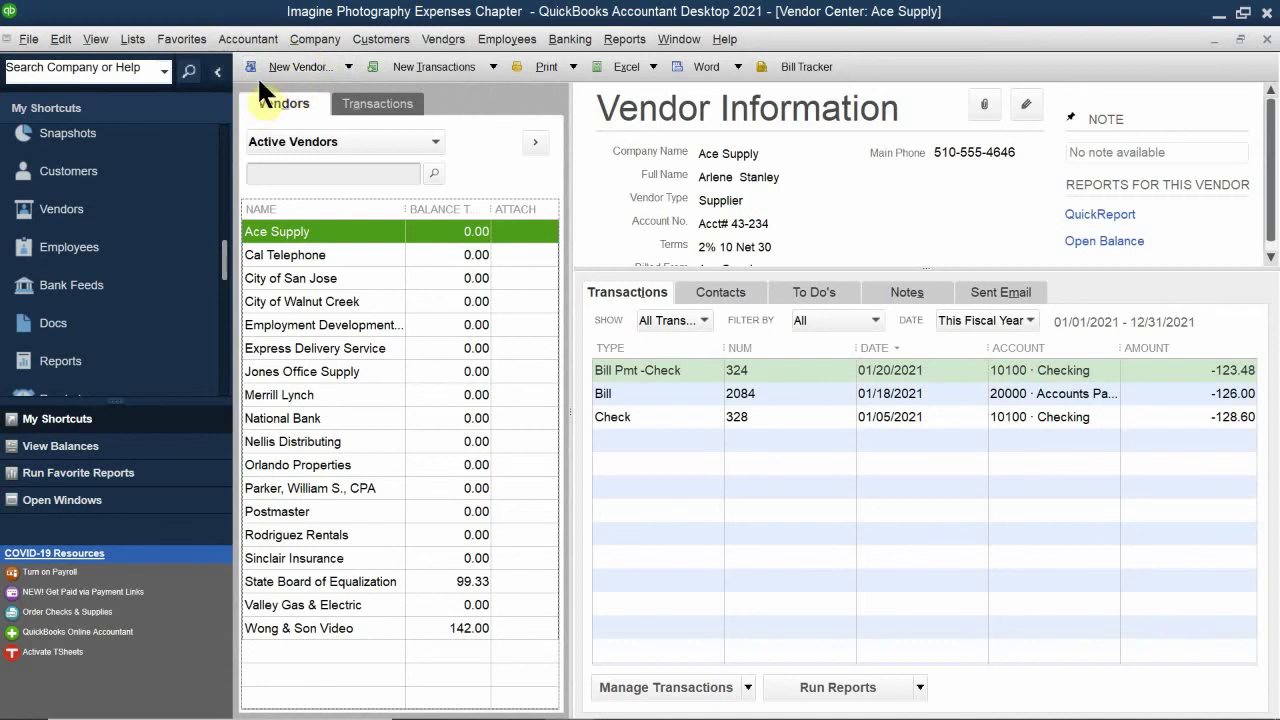
Step: Review the New Vendor add options and the right-click actions for City of San Jose
click(348, 67)
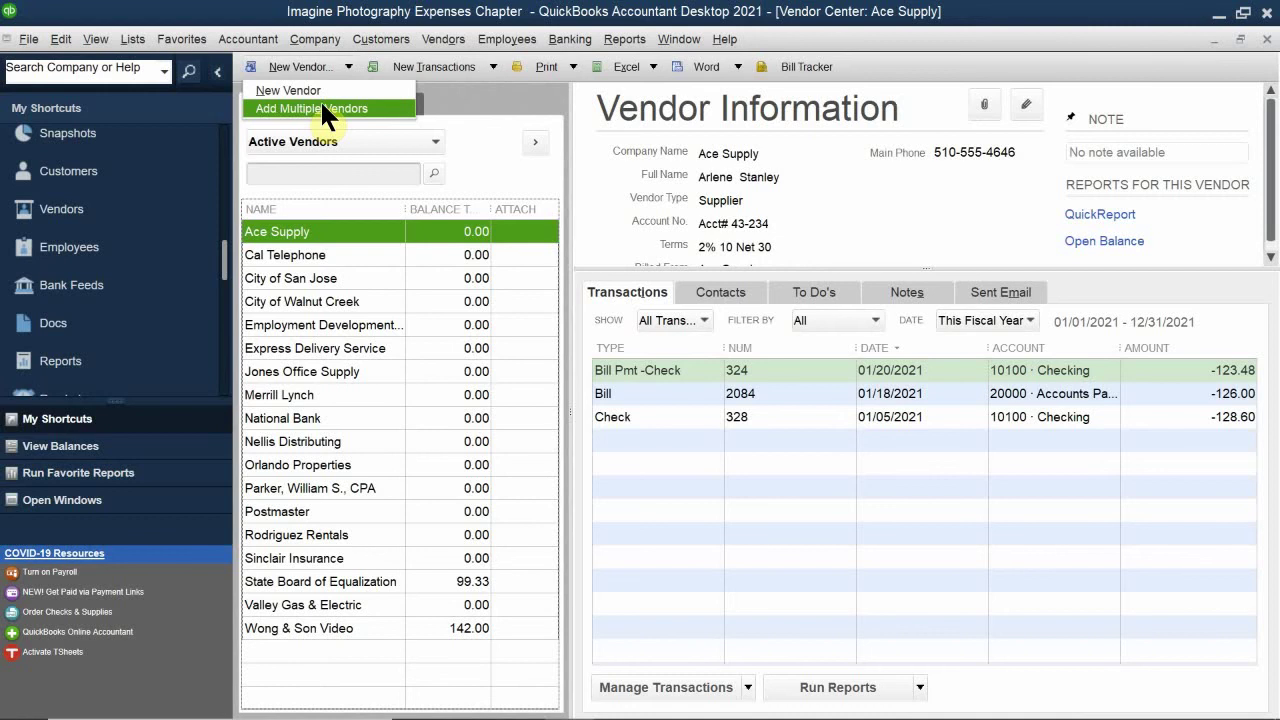
right_click(335, 272)
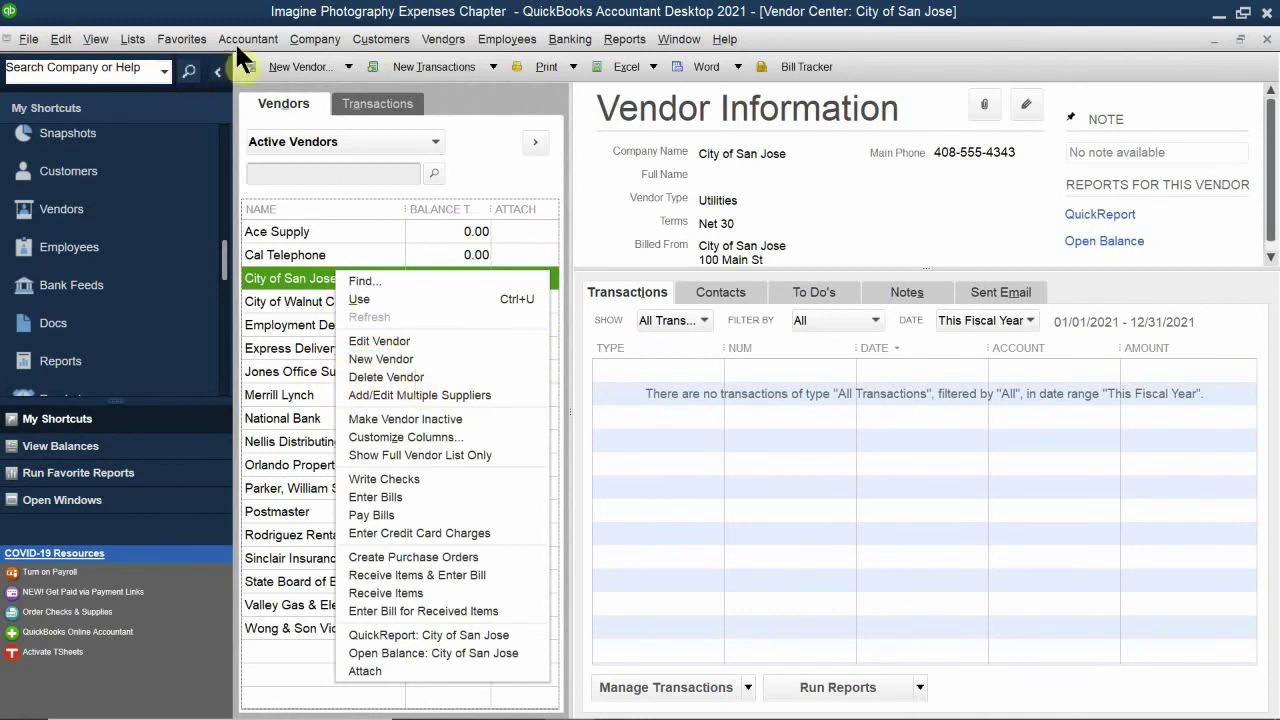
click(346, 67)
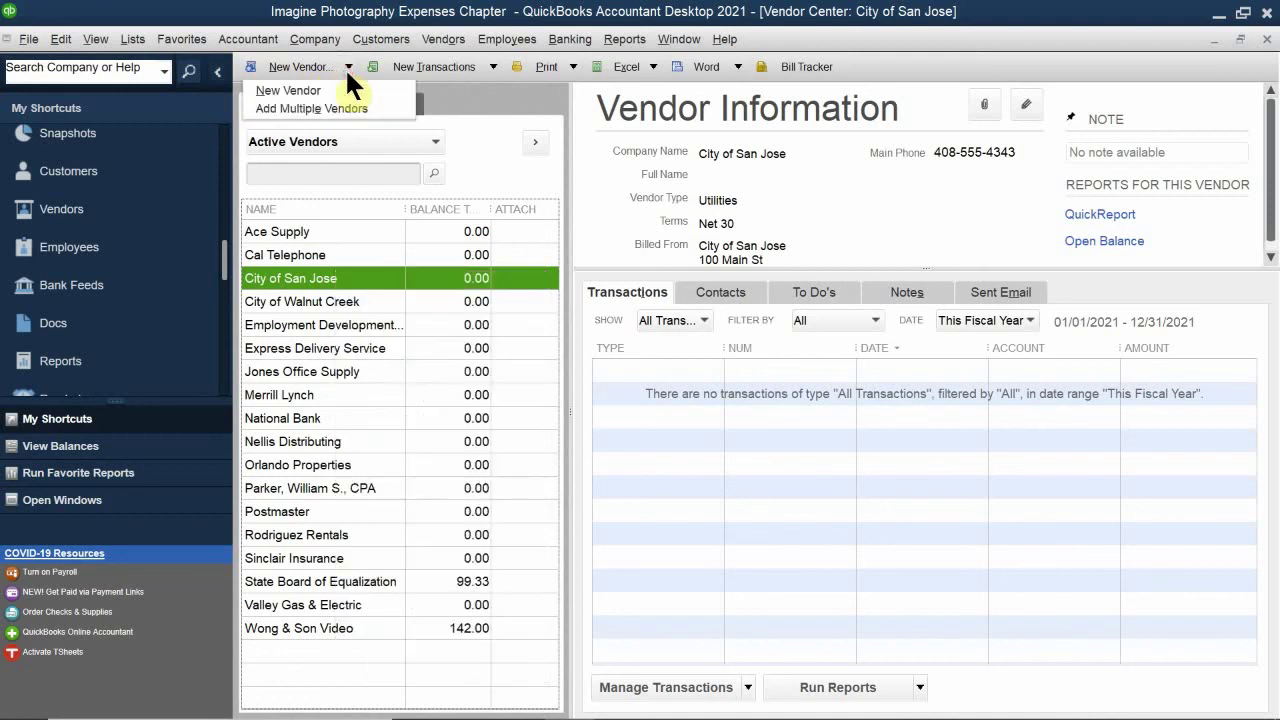
Step: Open Add Multiple Vendors and scroll the vendor grid sideways to see the remaining columns
click(317, 109)
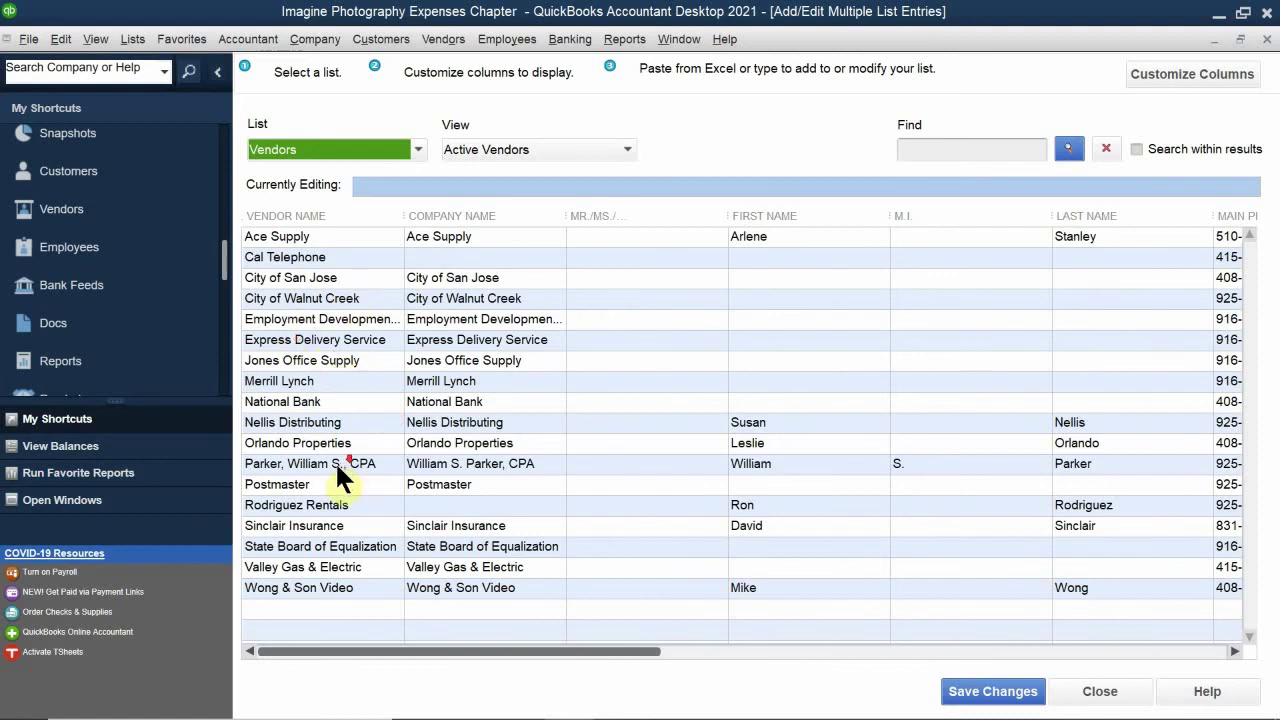
click(303, 215)
click(612, 648)
drag(612, 648, 529, 646)
Step: Close the multiple-entry vendor grid and start a blank single New Vendor record
click(1267, 38)
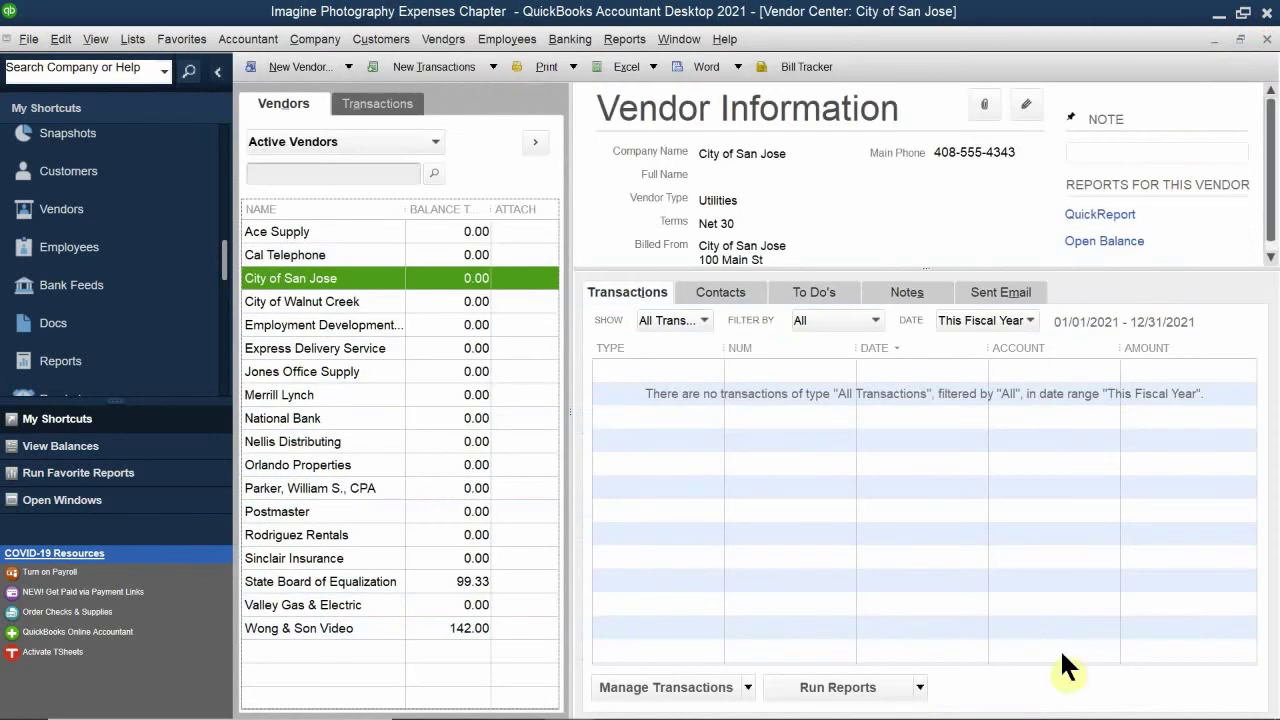
mouse_move(22, 700)
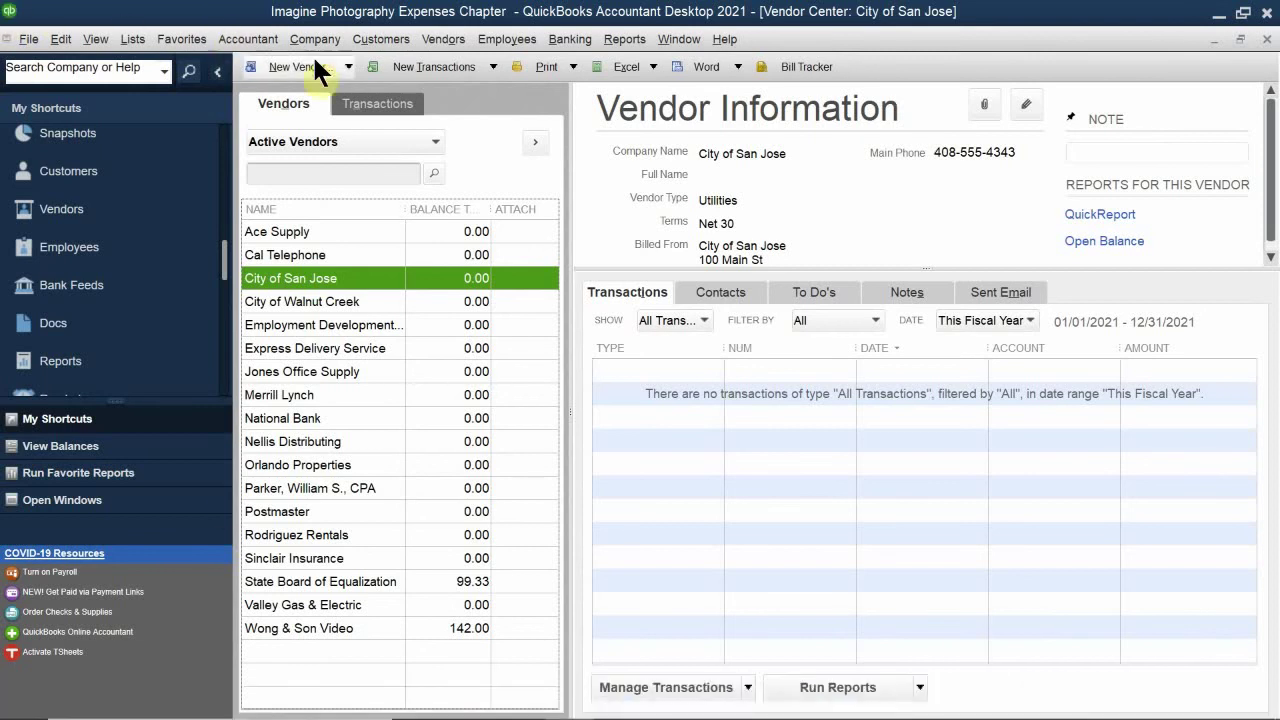
click(349, 67)
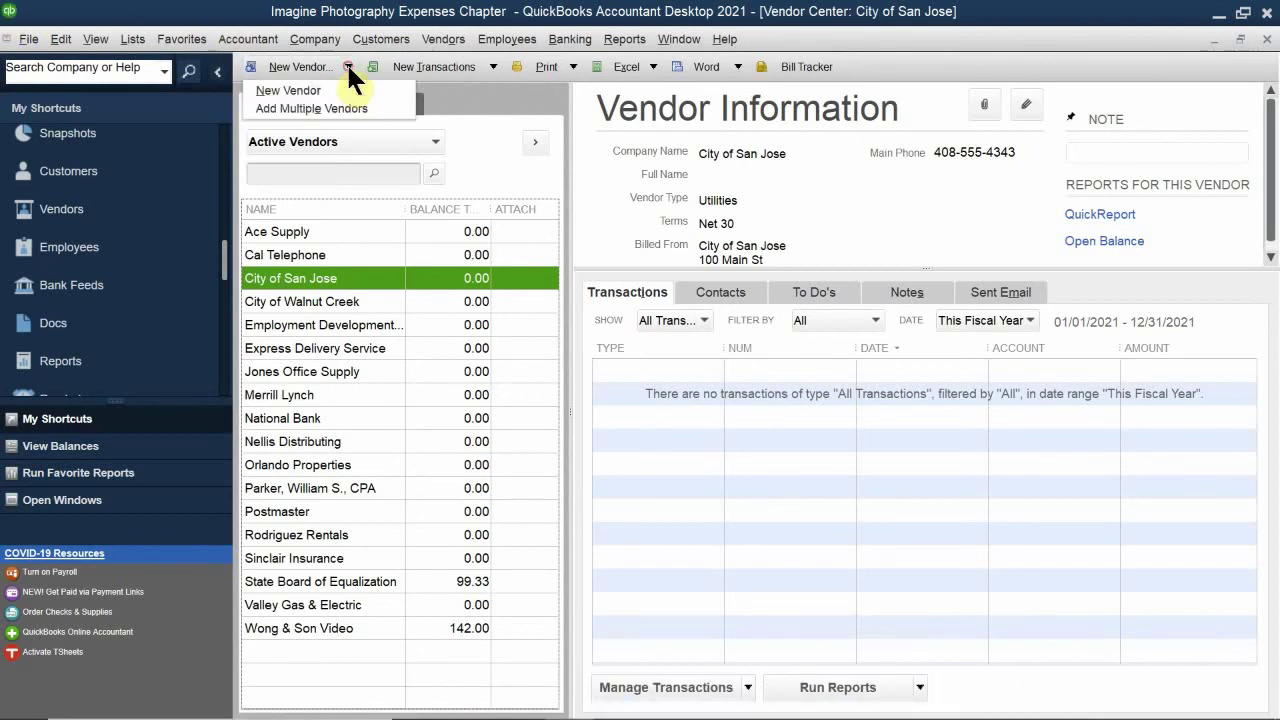
click(320, 90)
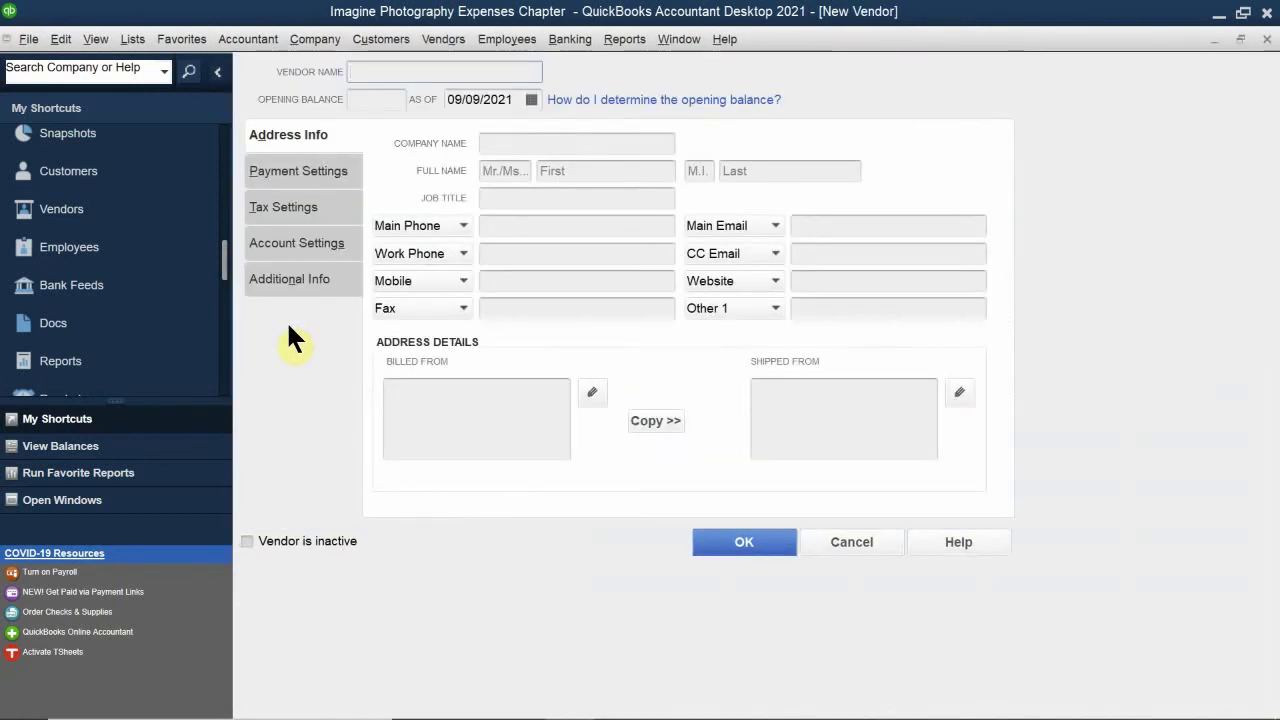
Step: Look through the Payment, Tax and Account Settings tabs, return to Address Info, then restore the window down
click(293, 173)
click(286, 204)
click(288, 240)
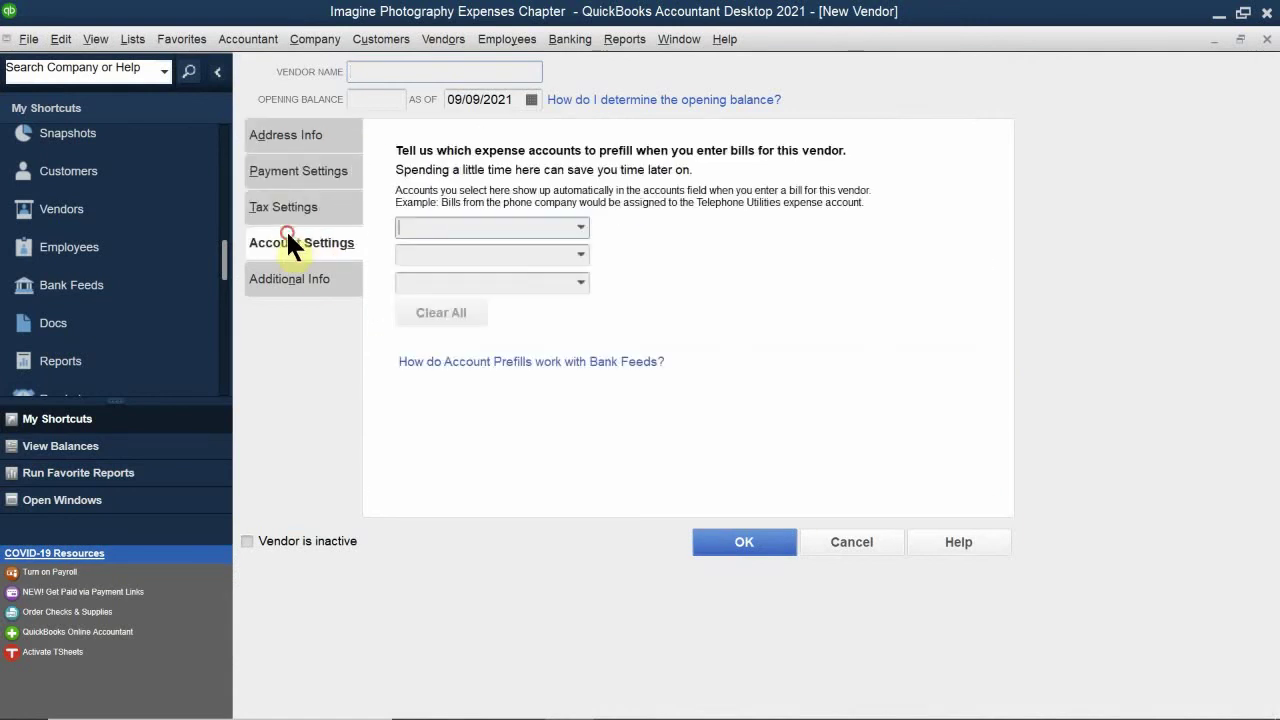
click(297, 131)
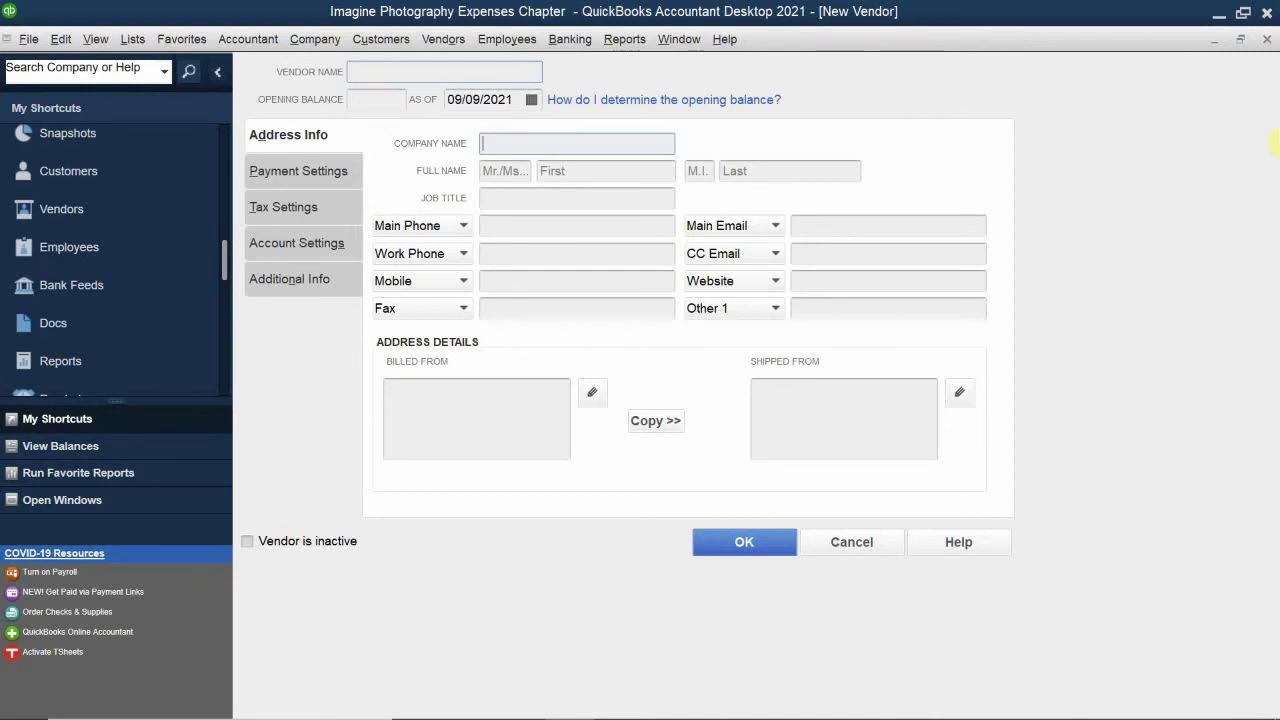
click(1241, 39)
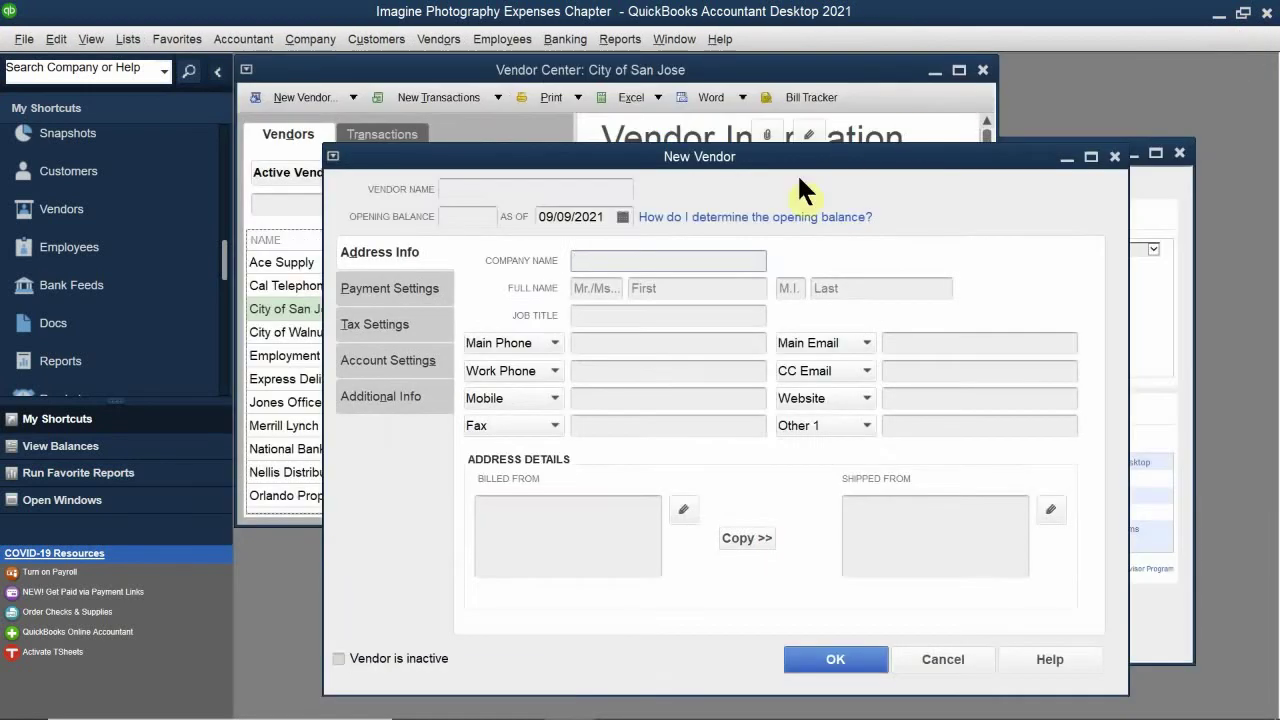
Step: Reposition the New Vendor window, maximize it again, and put the cursor in Vendor Name
drag(700, 163, 966, 102)
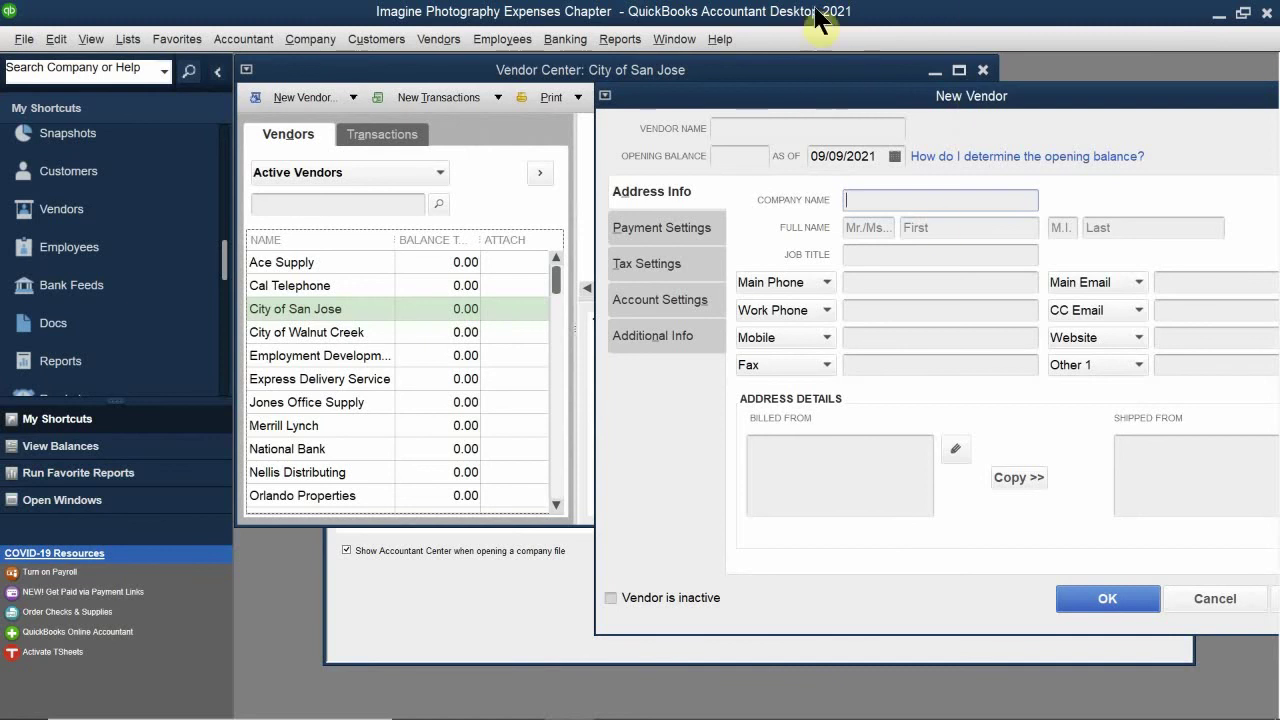
double_click(771, 97)
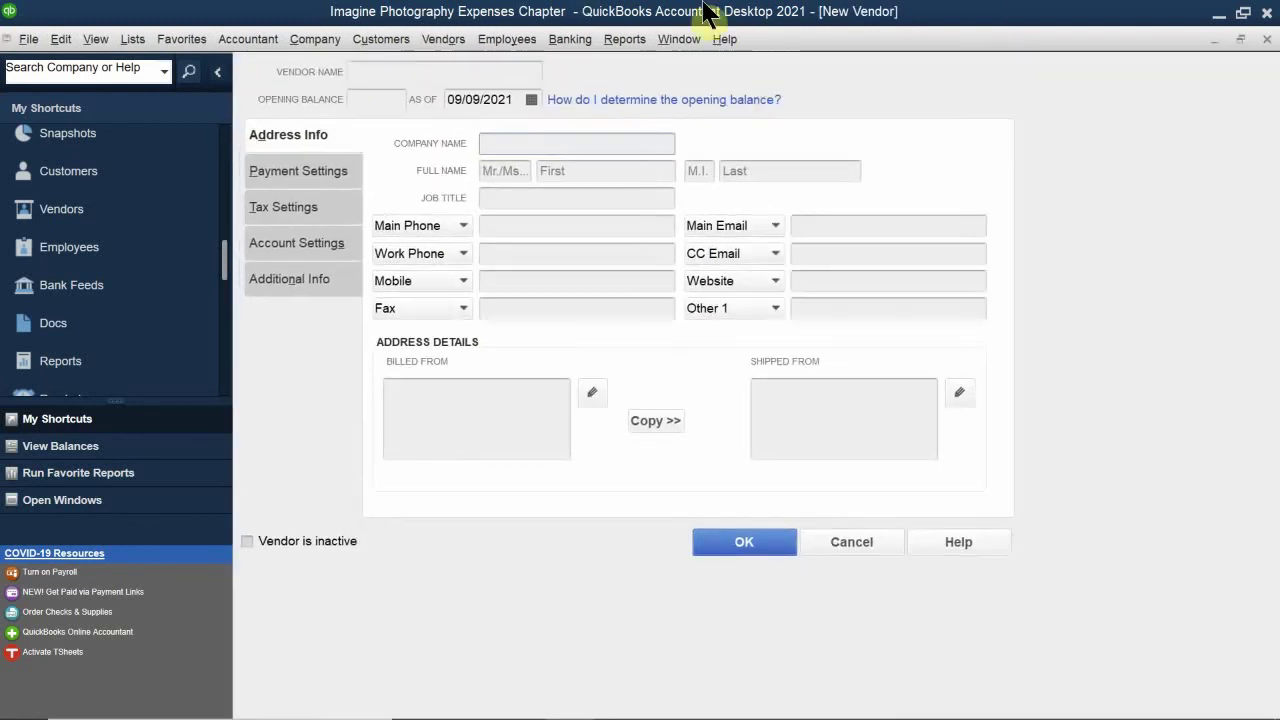
click(378, 72)
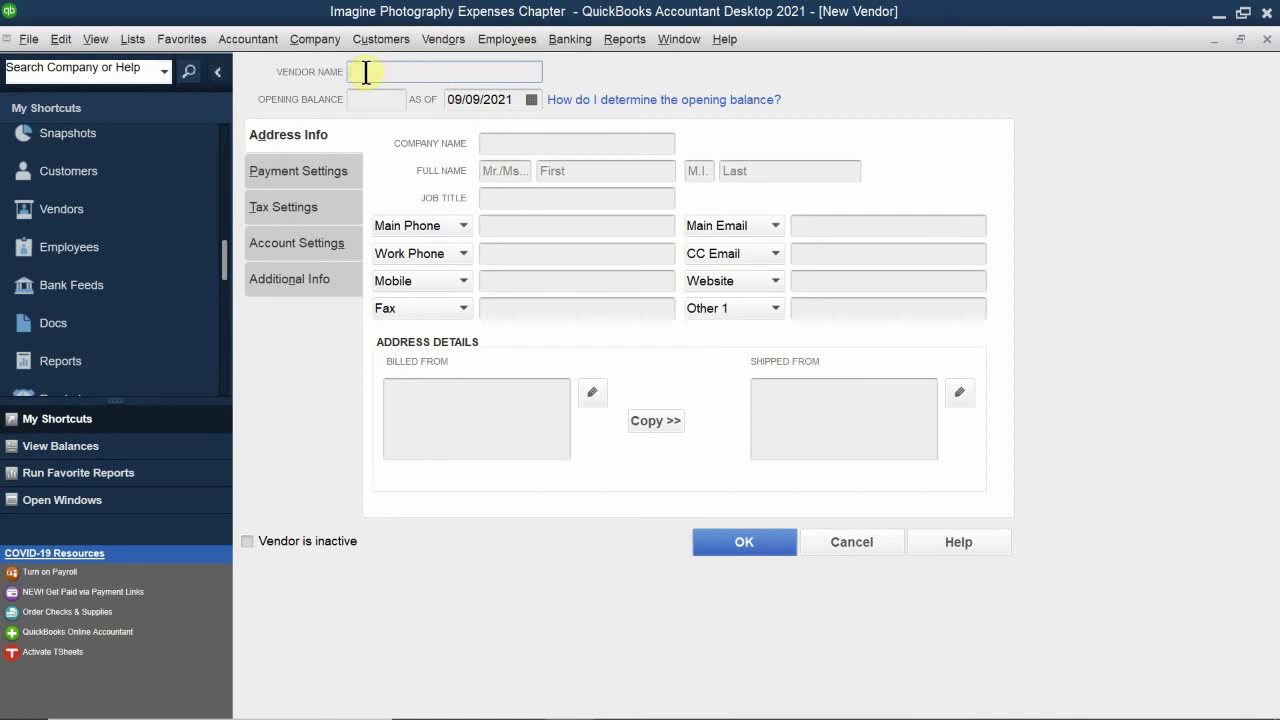
Step: Enter 'Boswell Consulting' as Company Name, correcting typos, then select the auto-filled Vendor Name
click(492, 143)
text(N)
key(BackSpace)
text(Boswell)
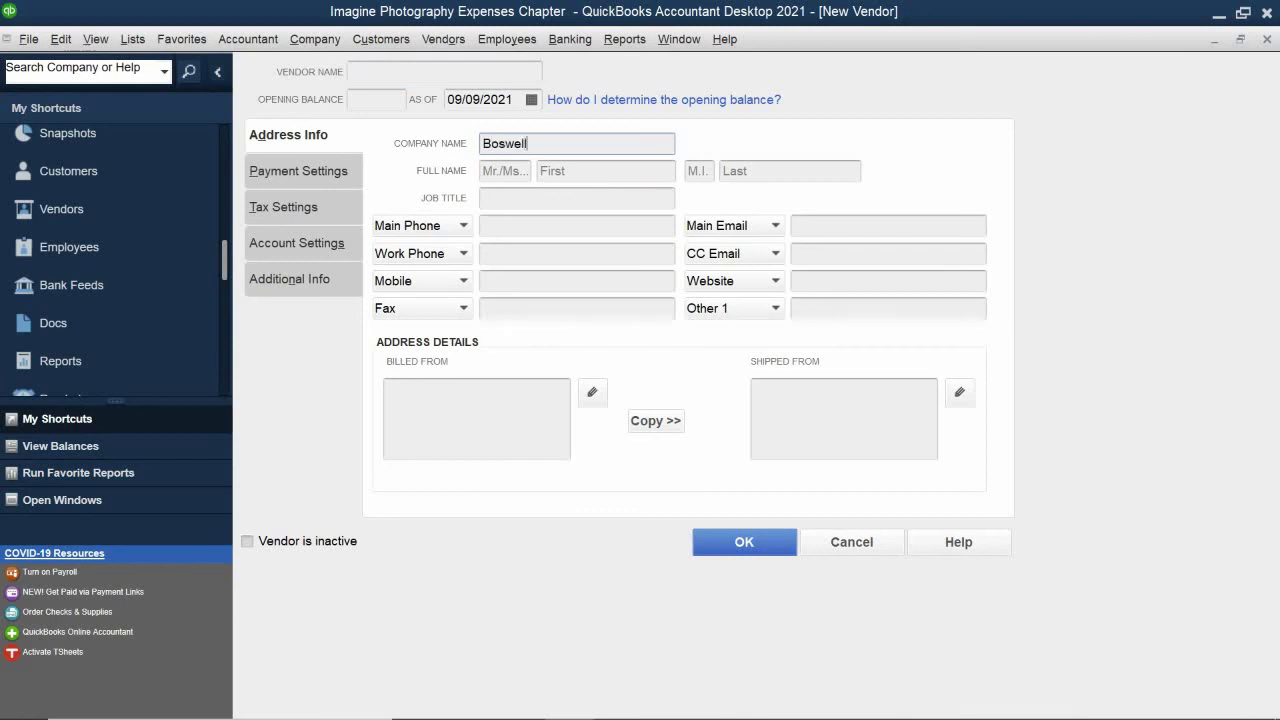
text( Constultan)
key(BackSpace)
key(BackSpace)
text(ing)
key(BackSpace)
key(BackSpace)
key(BackSpace)
text(ing)
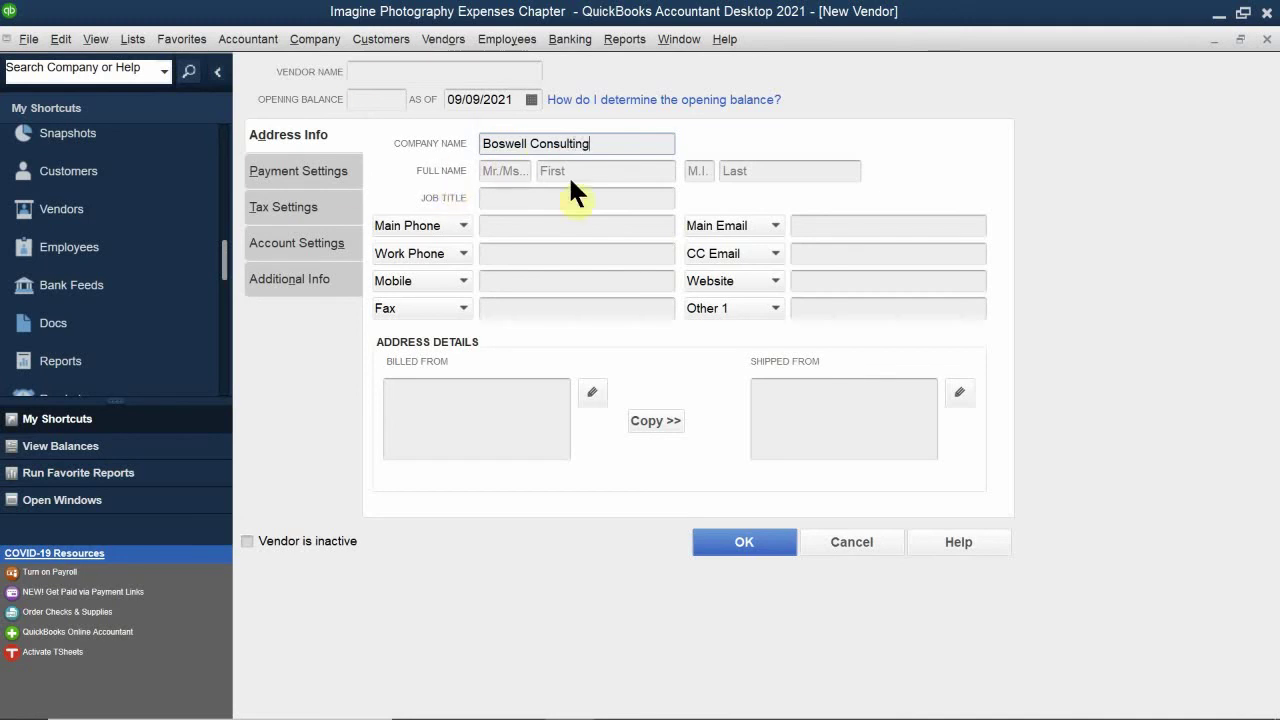
click(495, 197)
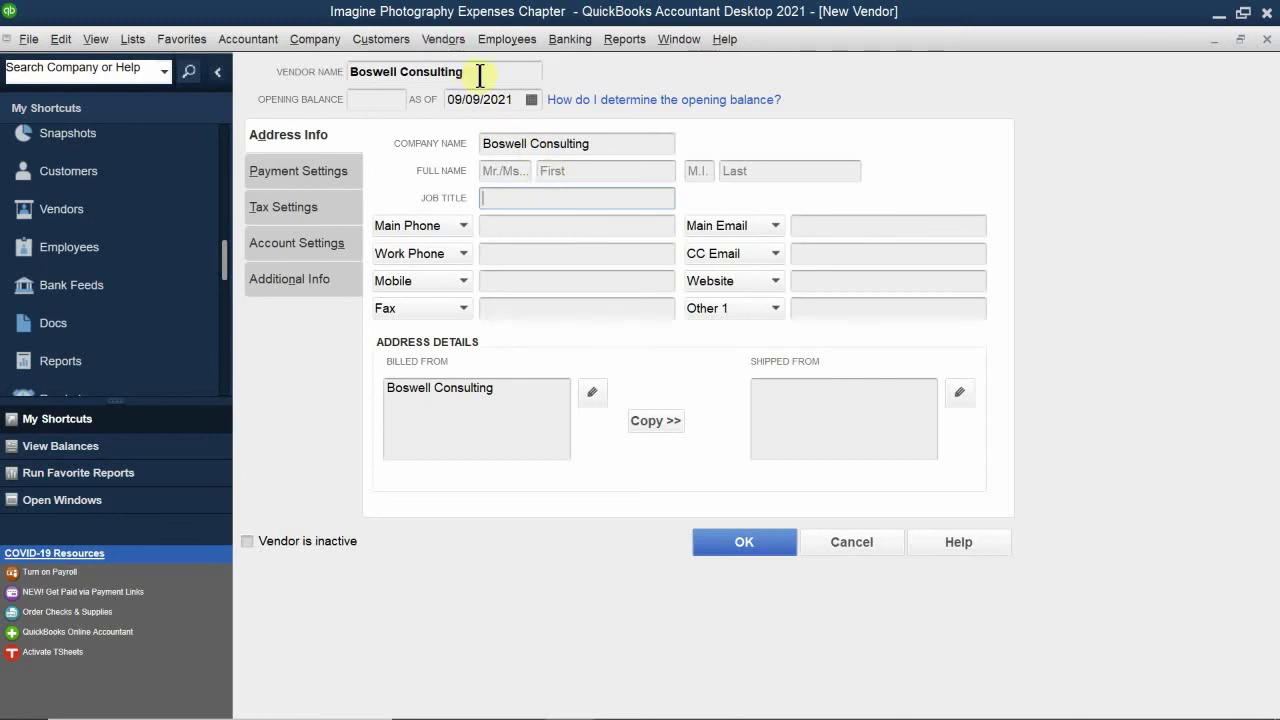
drag(480, 76, 328, 78)
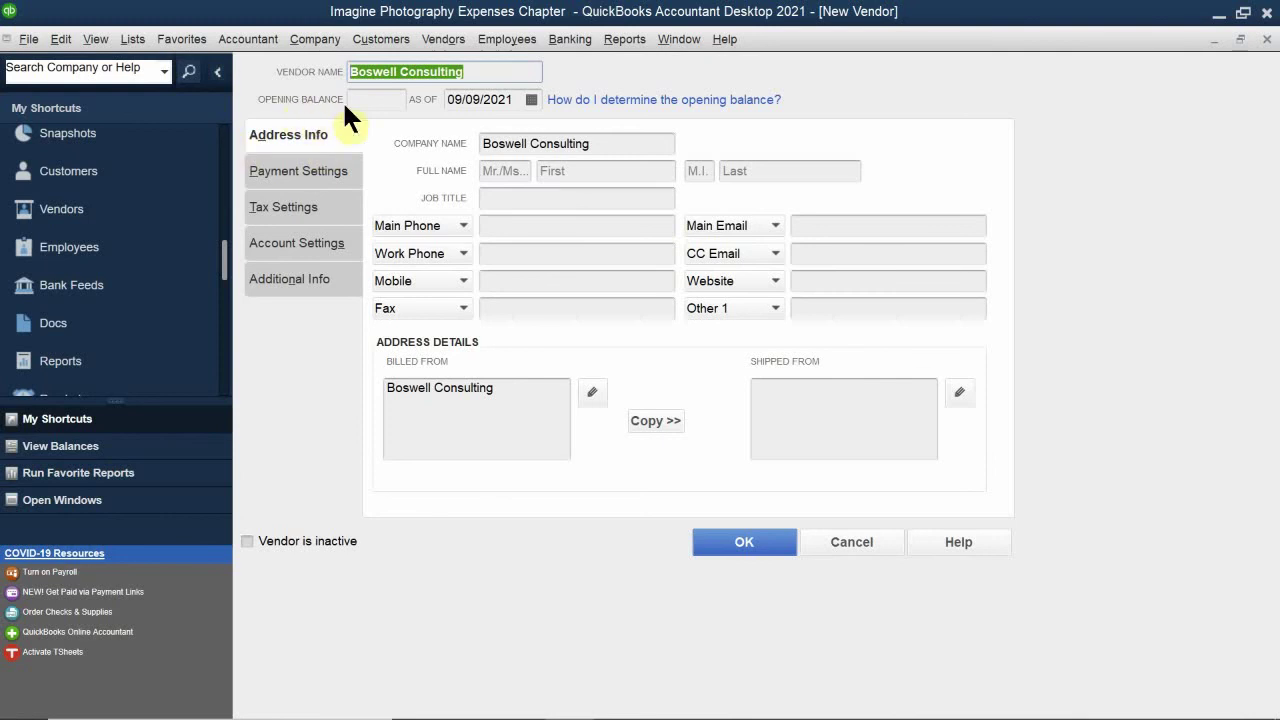
Step: Page the opening balance As Of calendar back twenty months, then close it keeping 09/09/2021
click(374, 98)
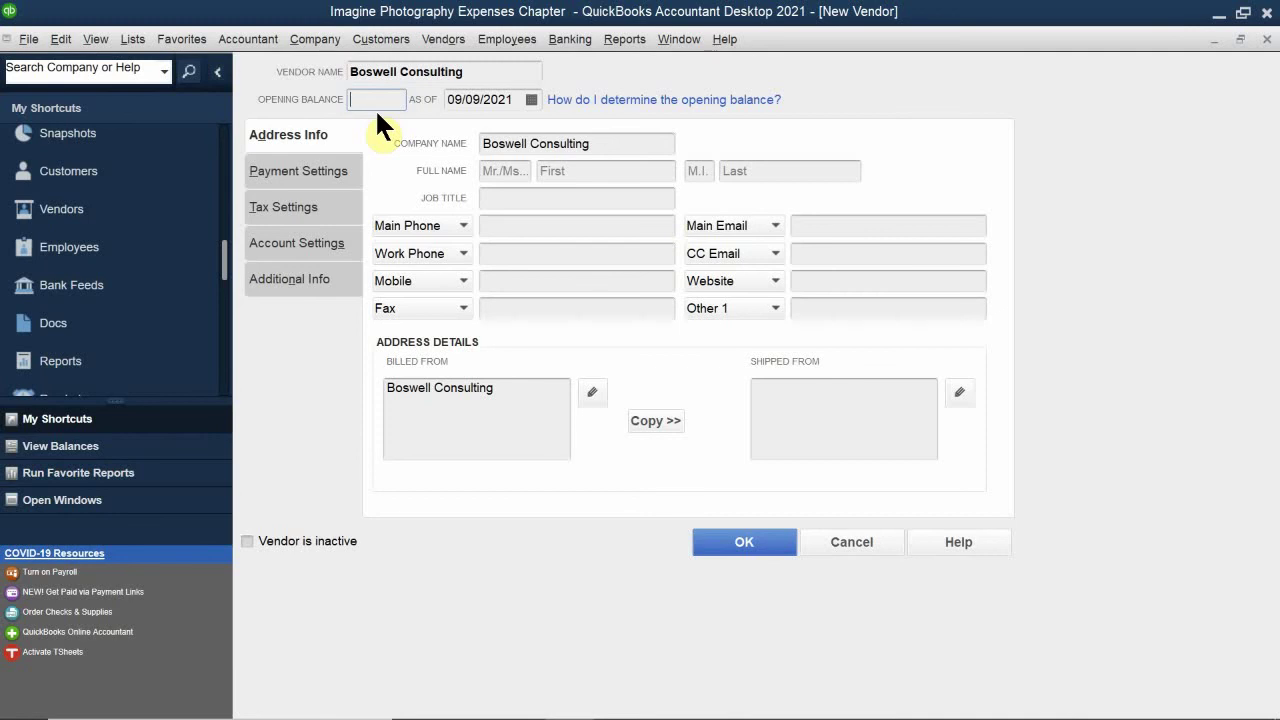
click(530, 101)
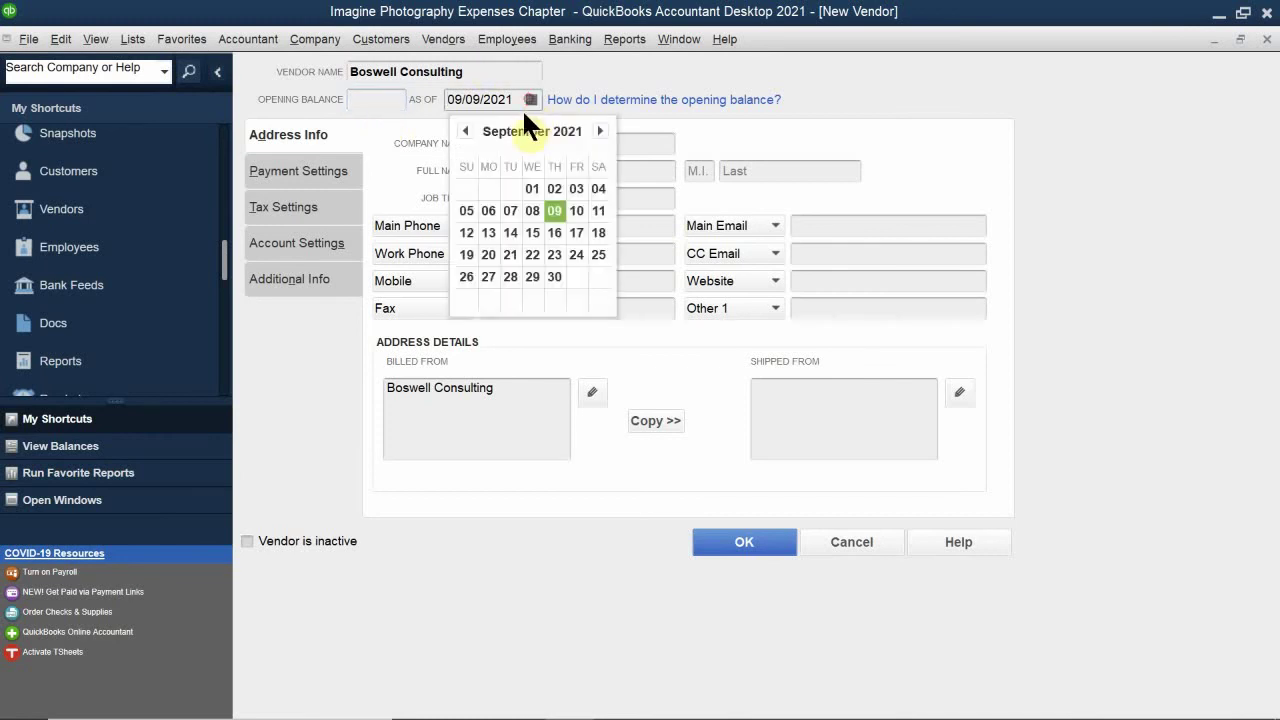
click(463, 131)
click(463, 131)
click(463, 131)
click(463, 131)
click(463, 131)
click(463, 131)
click(463, 131)
click(463, 131)
click(463, 131)
click(463, 131)
click(463, 131)
click(463, 131)
click(463, 131)
click(463, 131)
click(463, 131)
click(463, 131)
click(463, 131)
click(463, 131)
click(463, 131)
click(463, 131)
click(463, 131)
click(463, 131)
click(463, 131)
click(463, 131)
click(463, 131)
click(463, 131)
click(463, 131)
click(463, 131)
click(463, 131)
click(463, 131)
click(463, 131)
click(463, 131)
click(463, 131)
click(463, 131)
click(463, 131)
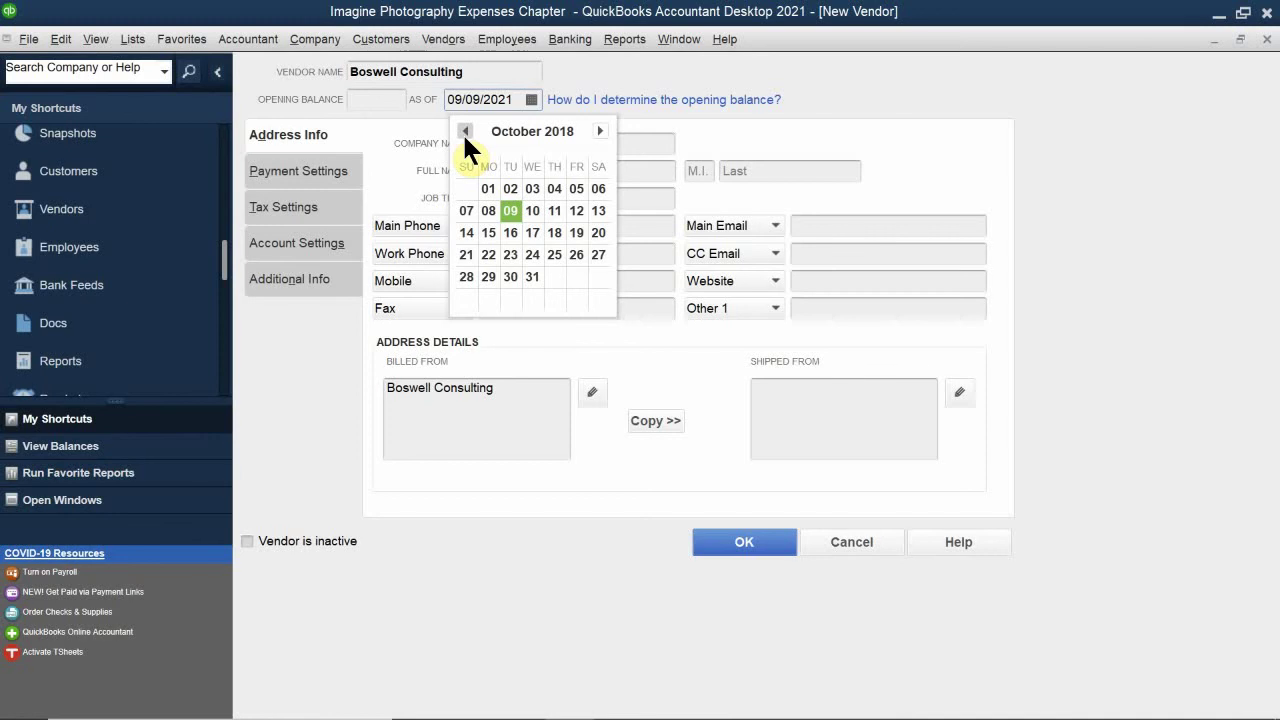
click(631, 61)
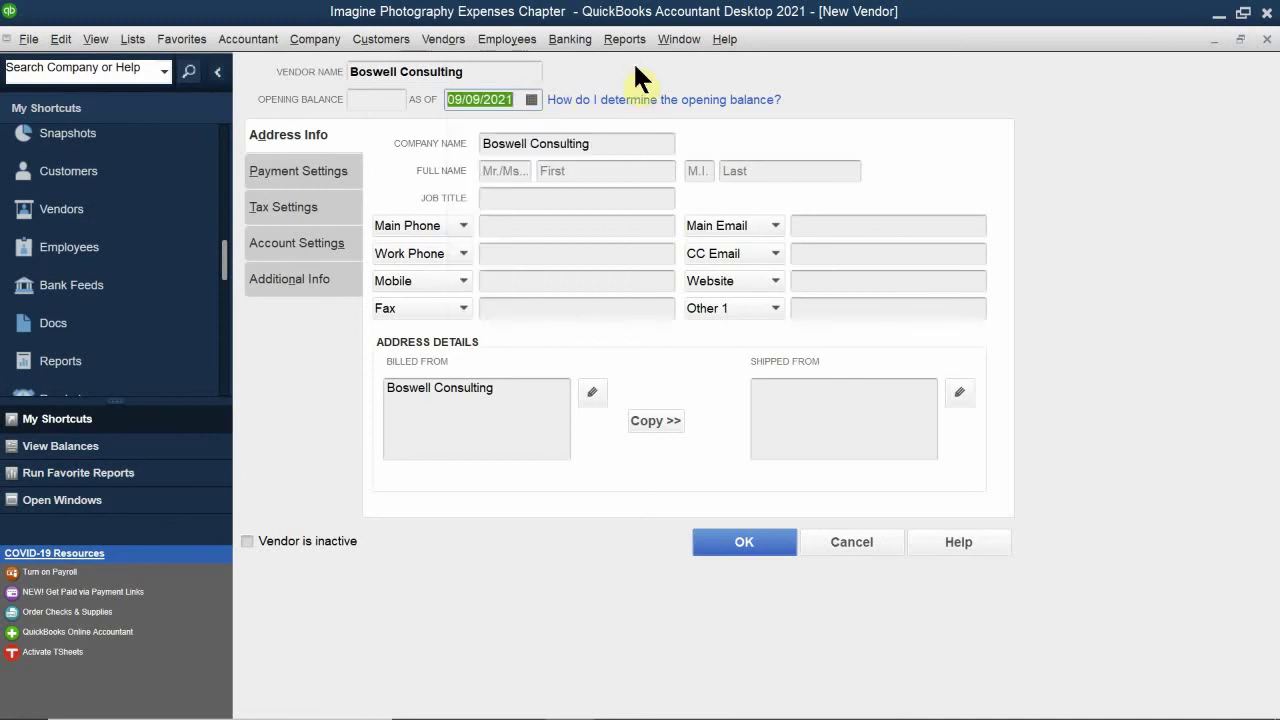
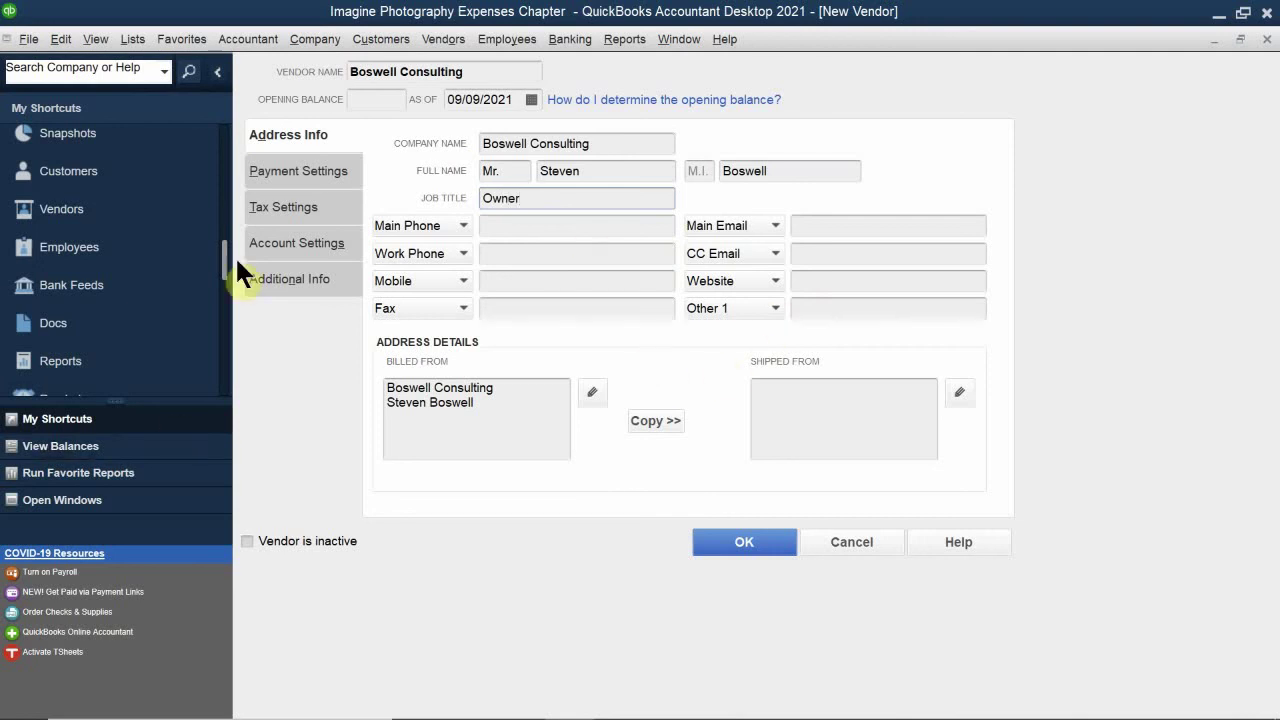
Step: Enter Boswell Consulting's main phone and work phone numbers
click(495, 226)
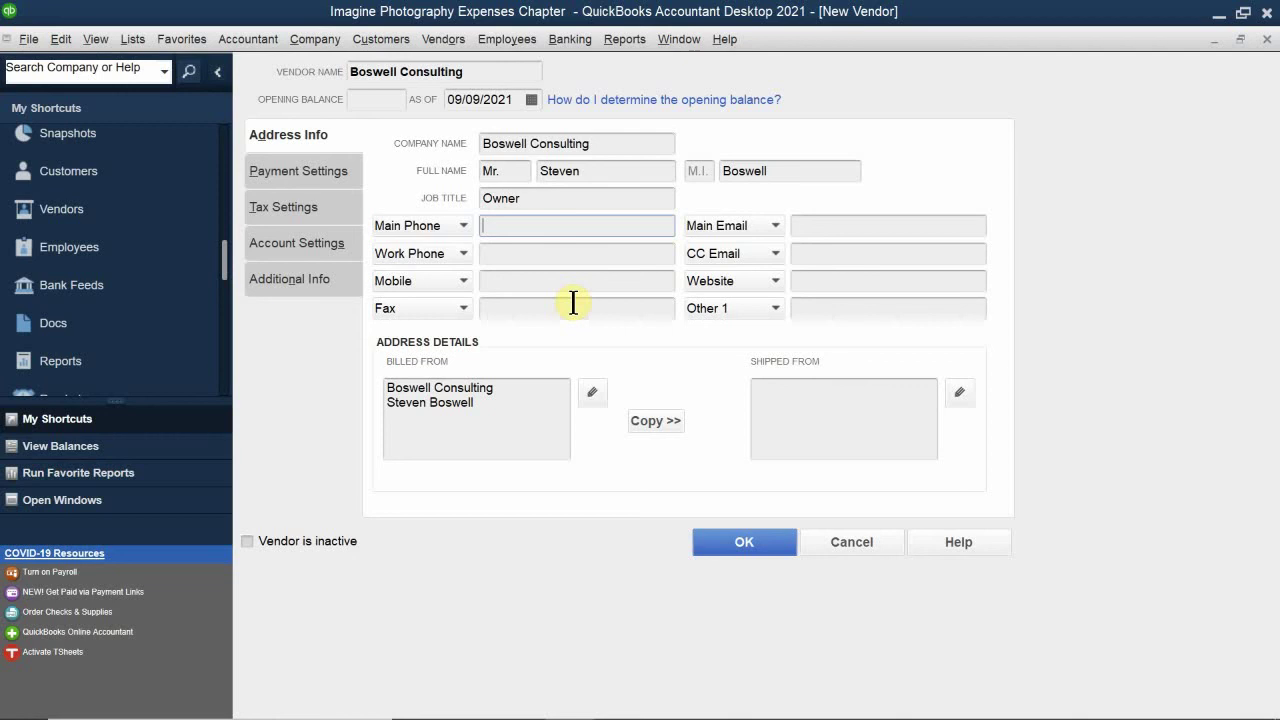
text(5105550305)
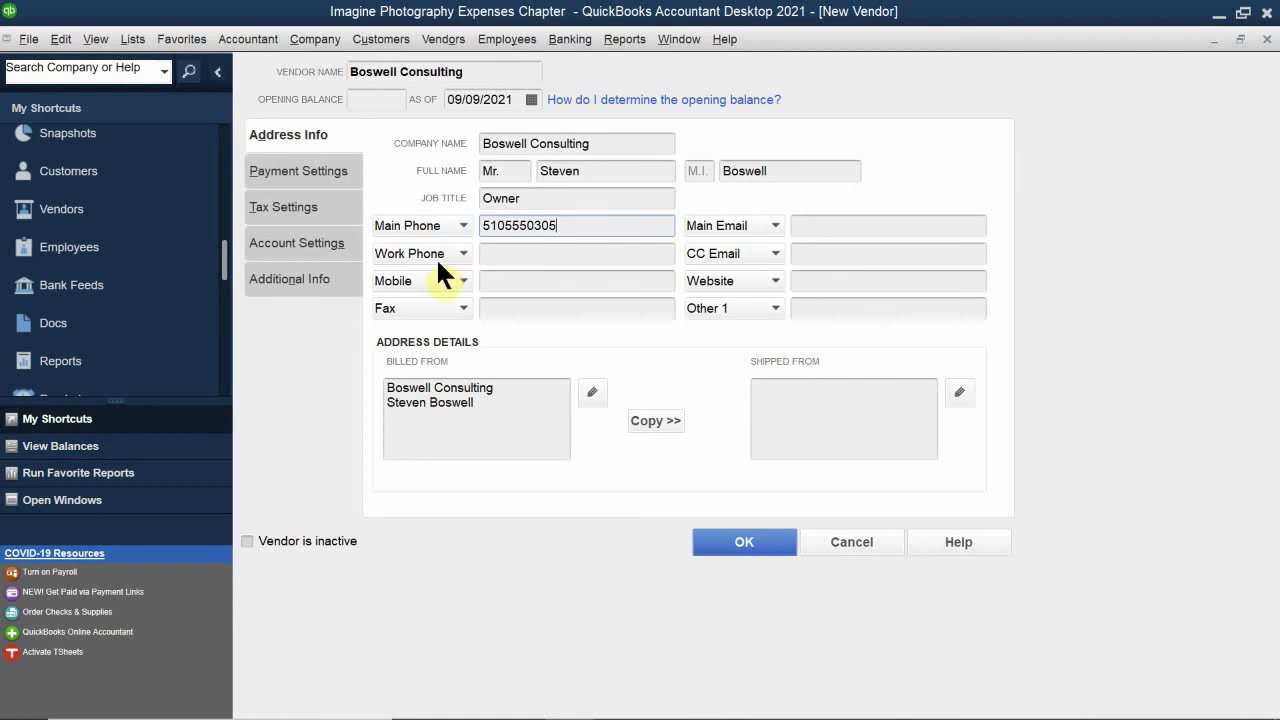
click(536, 255)
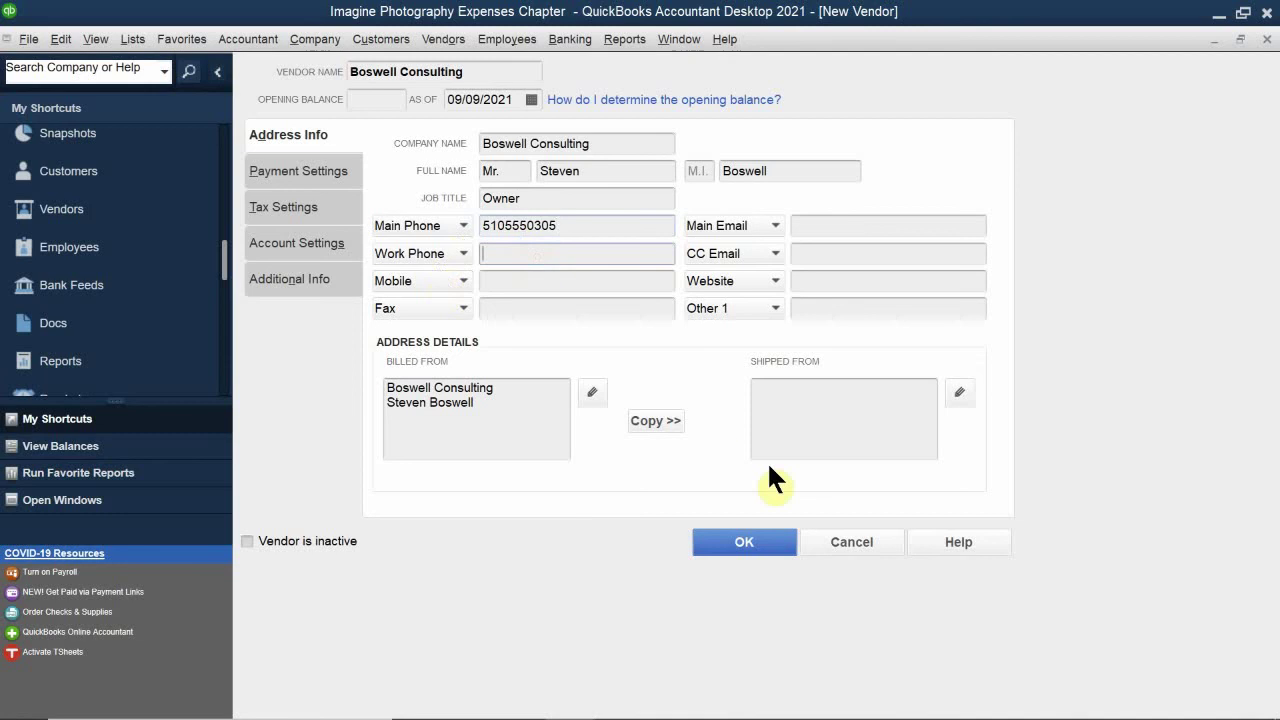
text(51)
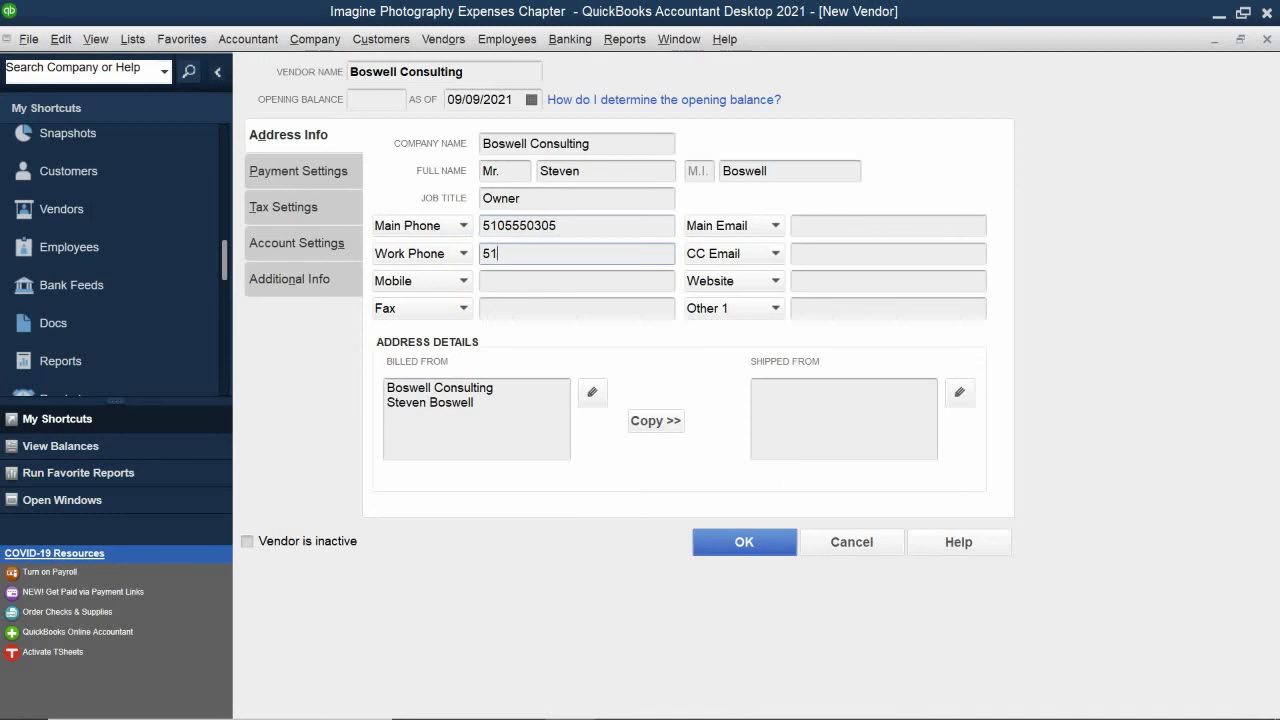
text(05555500)
Step: Fill in the vendor's main e-mail address and website, correcting a typo in the web address
click(826, 232)
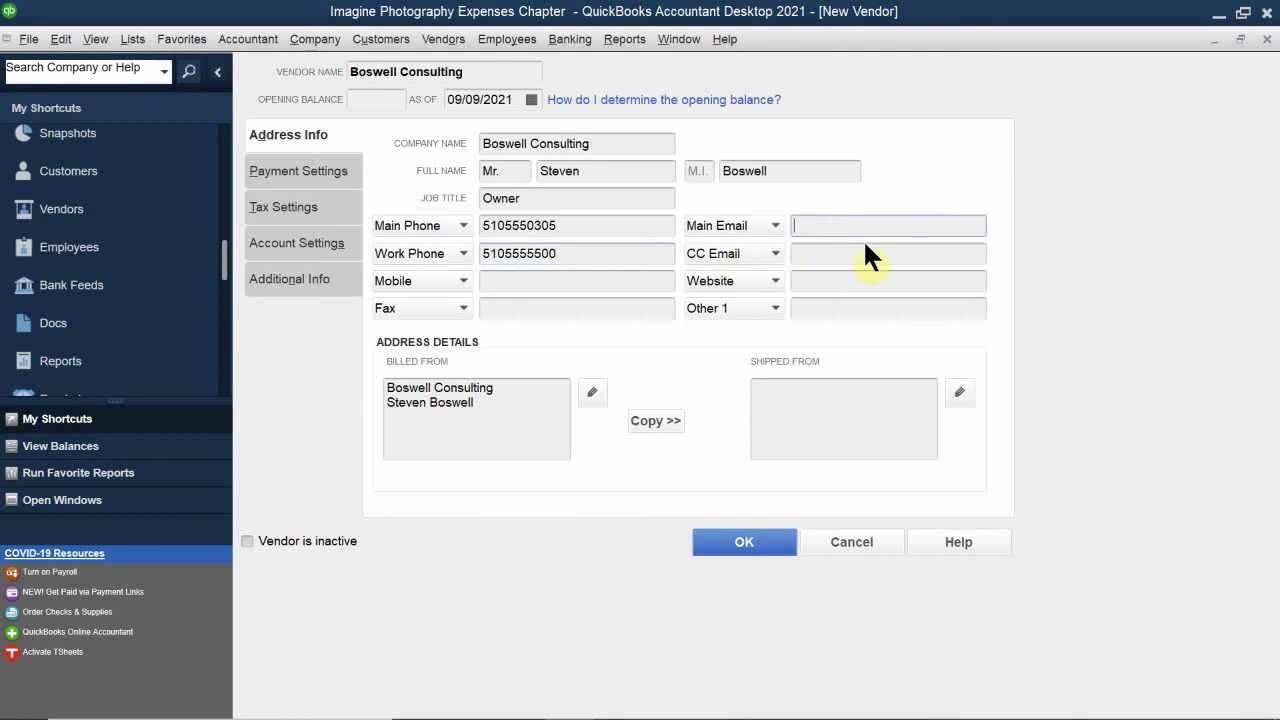
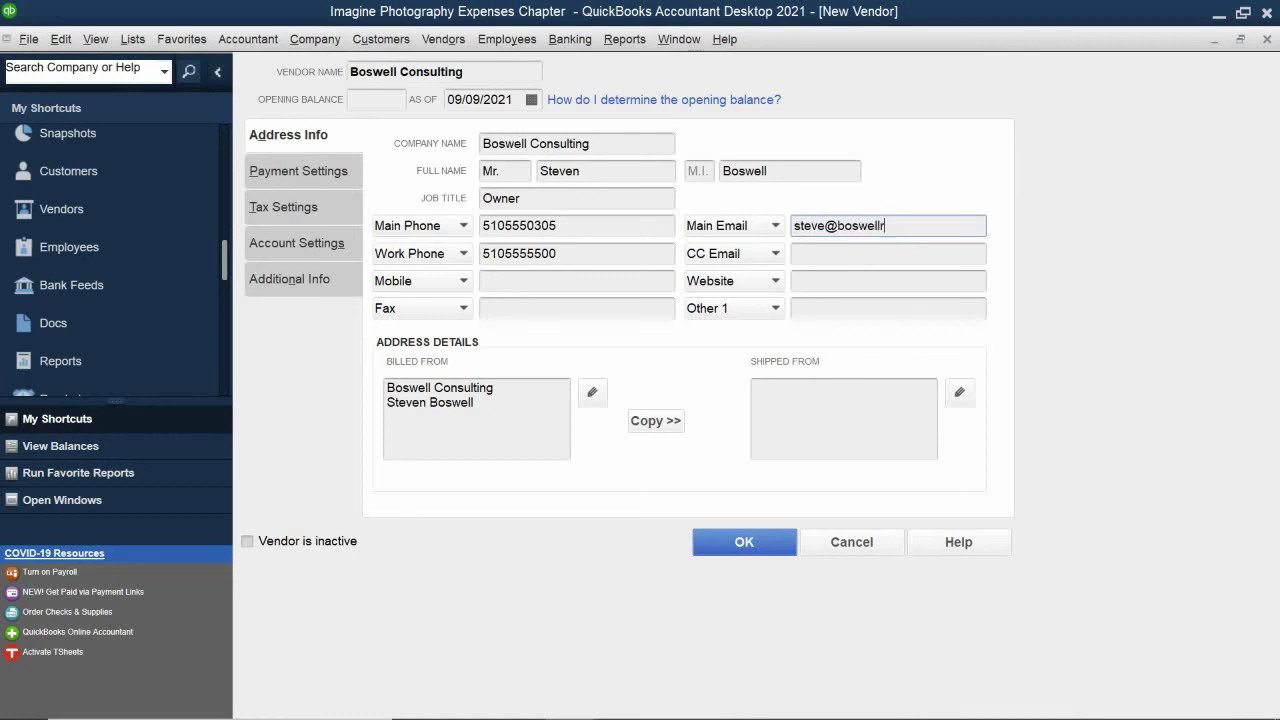
click(833, 280)
text(www.bp)
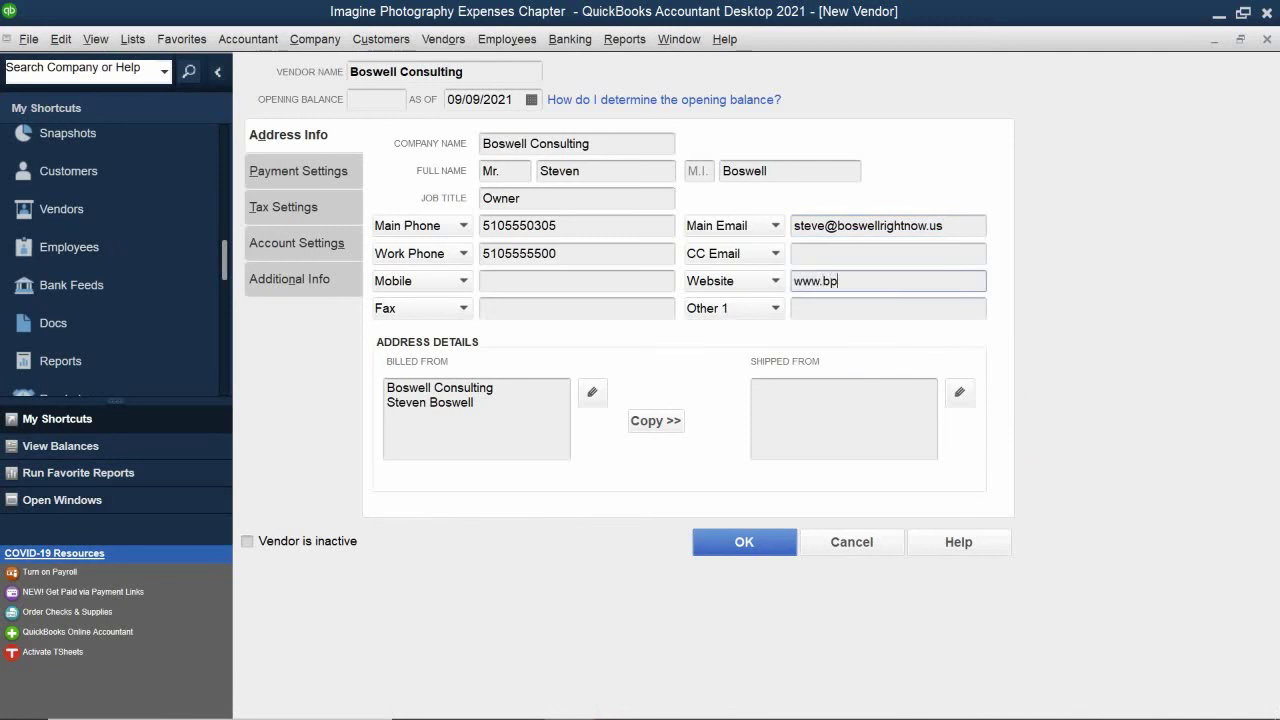
key(BackSpace)
text(oswellrightnow.us)
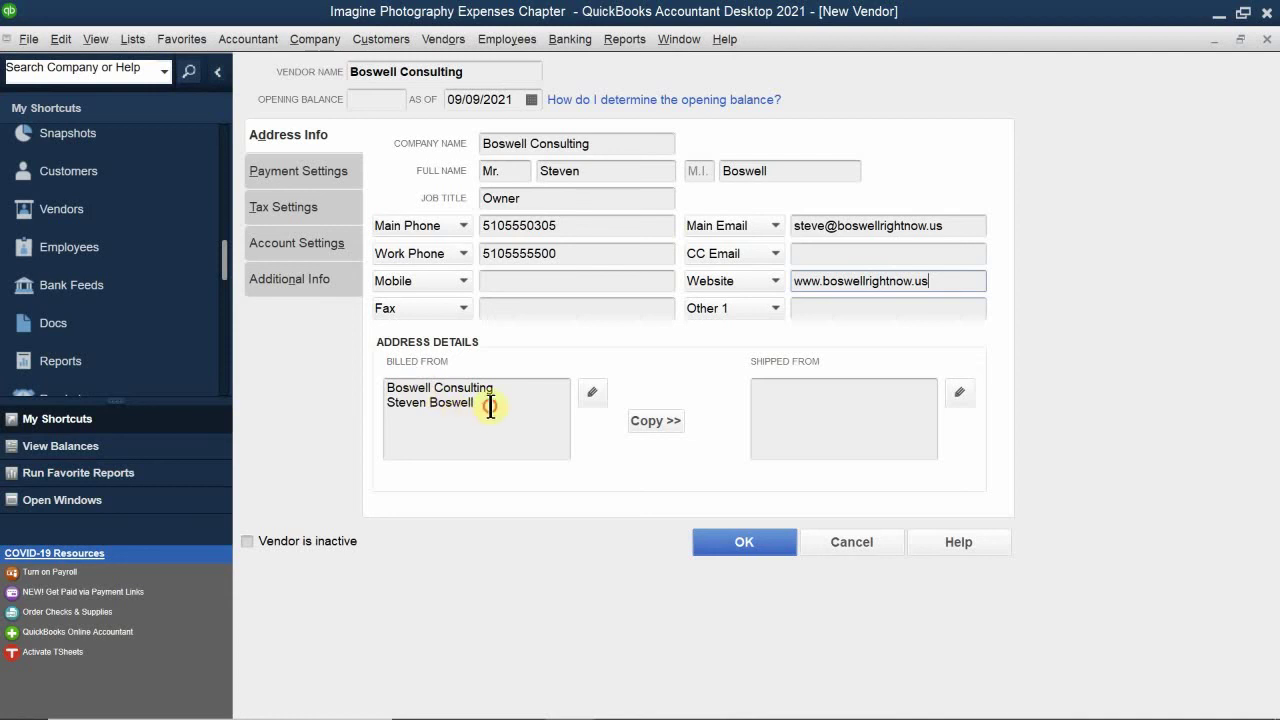
Step: Add the P.O. box line and the city, state and ZIP line to the Billed From address
click(489, 406)
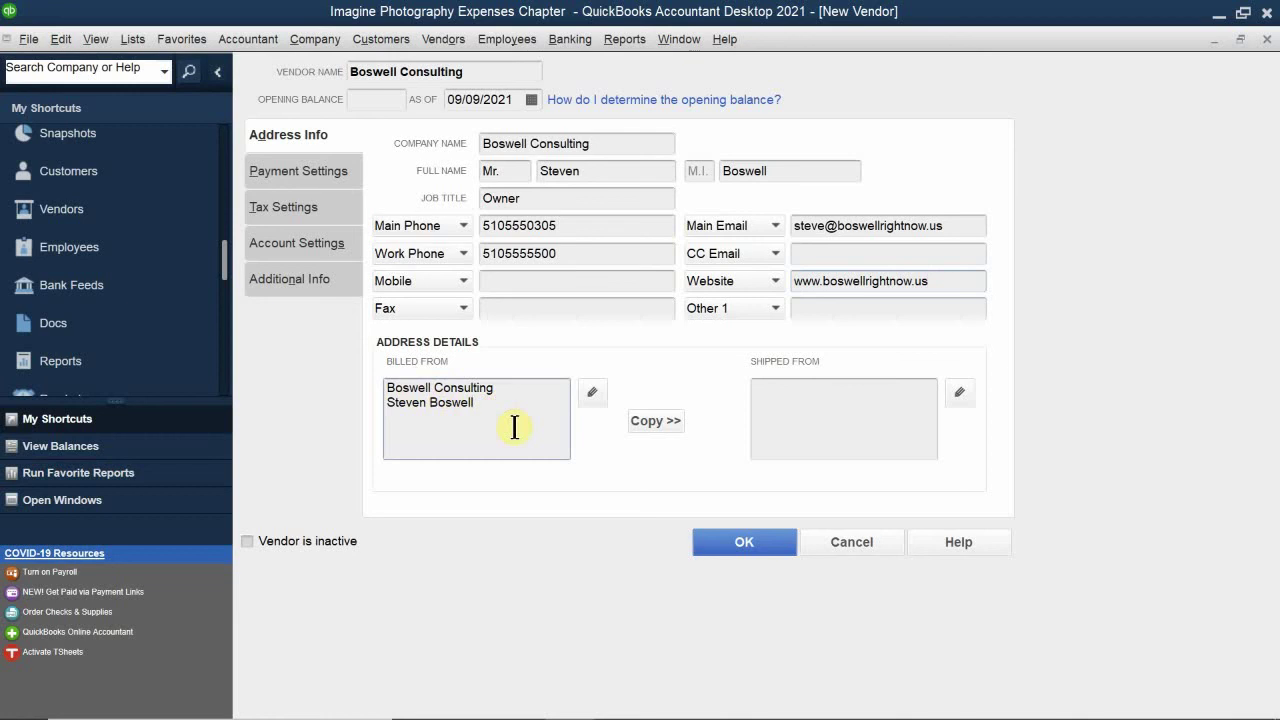
key(Return)
text(P)
text(.)
text(O)
text(. b)
key(BackSpace)
text(Bozx)
key(BackSpace)
key(BackSpace)
text(x )
text(620)
text(Oak)
text(land, CA)
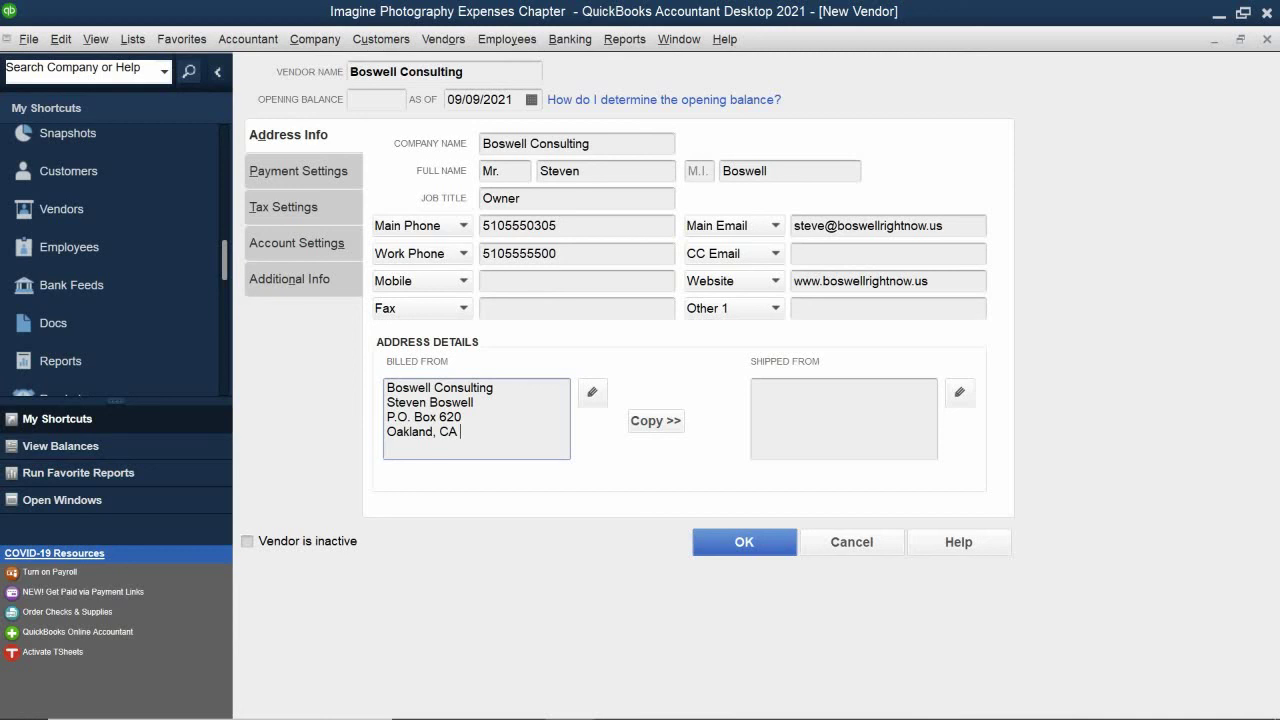
text(94510)
Step: Copy the billing address to Shipped From, removing the contact's name line and the blank line
click(652, 422)
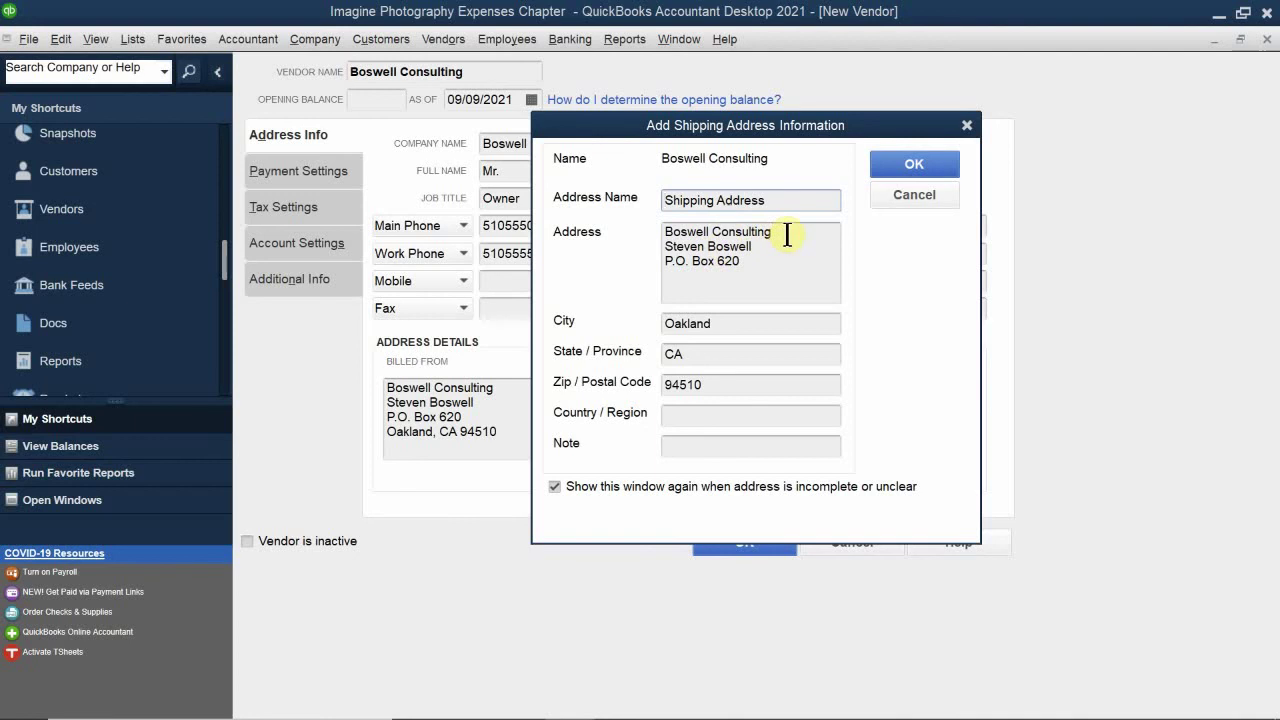
click(752, 246)
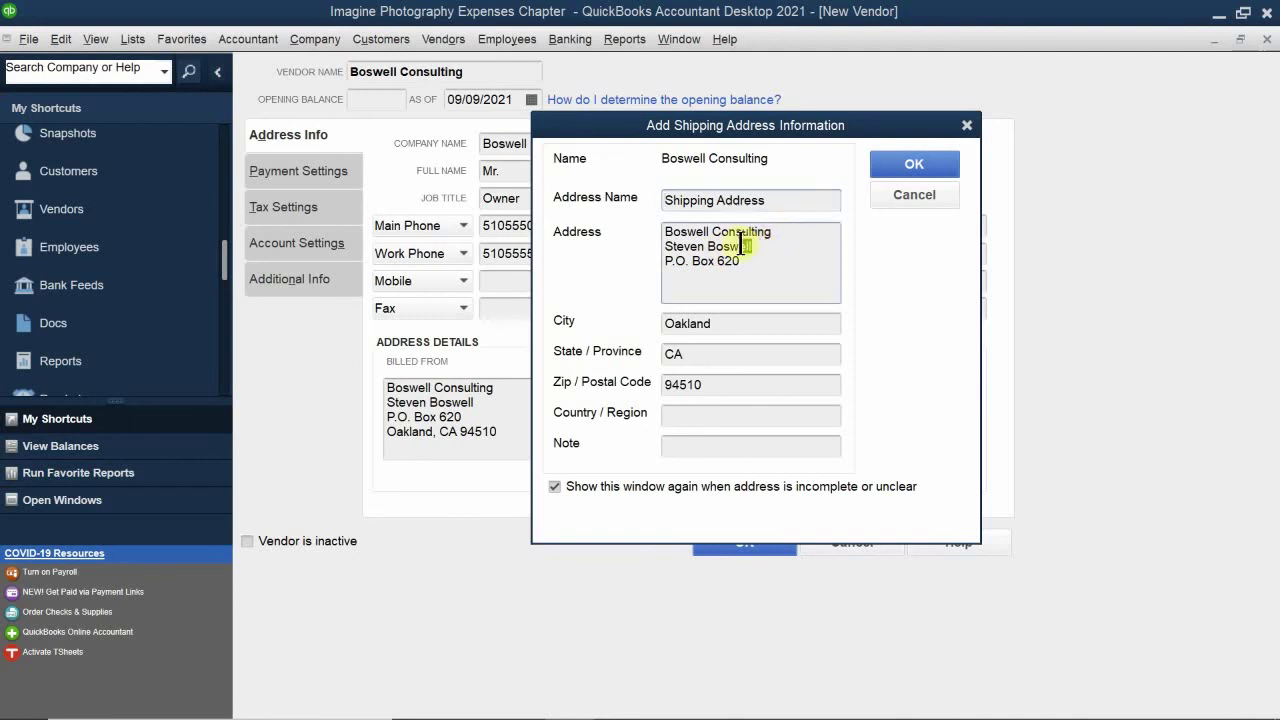
drag(745, 246, 660, 246)
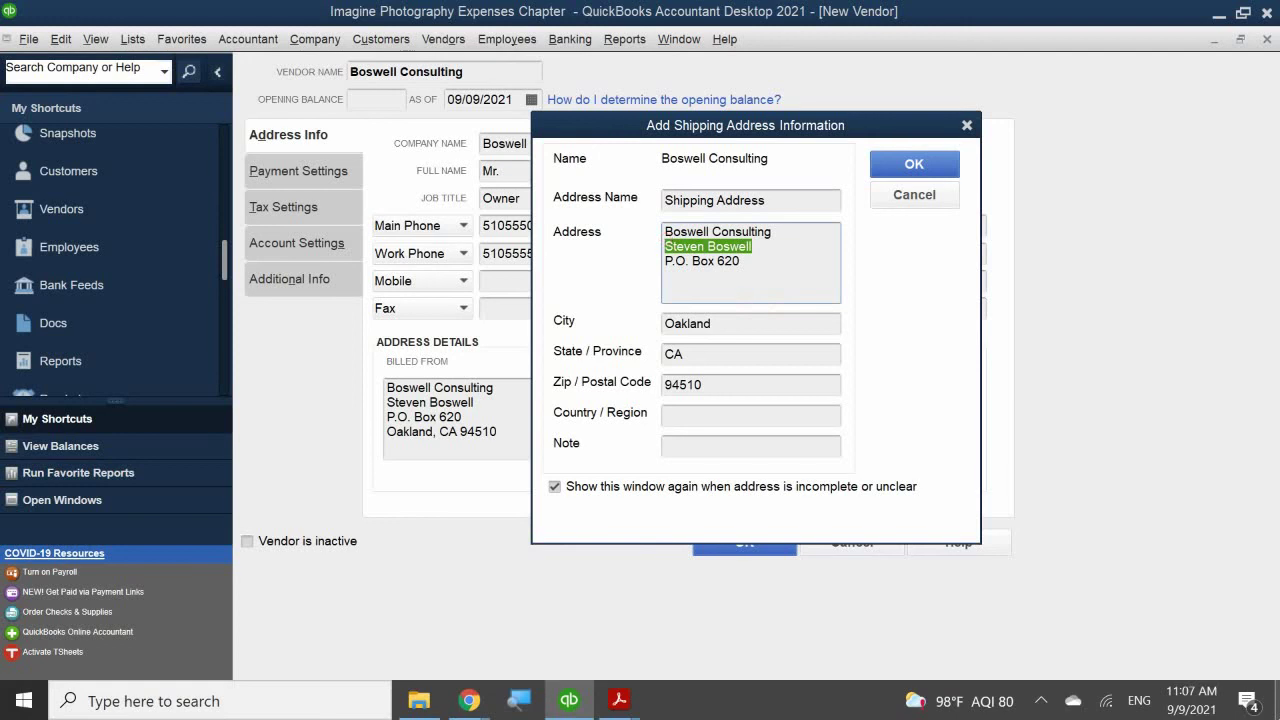
key(Delete)
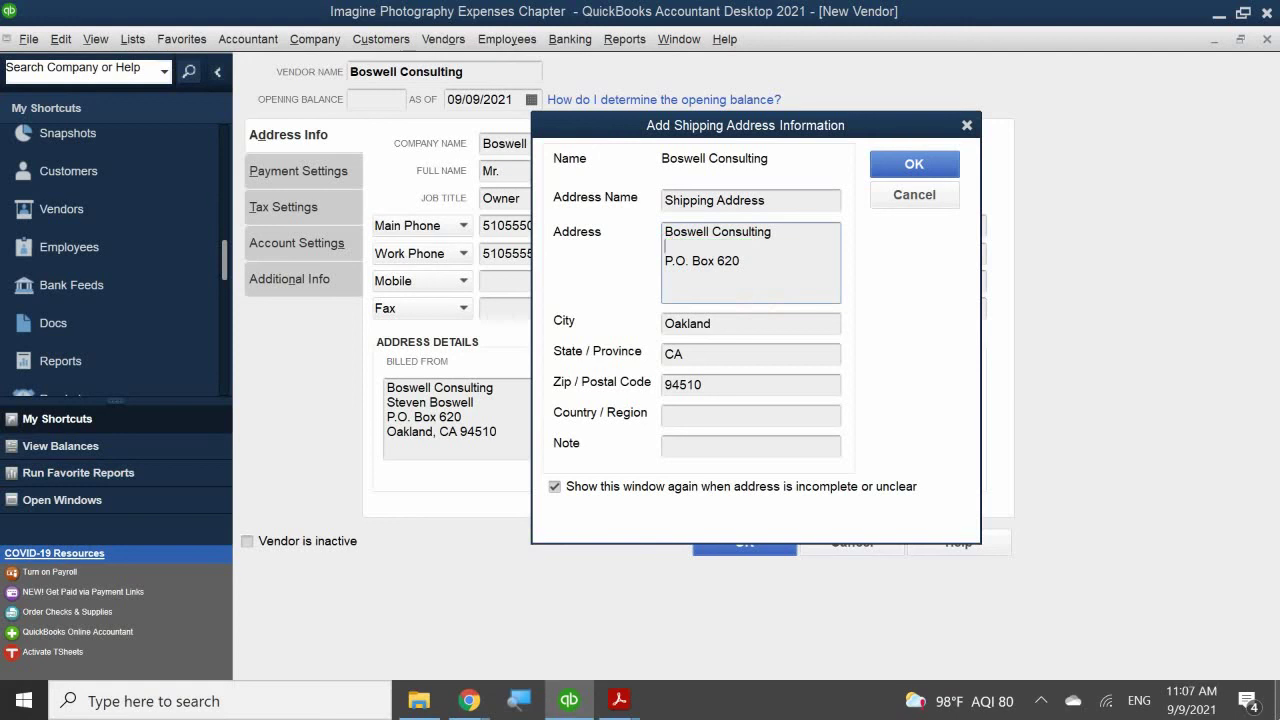
key(BackSpace)
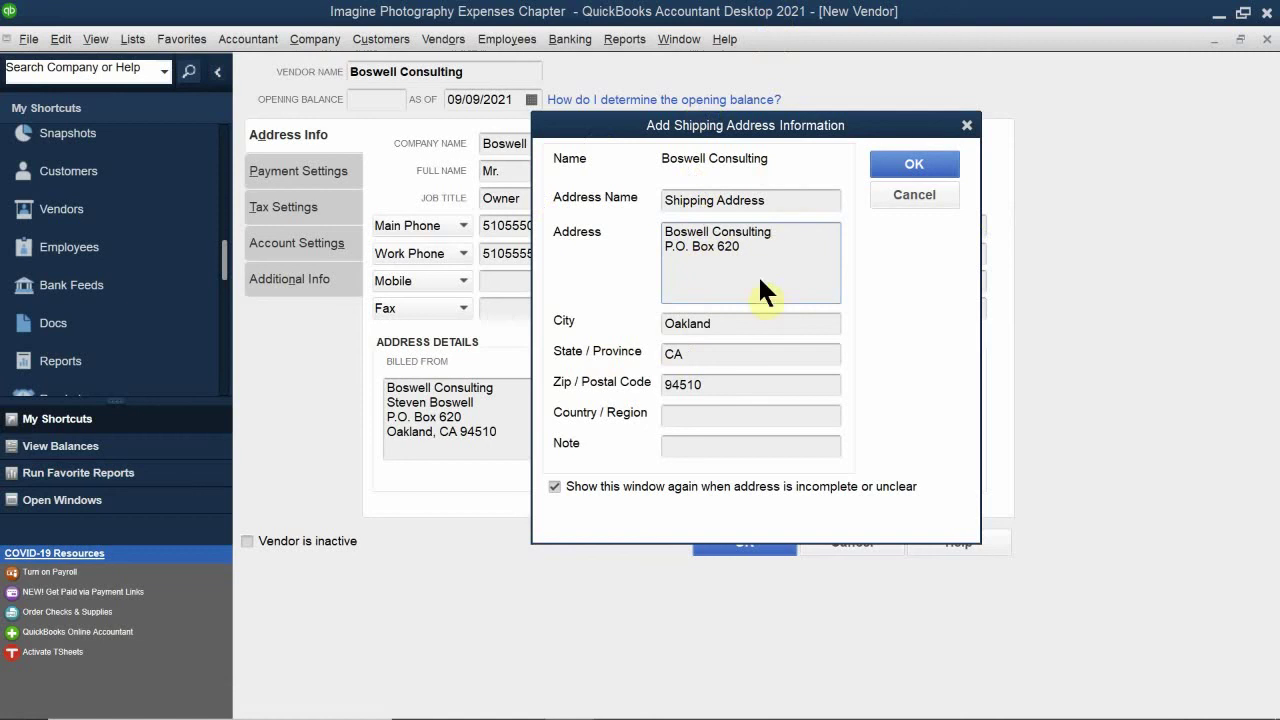
click(890, 170)
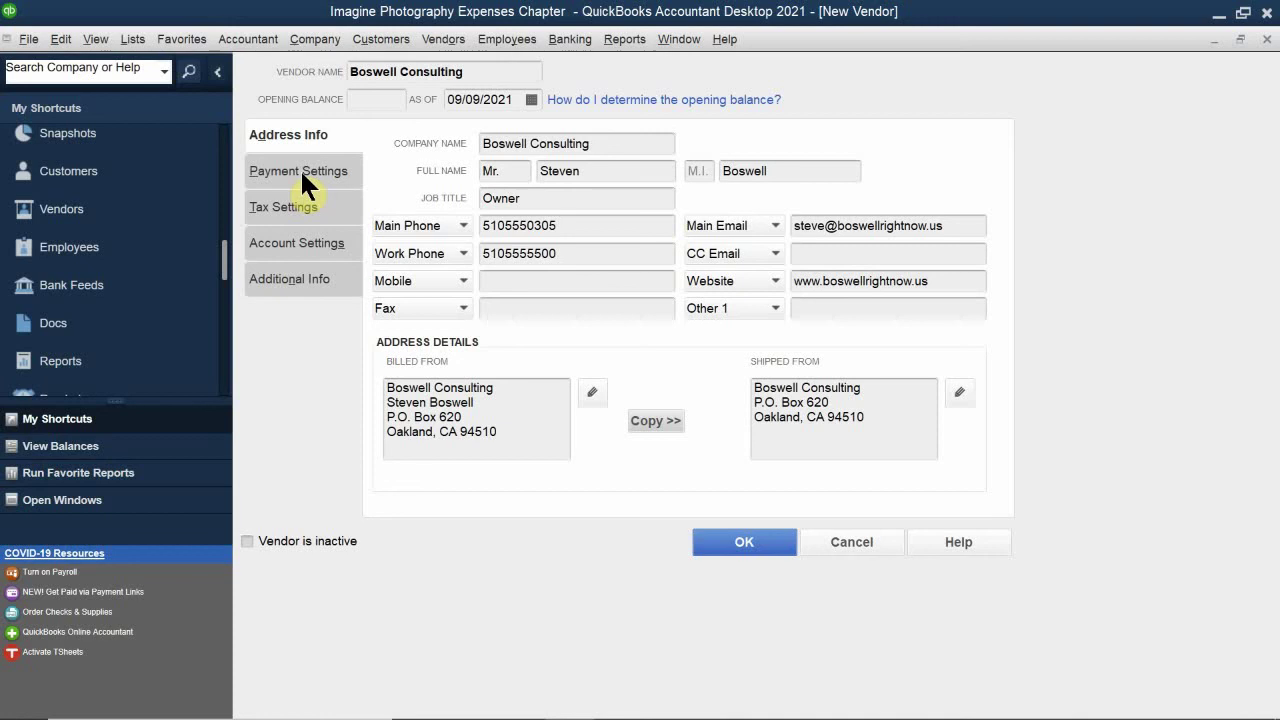
Step: On the Payment Settings tab, enter the vendor's account number
click(308, 166)
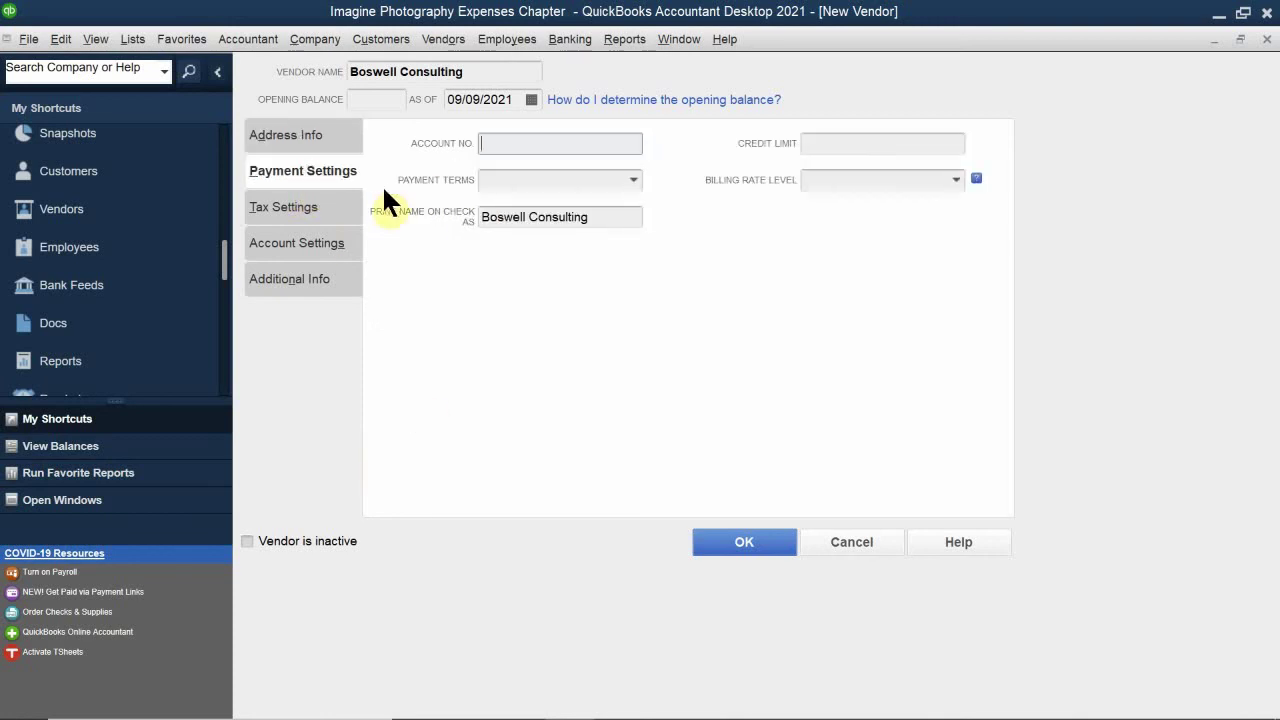
click(523, 143)
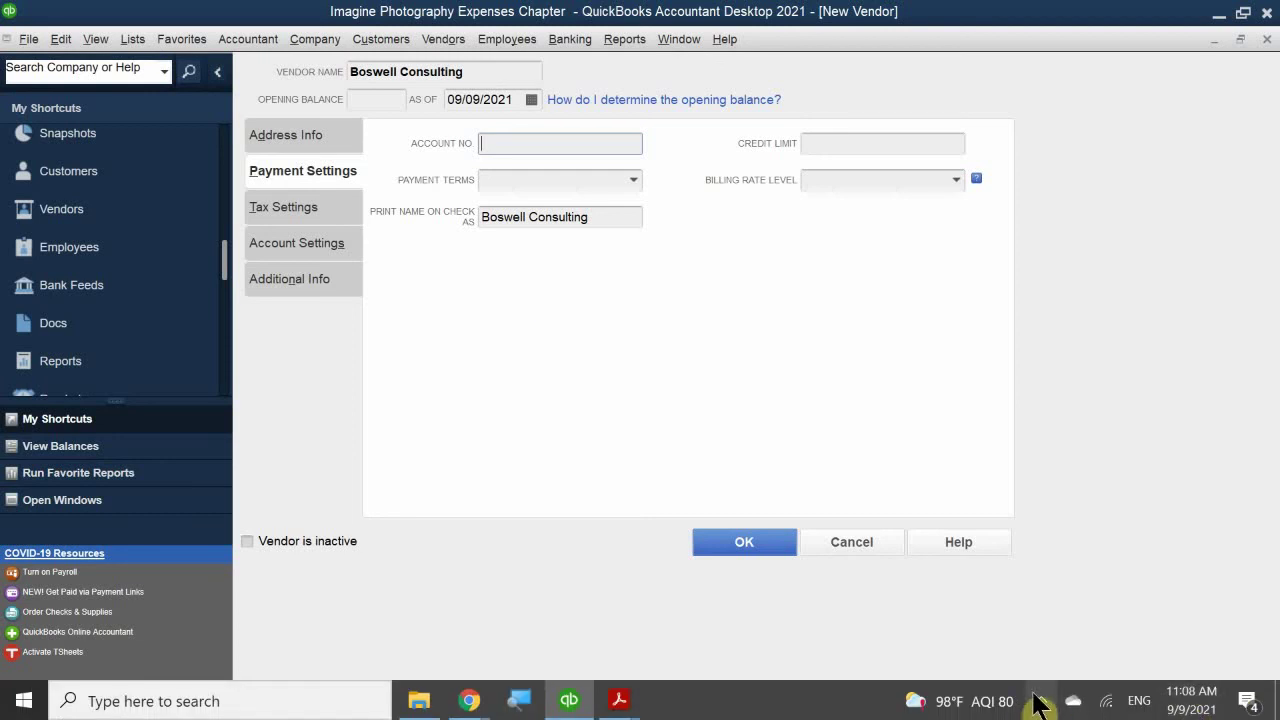
click(1039, 700)
click(1039, 700)
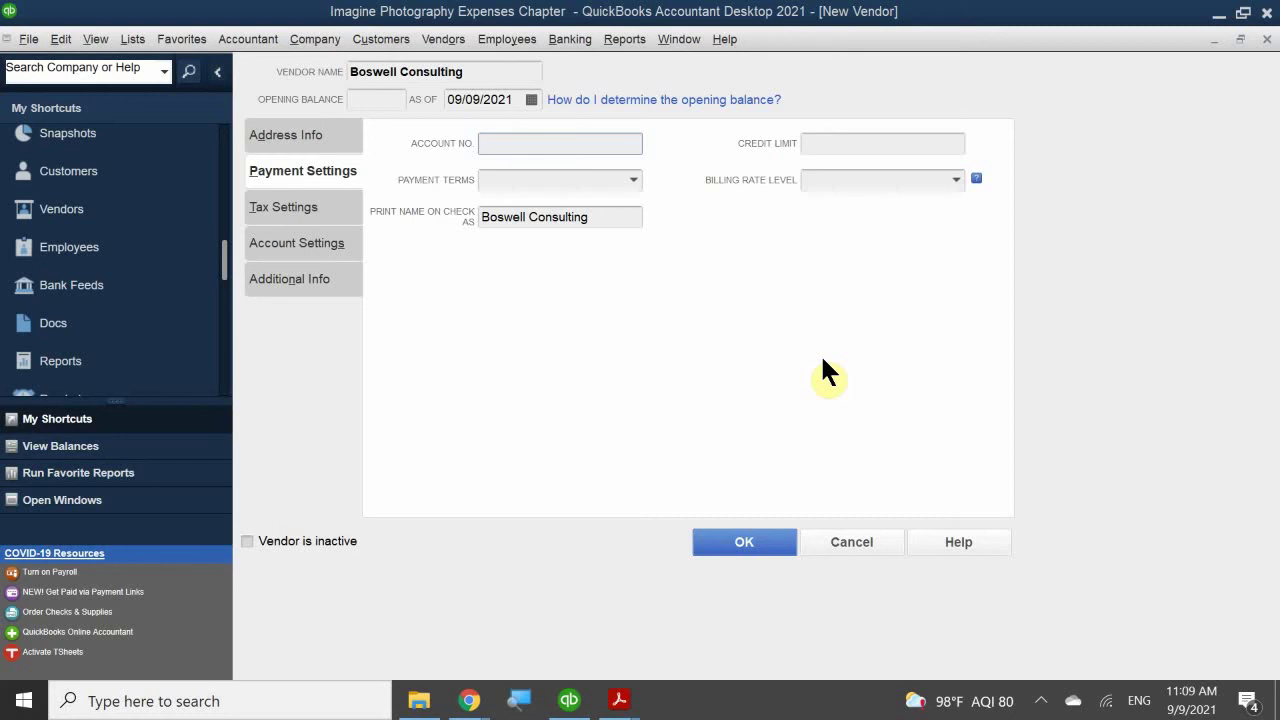
click(516, 143)
text(66-)
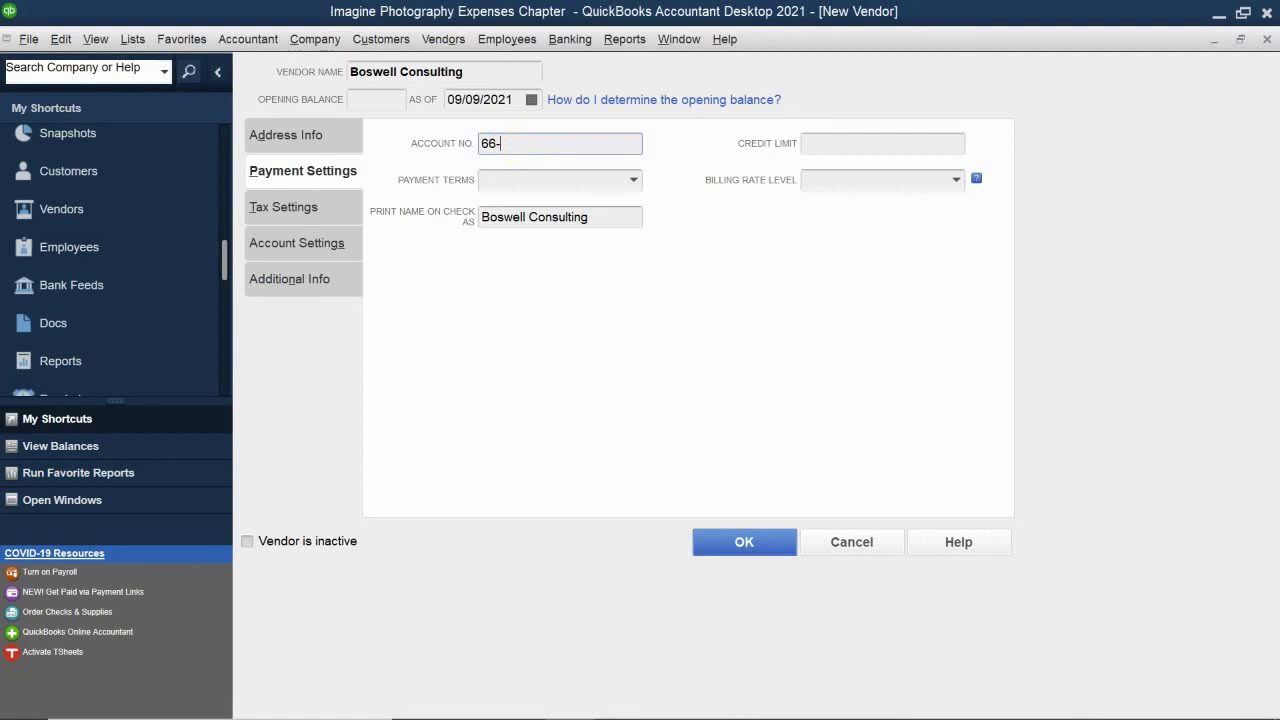
text(112)
click(568, 180)
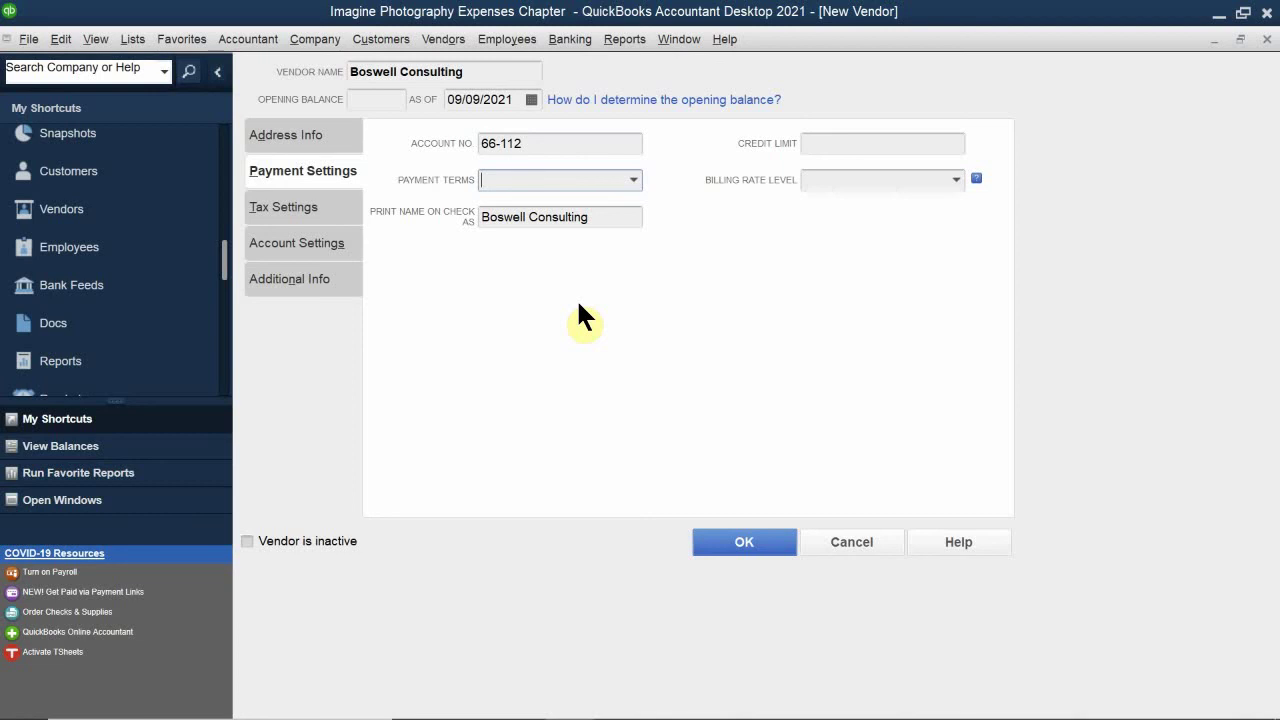
Step: Begin entering 2% 10 Net 30 in the Payment Terms dropdown
click(628, 174)
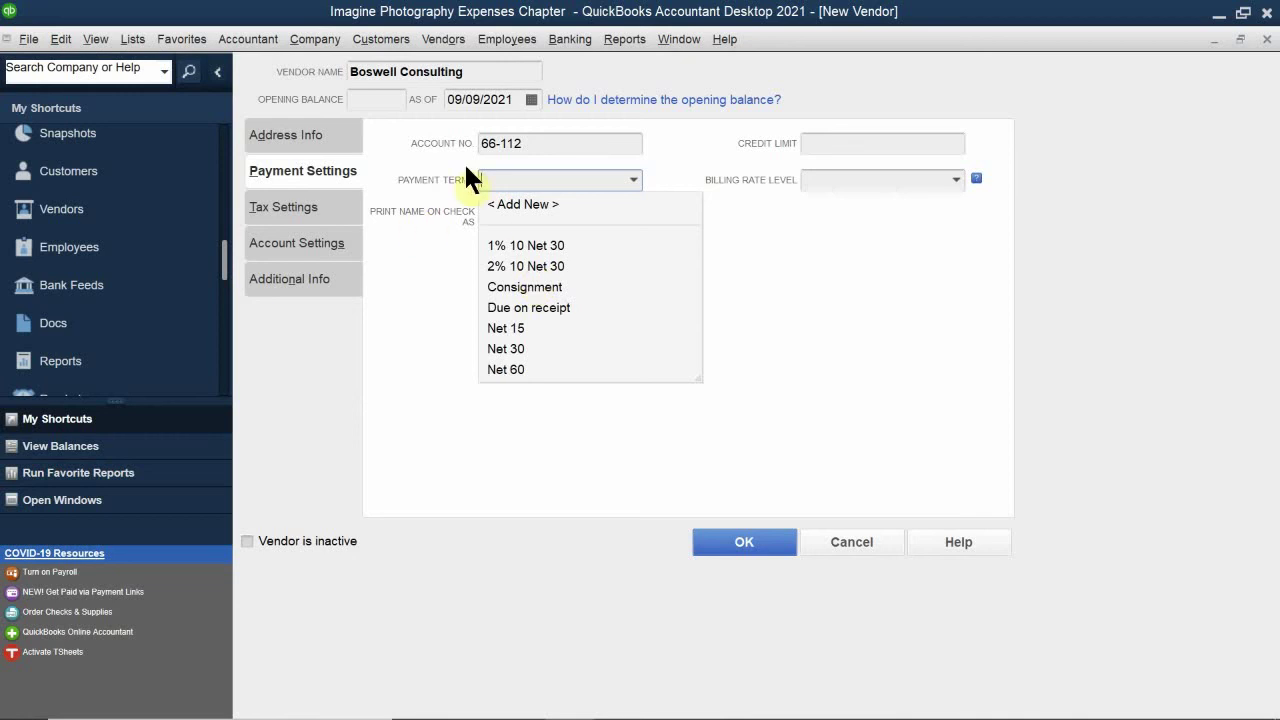
text(2% 10 Net 30)
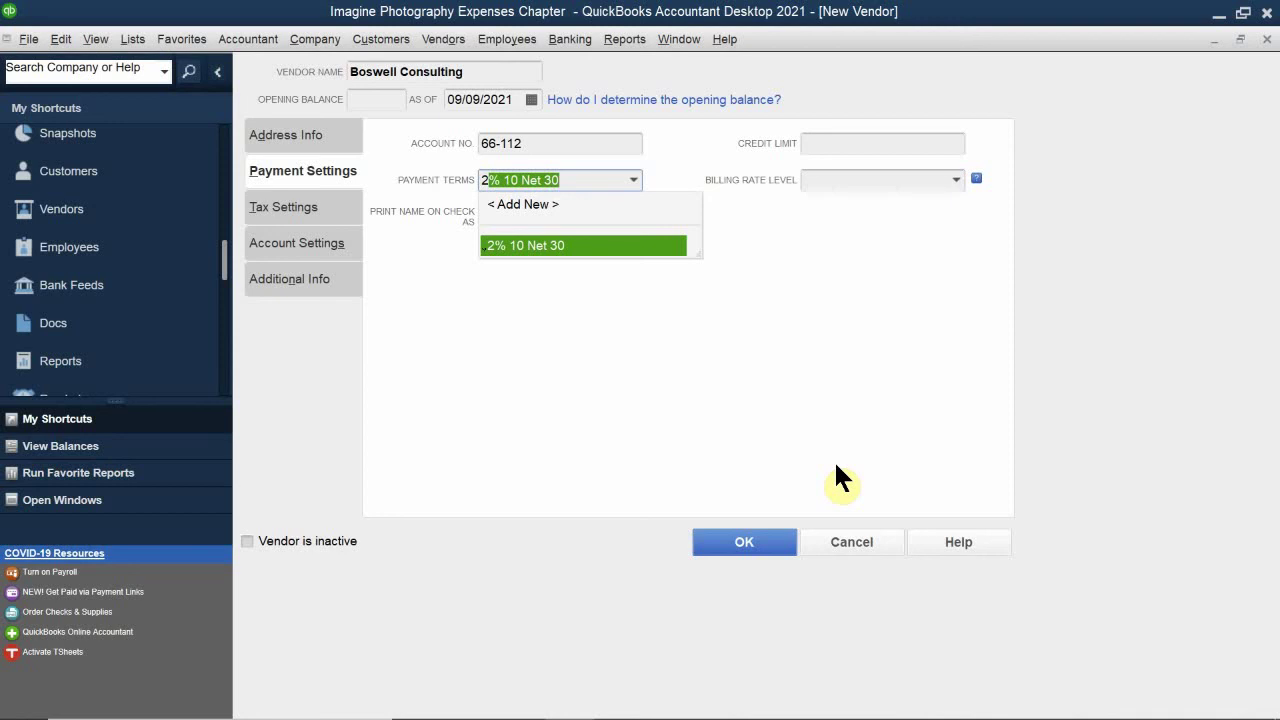
Step: Accept 2% 10 Net 30 as the payment terms and go to the Credit Limit field
key(Tab)
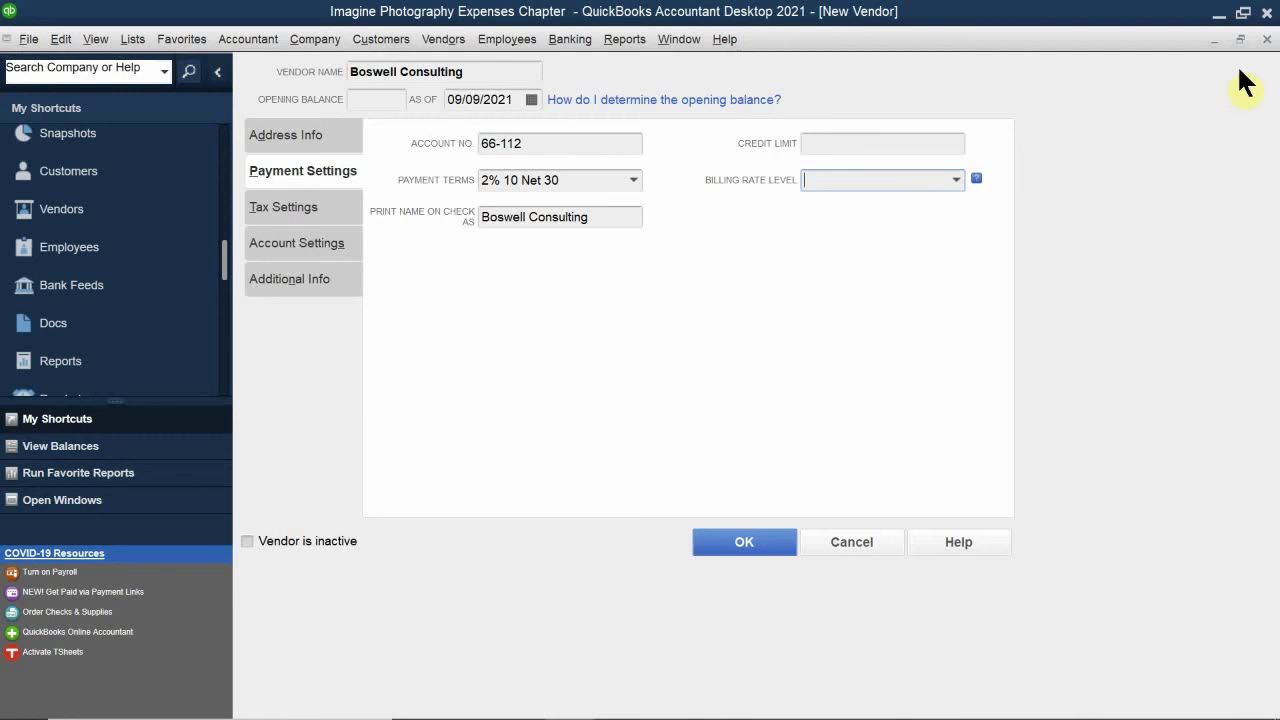
click(920, 142)
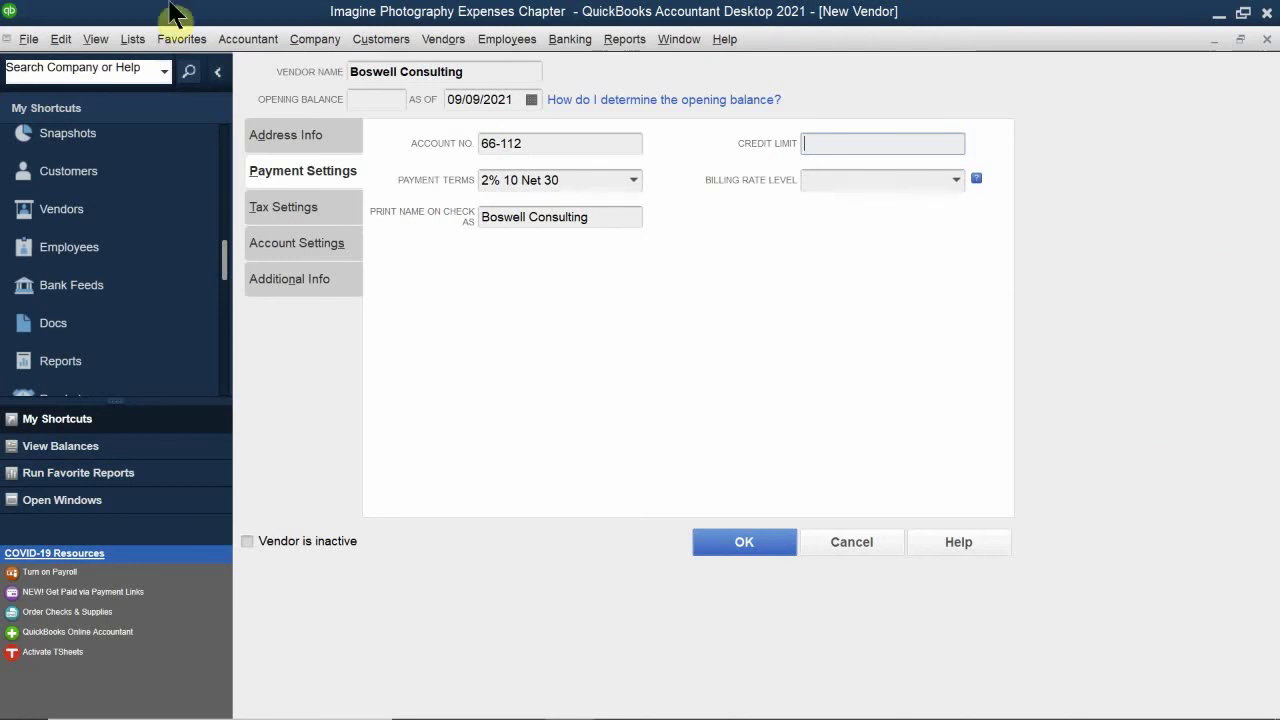
Step: Switch to the Tax Settings tab, which shows an empty tax ID and 1099 eligibility unchecked
click(287, 210)
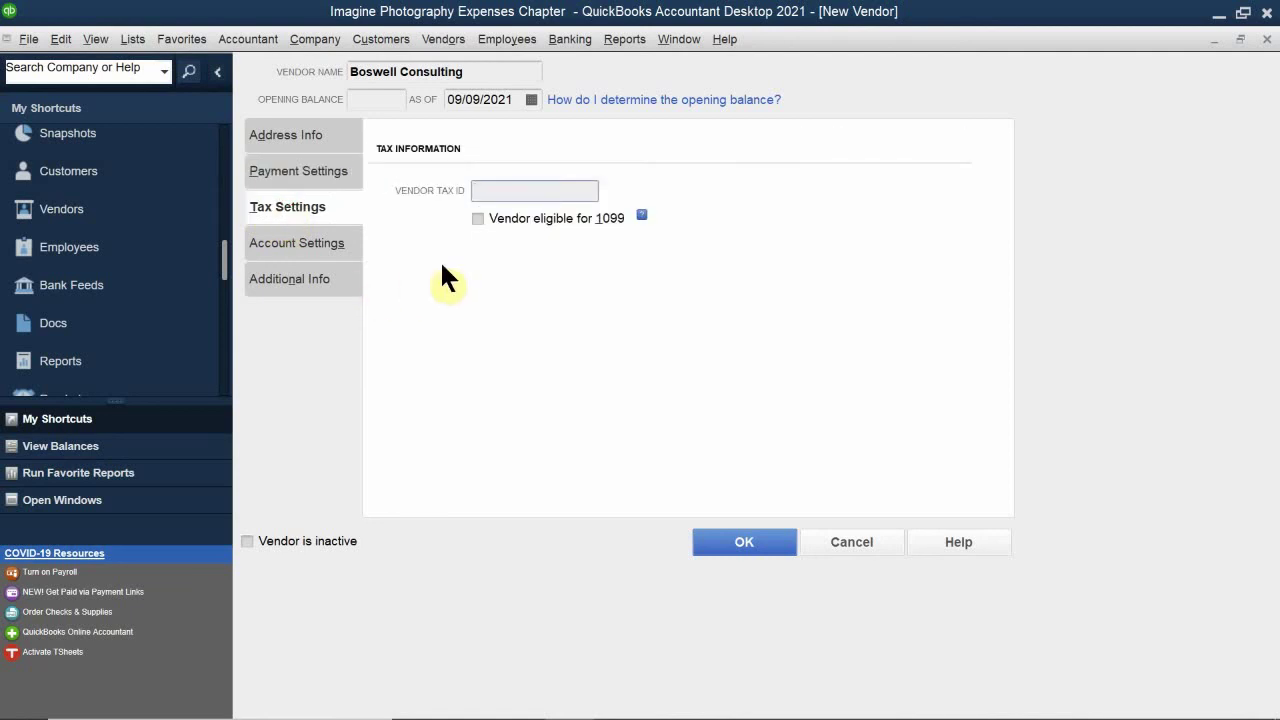
Step: Enter the vendor tax ID and check 'Vendor eligible for 1099' for Boswell Consulting
click(518, 192)
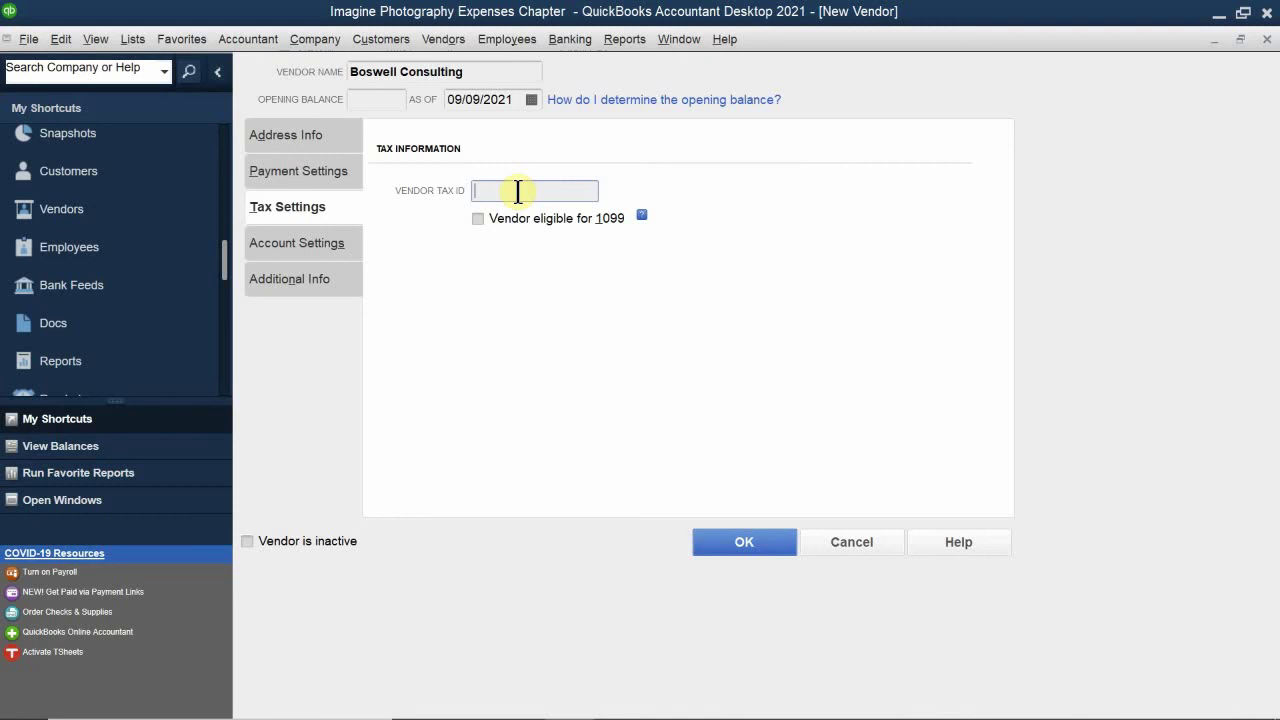
text(123-12-1234)
click(478, 219)
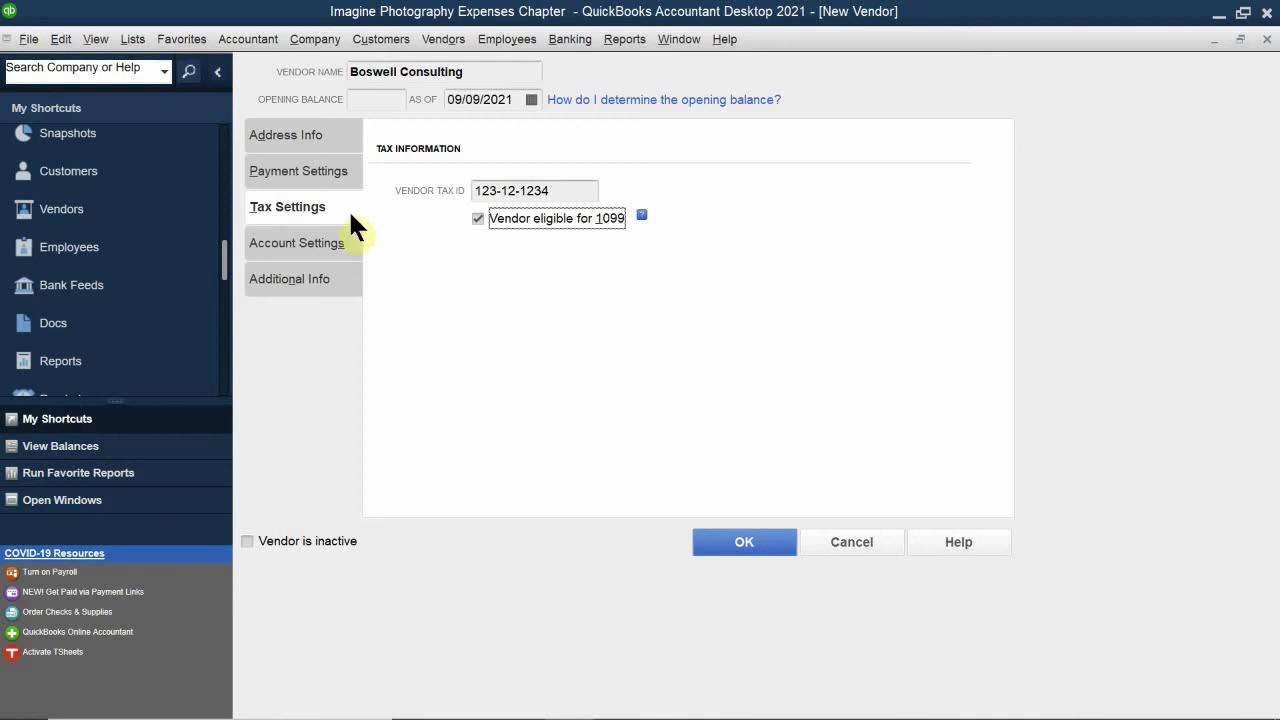
click(289, 250)
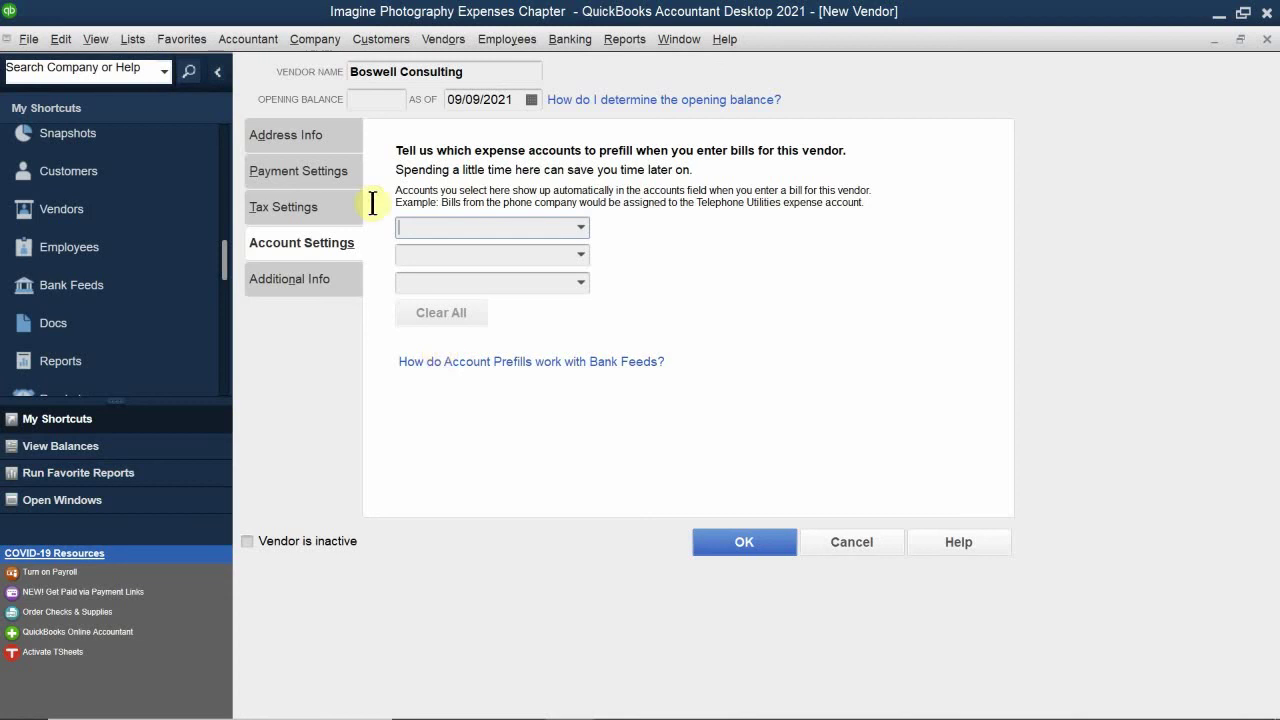
Step: Choose 66700 · Professional Fees as the first prefill expense account
click(433, 235)
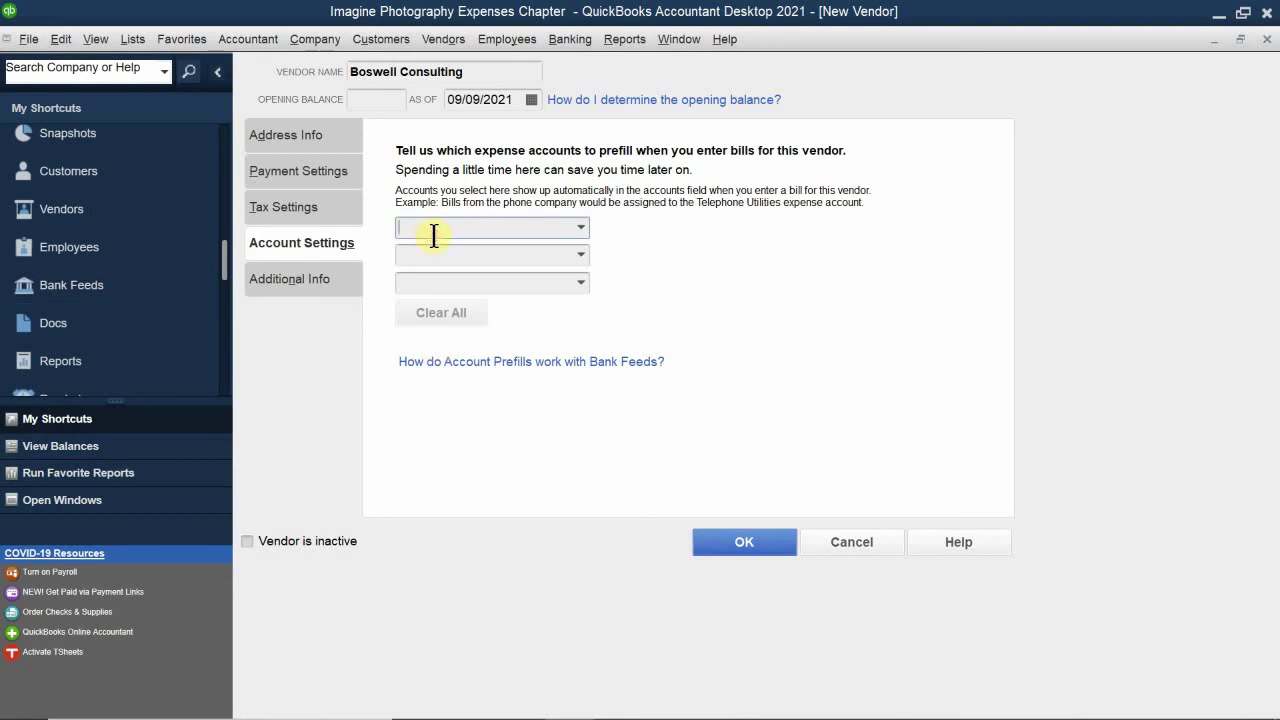
text(Prepaid Insurance)
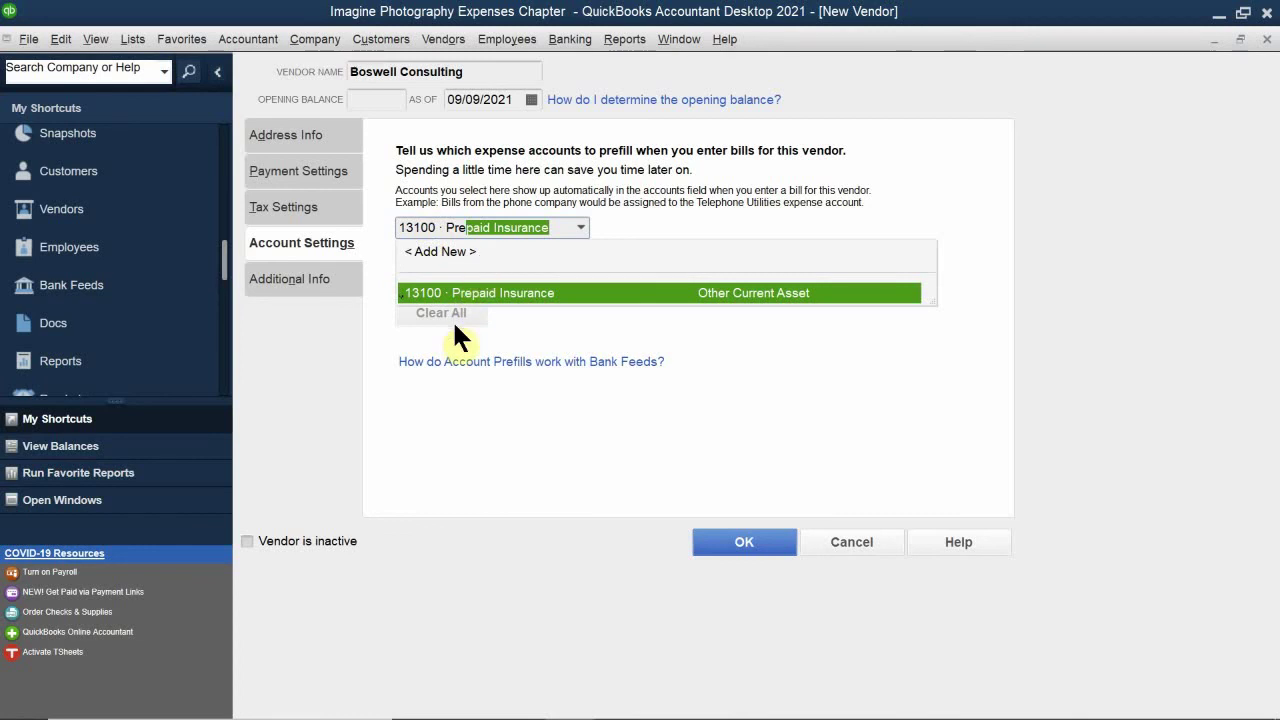
key(BackSpace)
key(BackSpace)
key(BackSpace)
key(BackSpace)
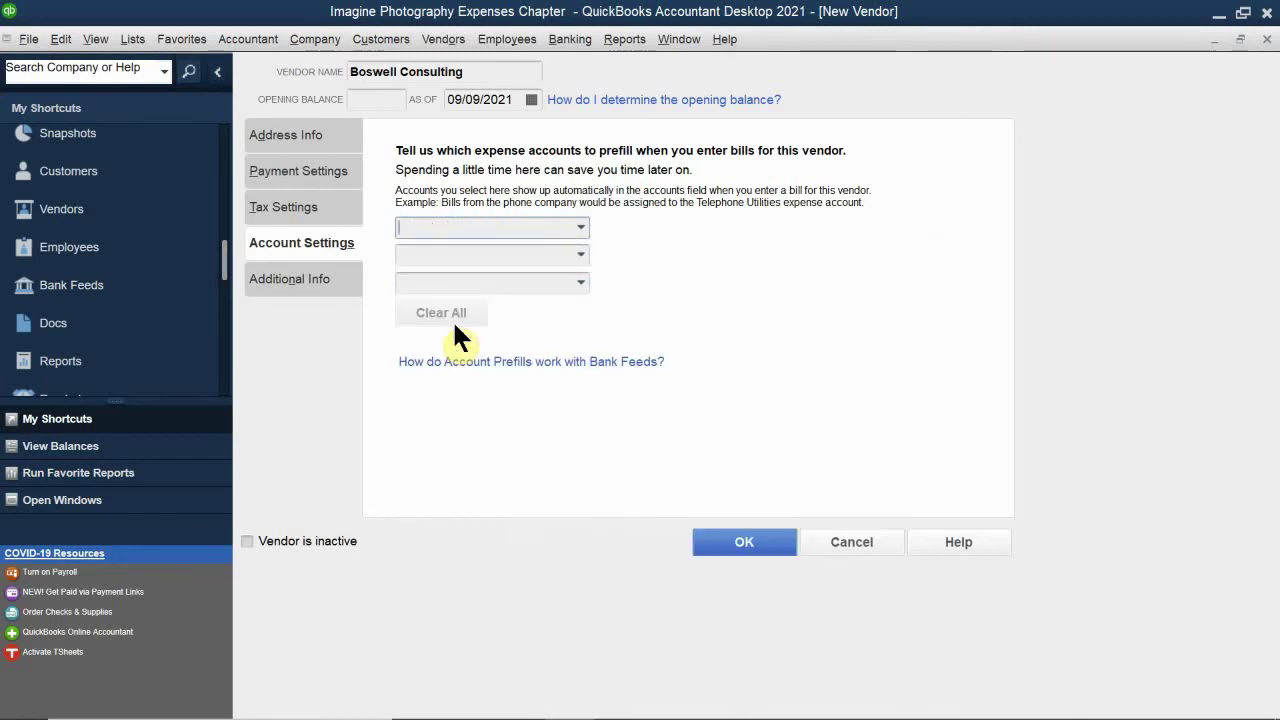
text(Professional Fees)
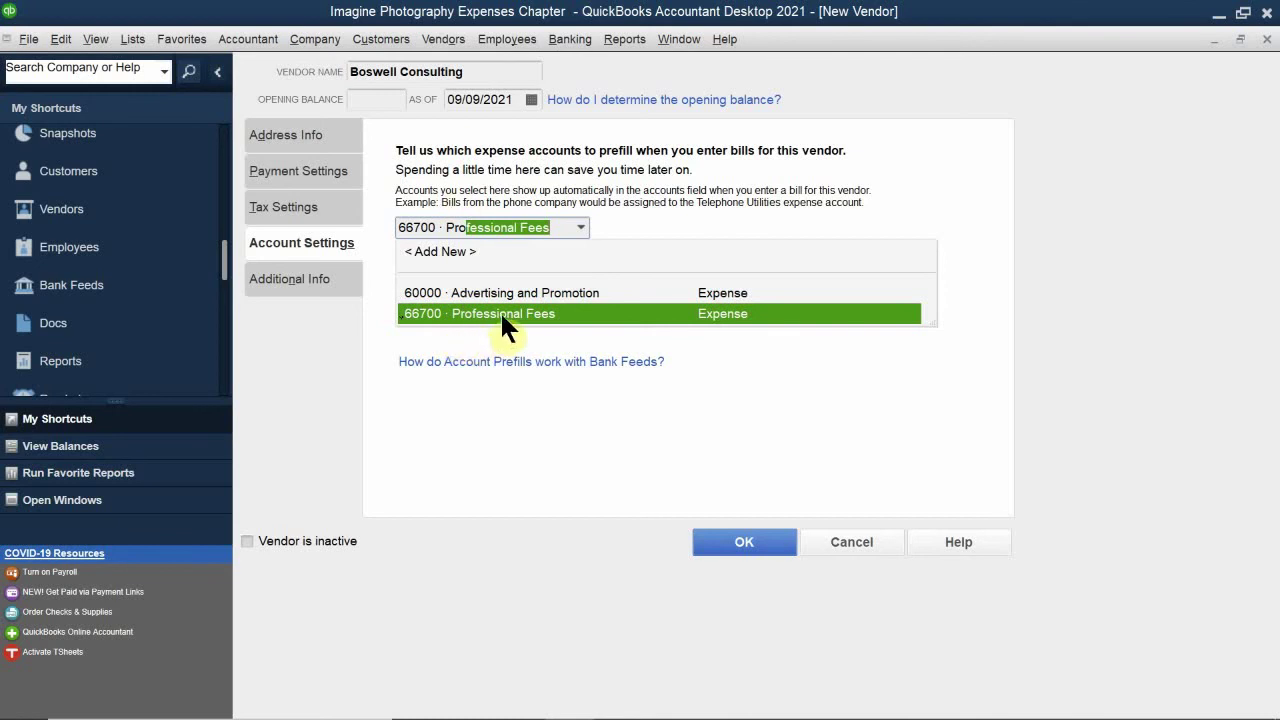
click(500, 313)
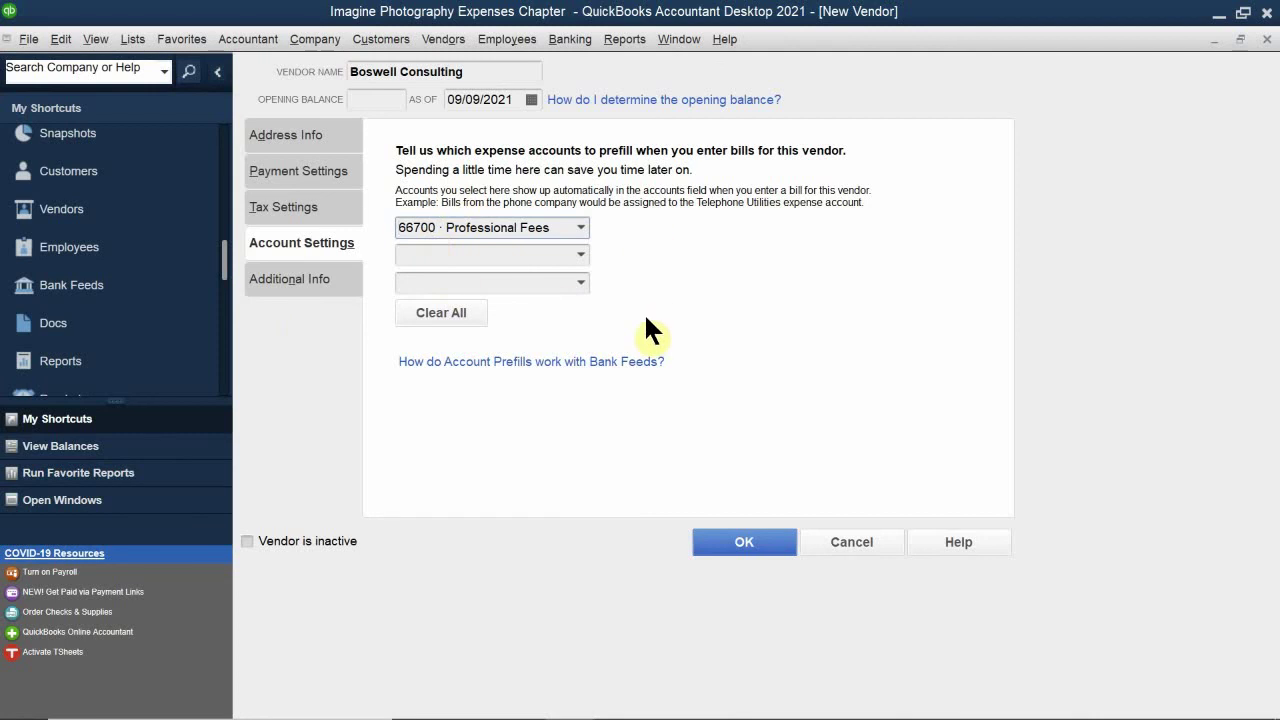
click(293, 279)
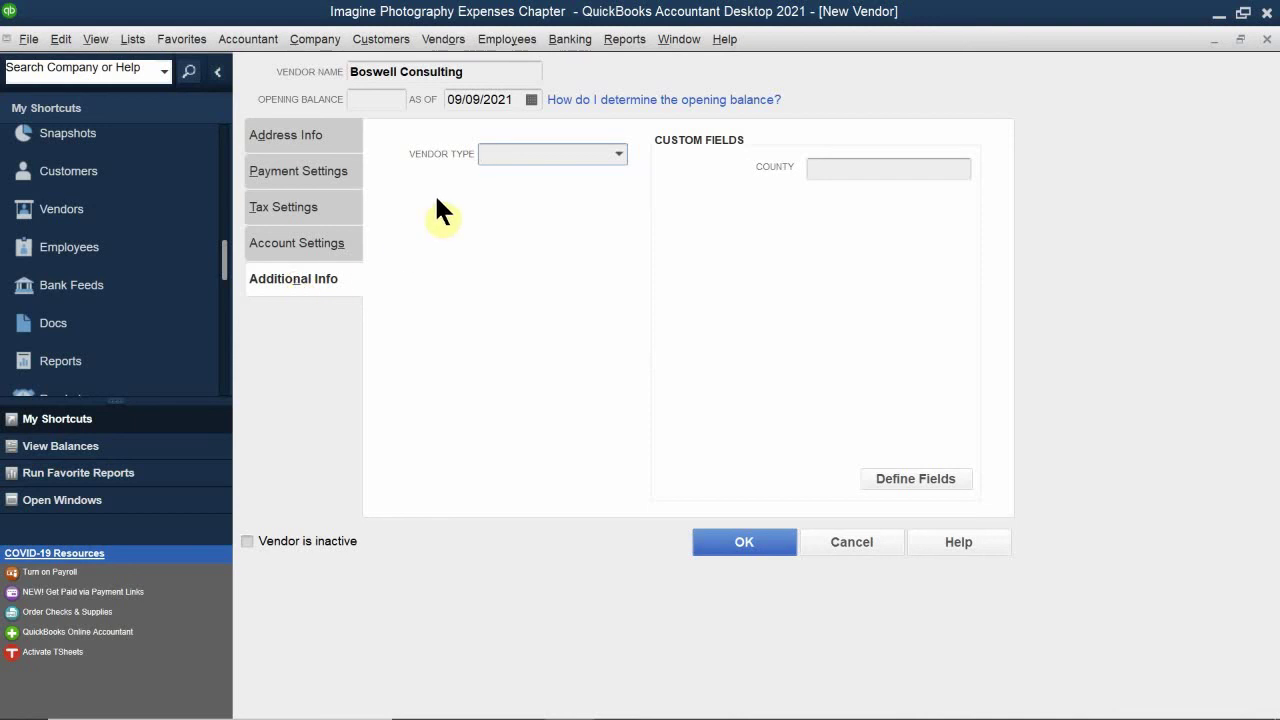
Step: Set Boswell Consulting's vendor type to Consultant and open the name custom-field definitions
click(617, 152)
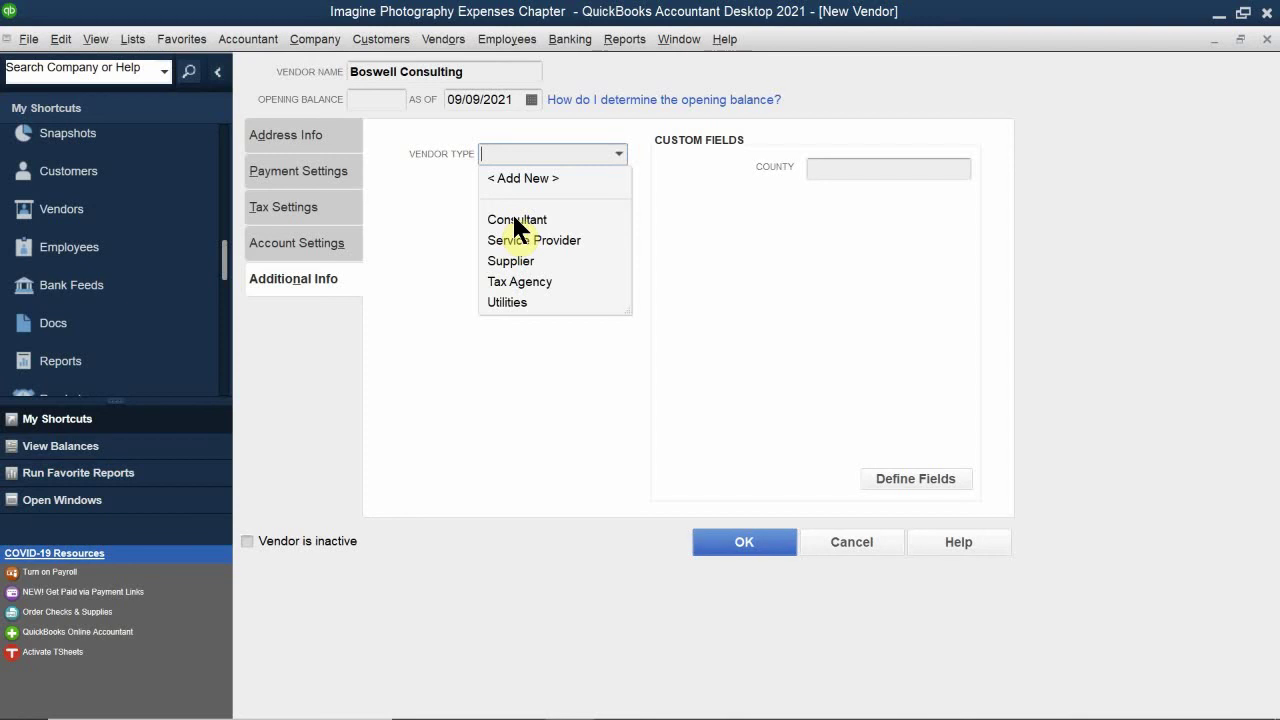
click(516, 222)
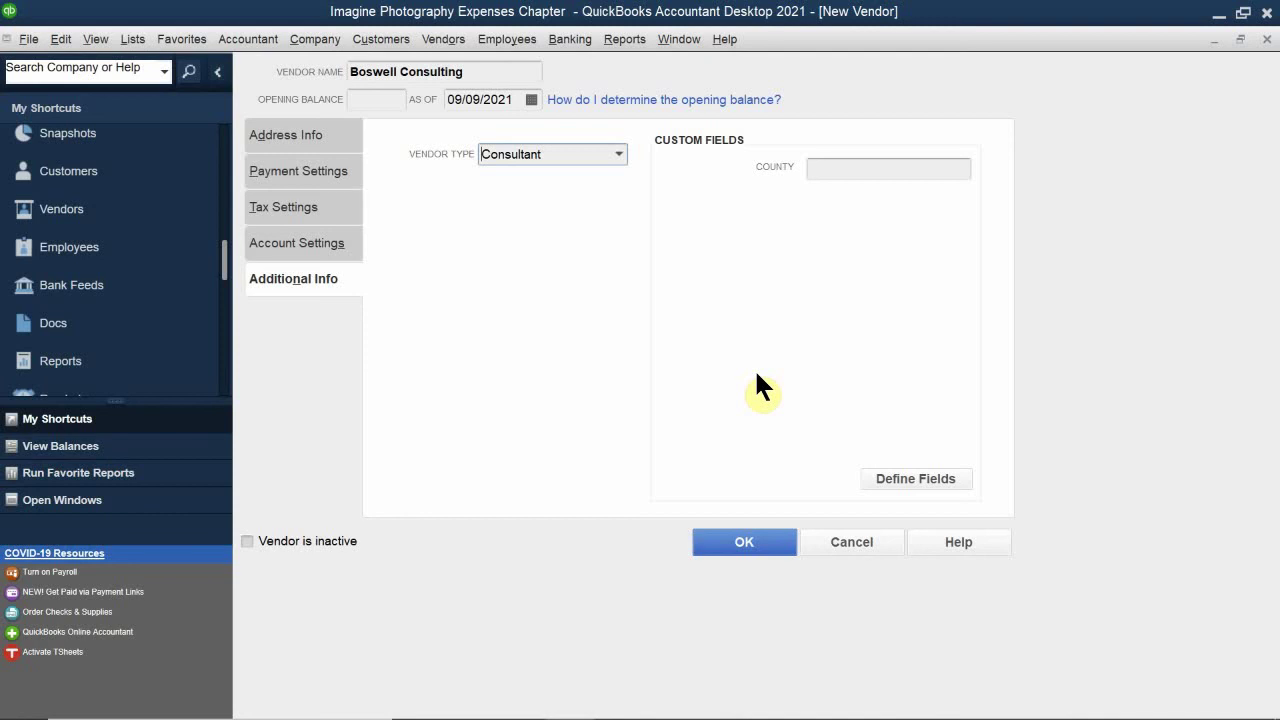
click(893, 479)
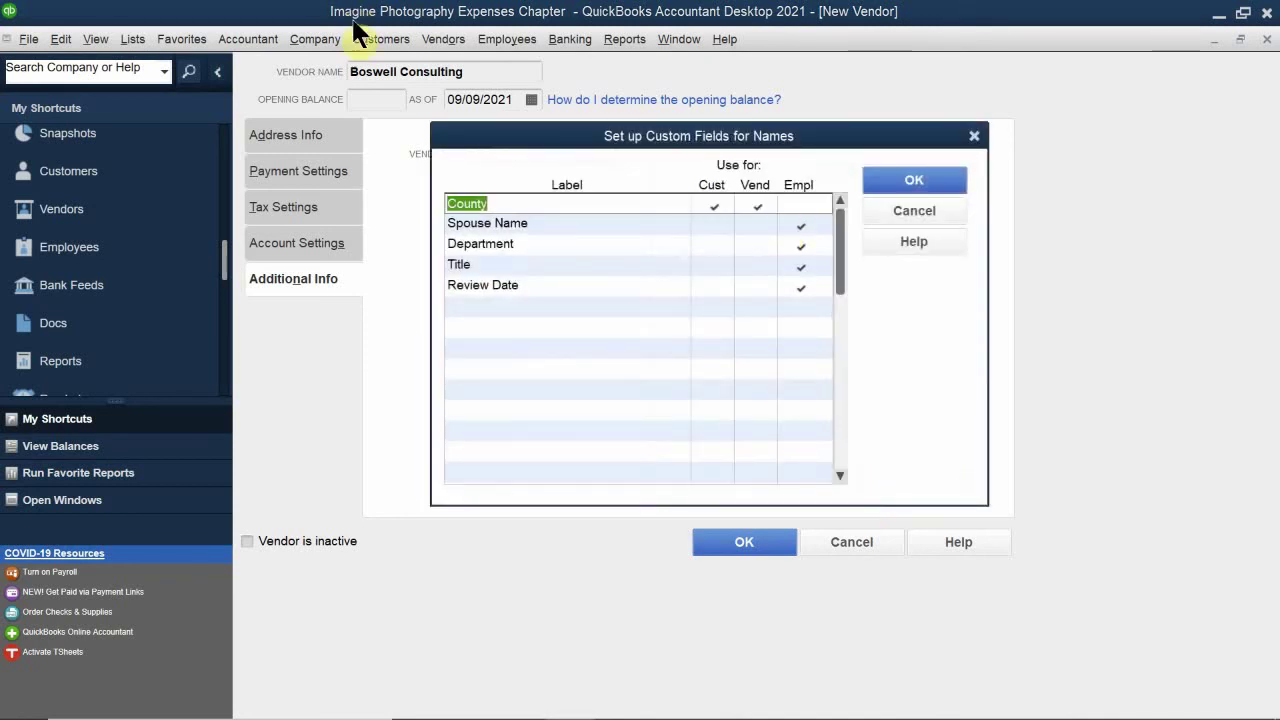
Step: Add a 'Business Establishment Date' custom field for vendors and extend Spouse Name to vendors
click(495, 314)
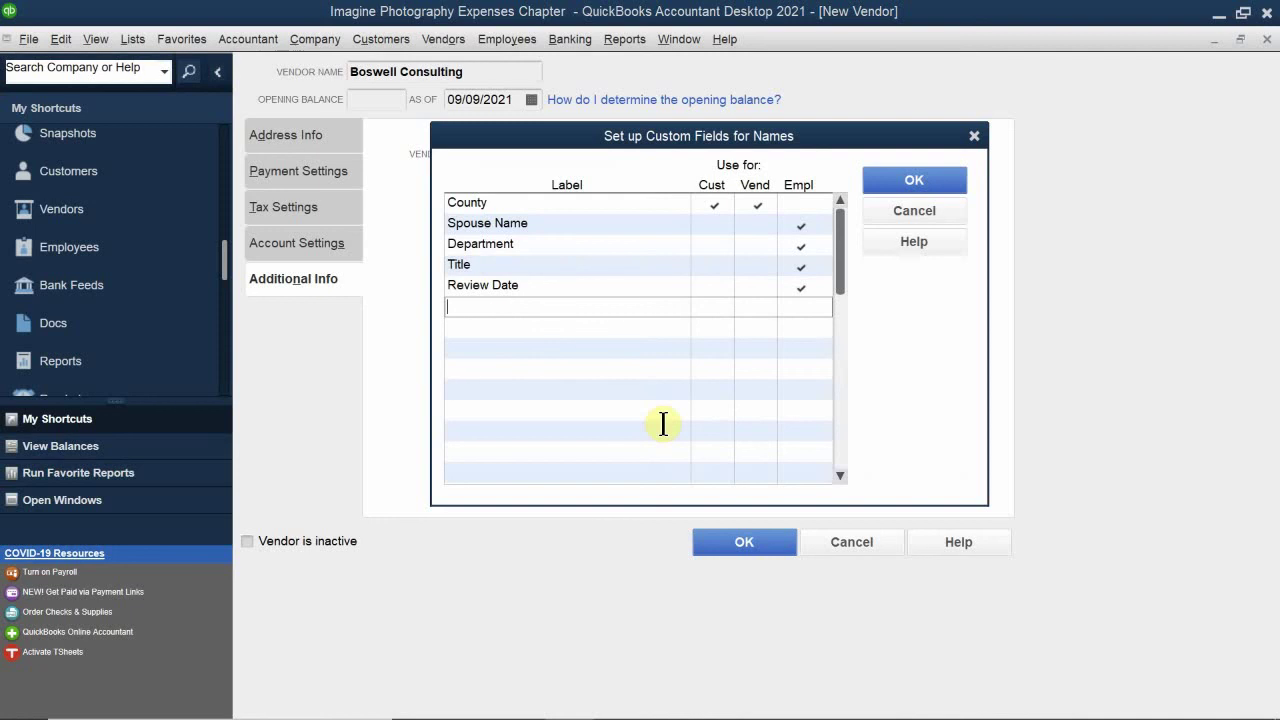
text(Business E)
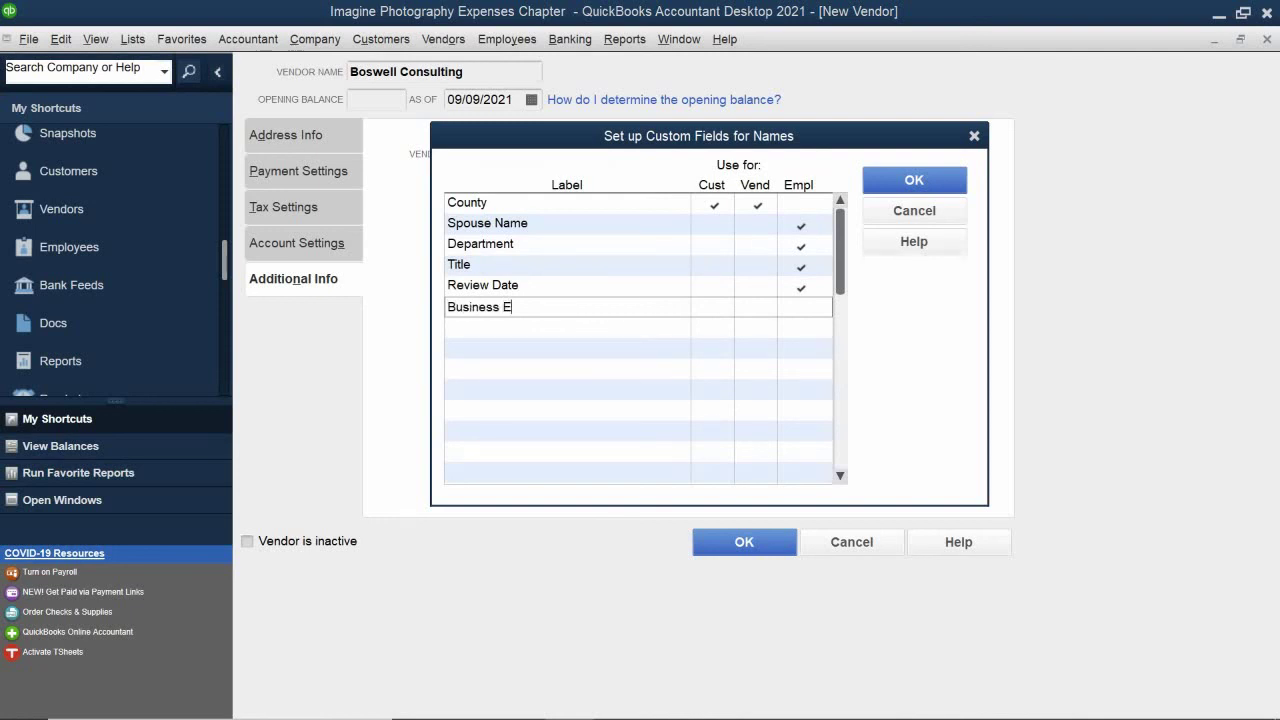
text(stablishme)
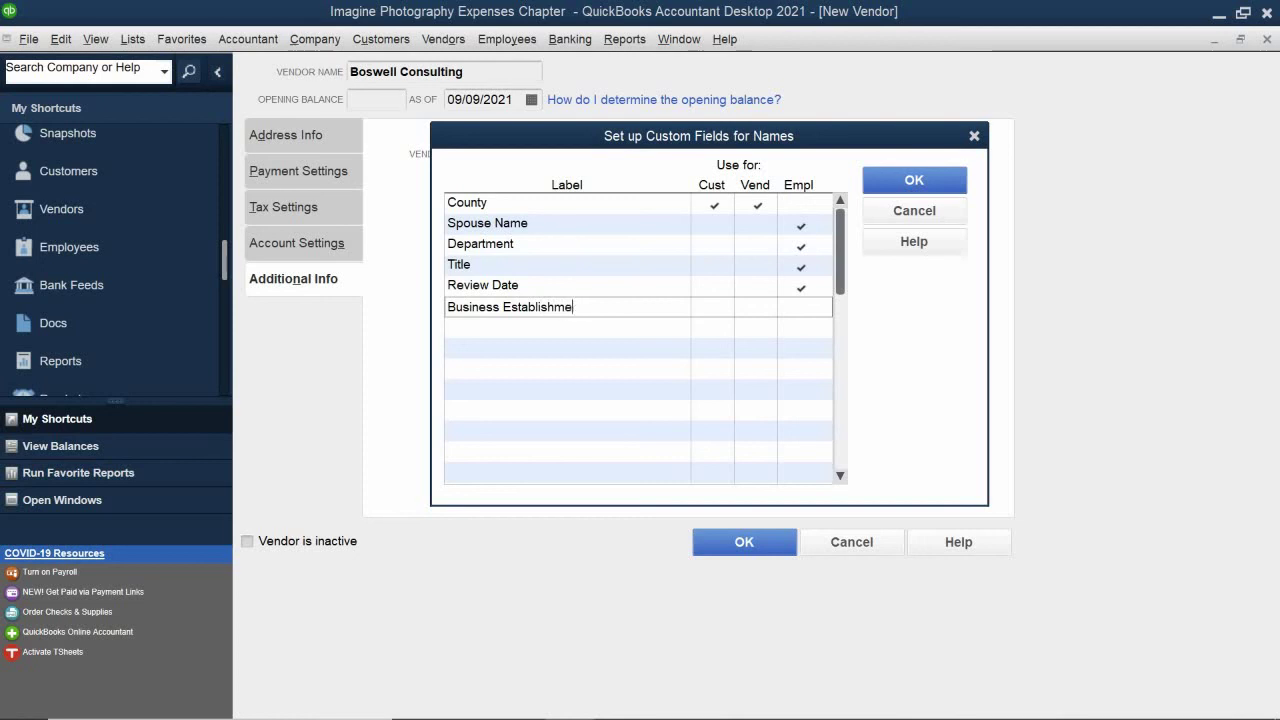
text(n)
key(BackSpace)
text(nt T)
key(BackSpace)
text(Date)
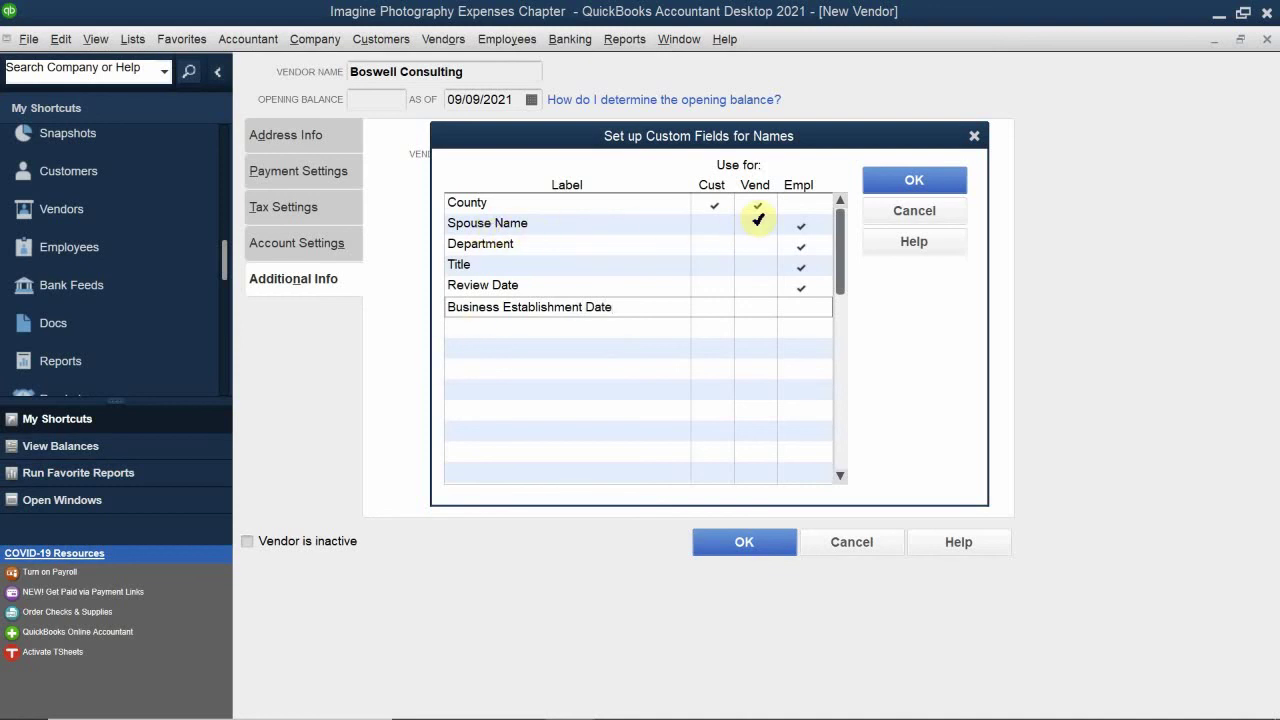
click(757, 226)
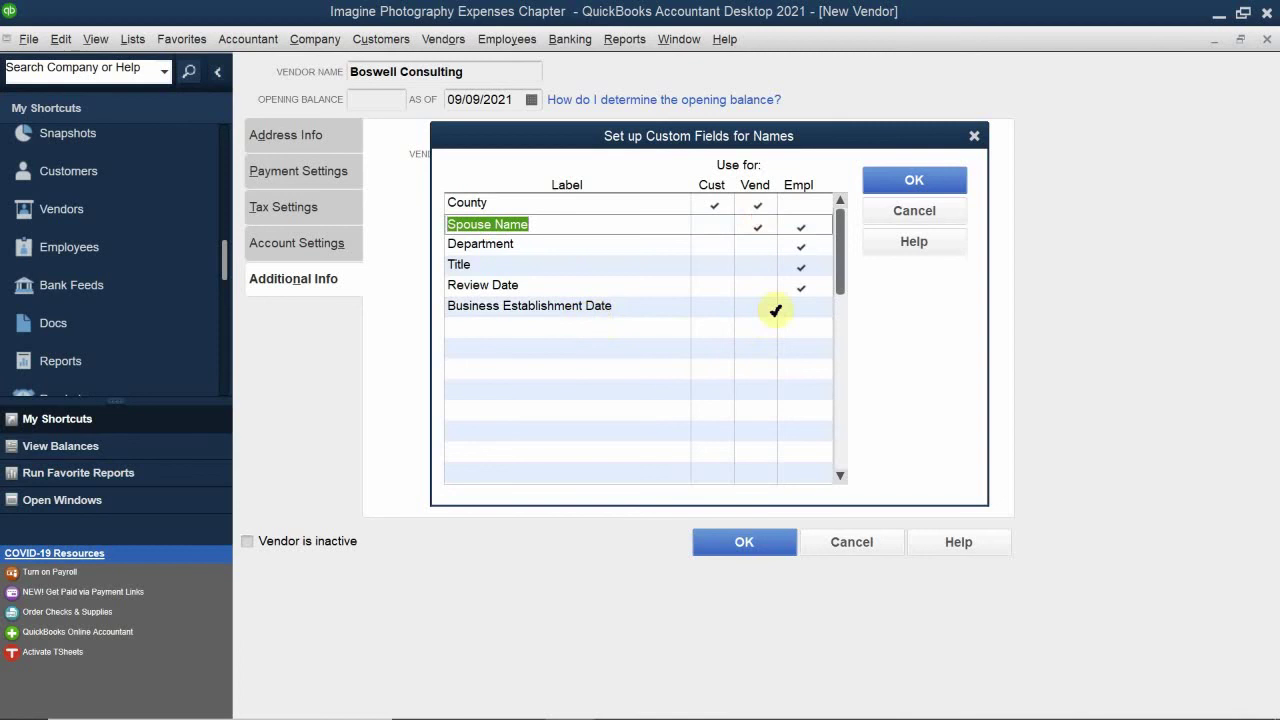
click(757, 309)
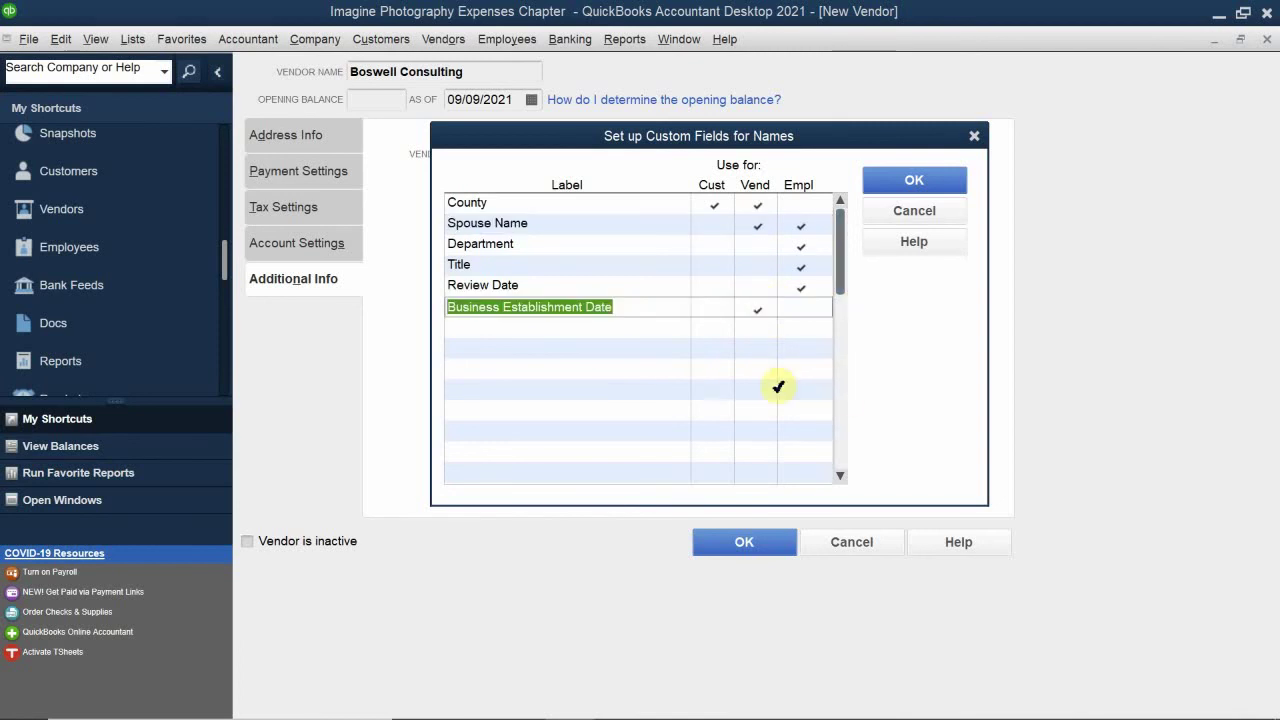
Step: Add a 'Hobbies' field for customers, vendors and employees, then save the field definitions
click(529, 326)
text(H)
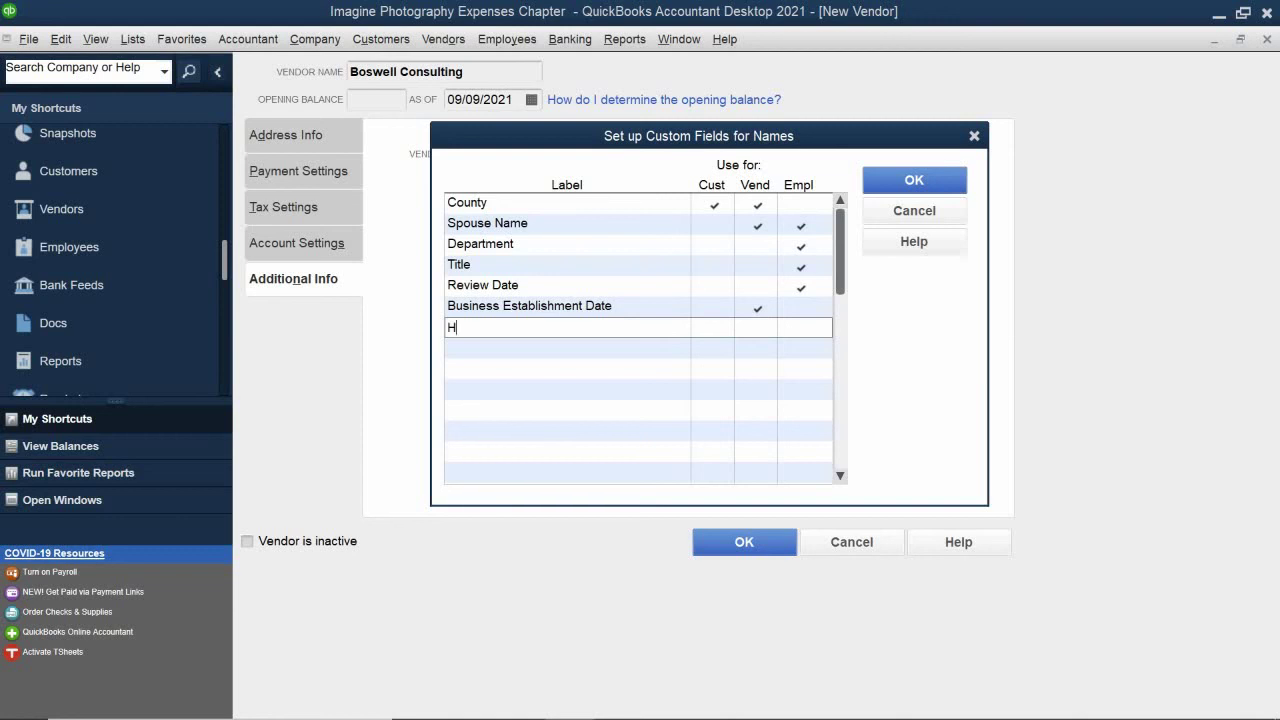
text(obbies)
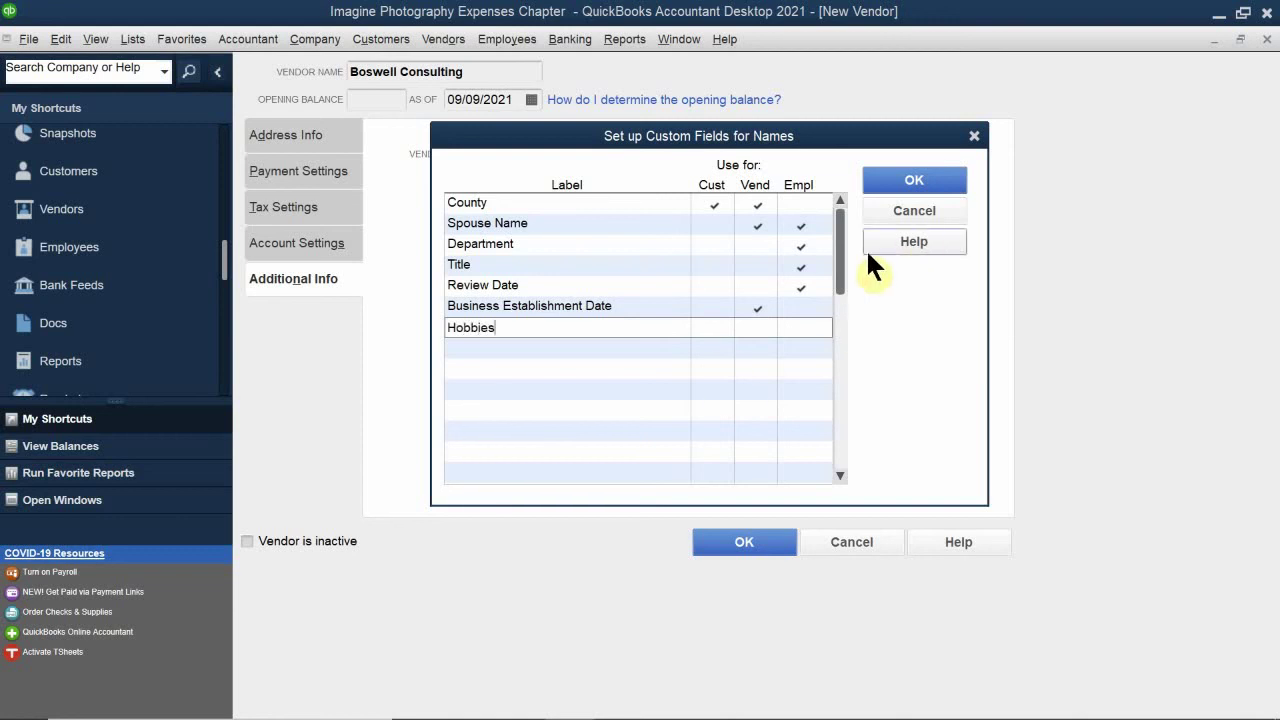
click(714, 328)
click(757, 326)
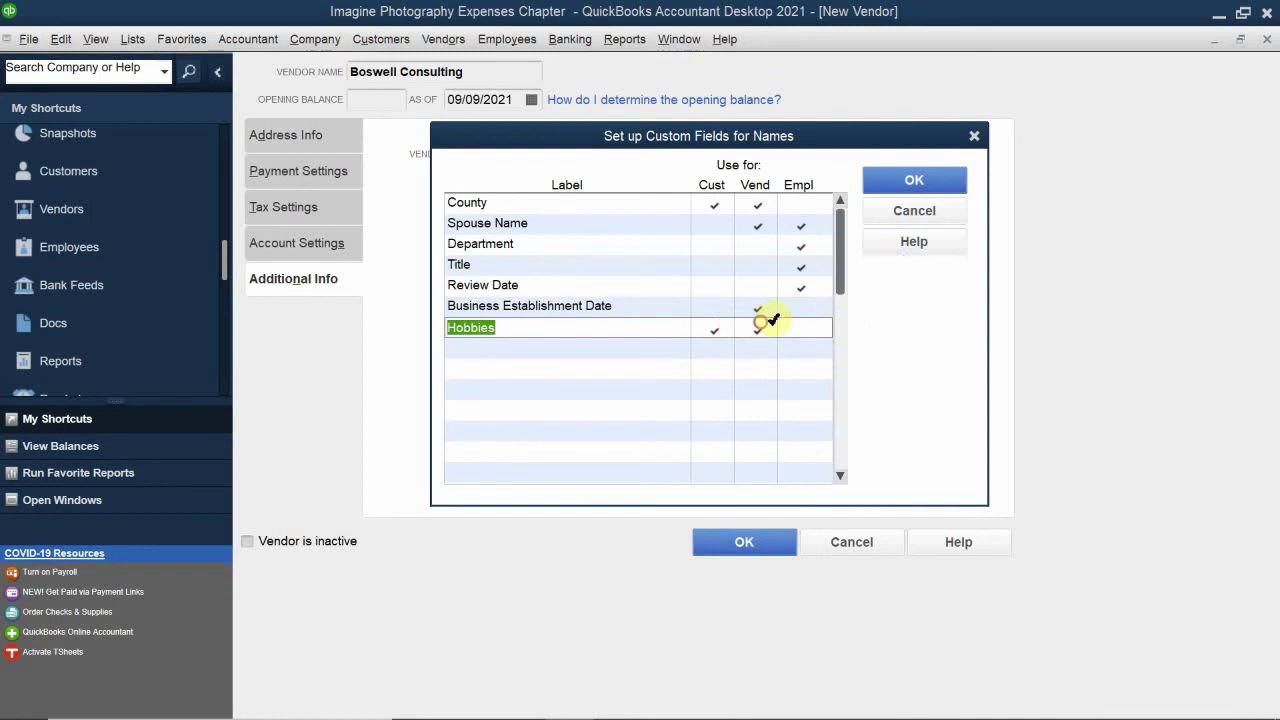
click(800, 327)
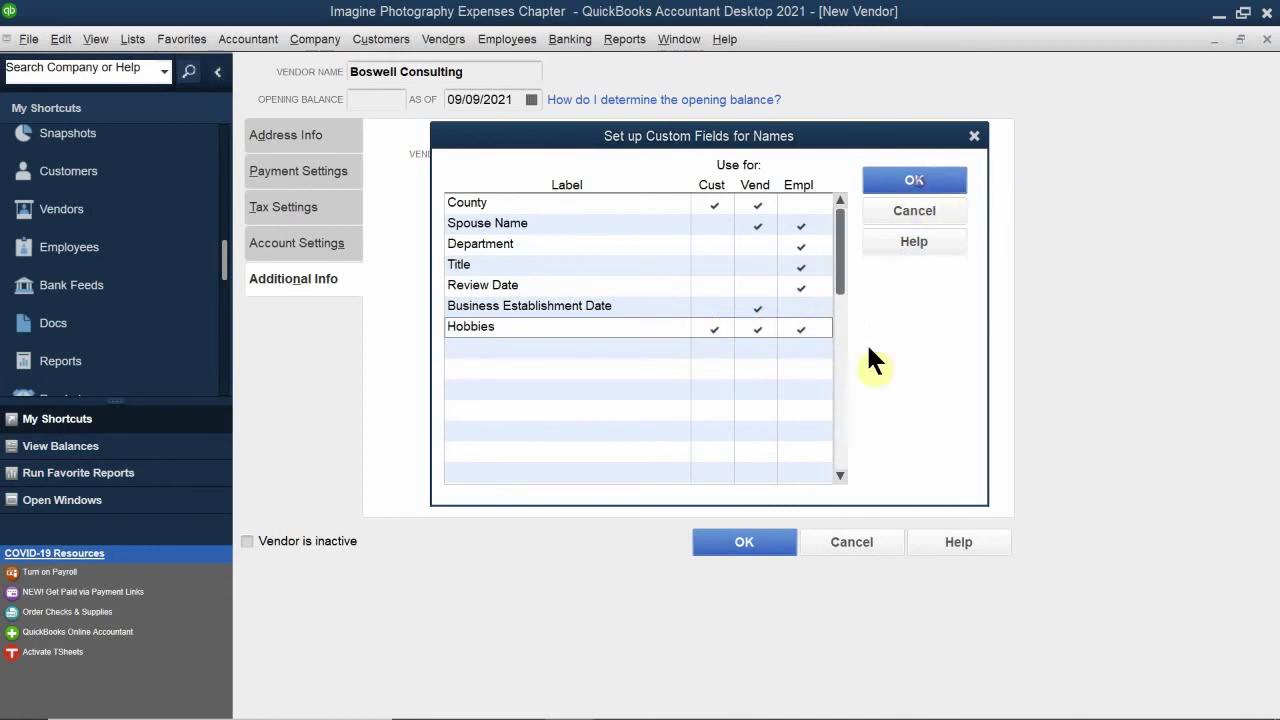
click(738, 331)
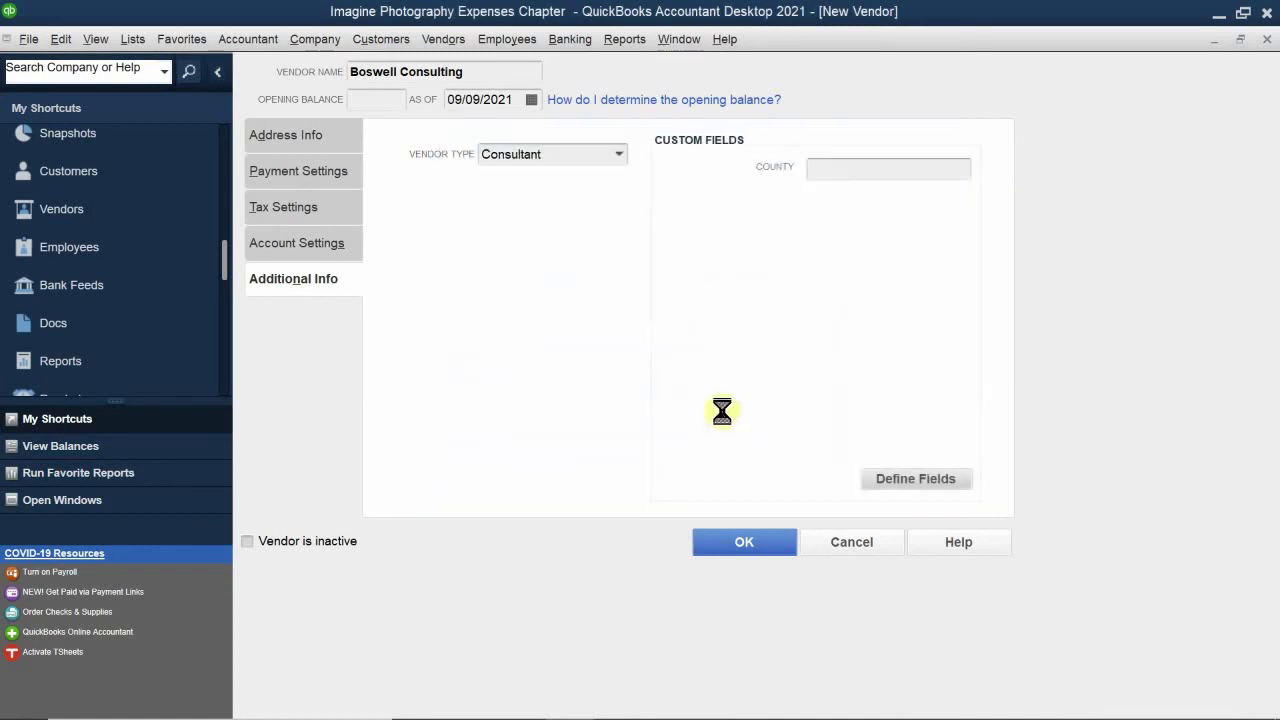
Step: Fill County with Alemida, the spouse's name, establishment date May 25th 2018, and hobby Fishing
click(853, 171)
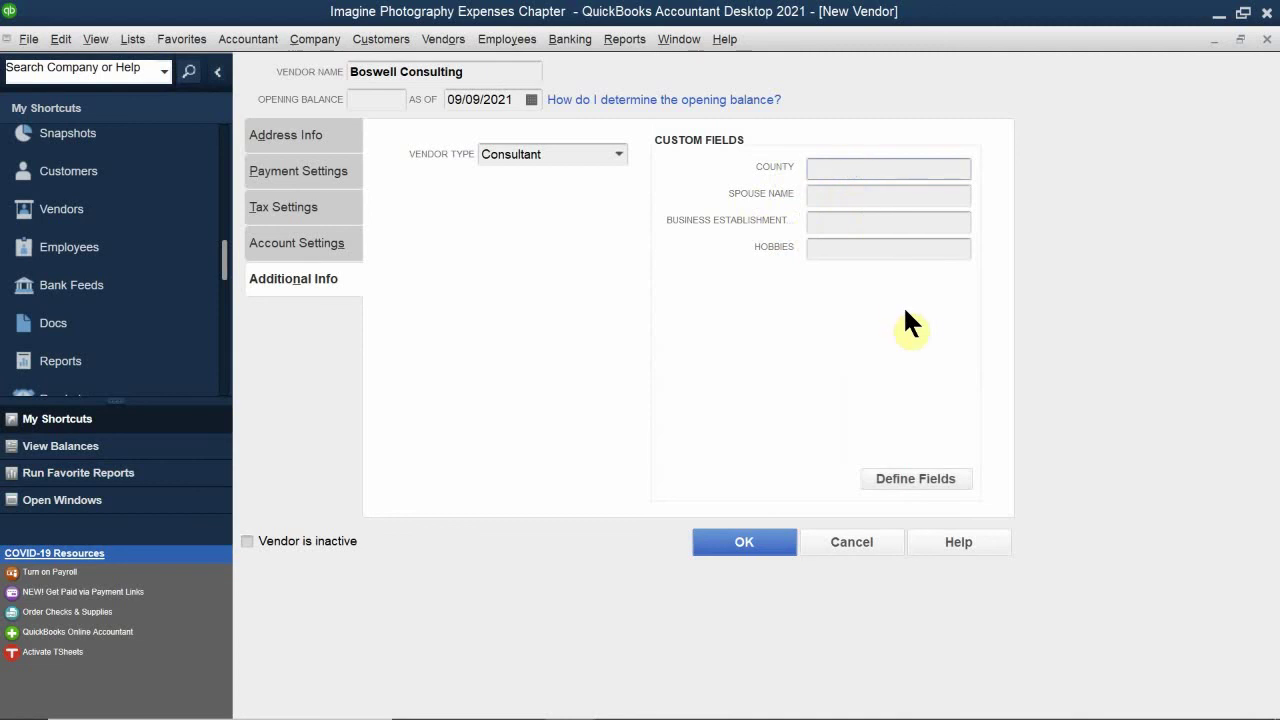
text(Ak)
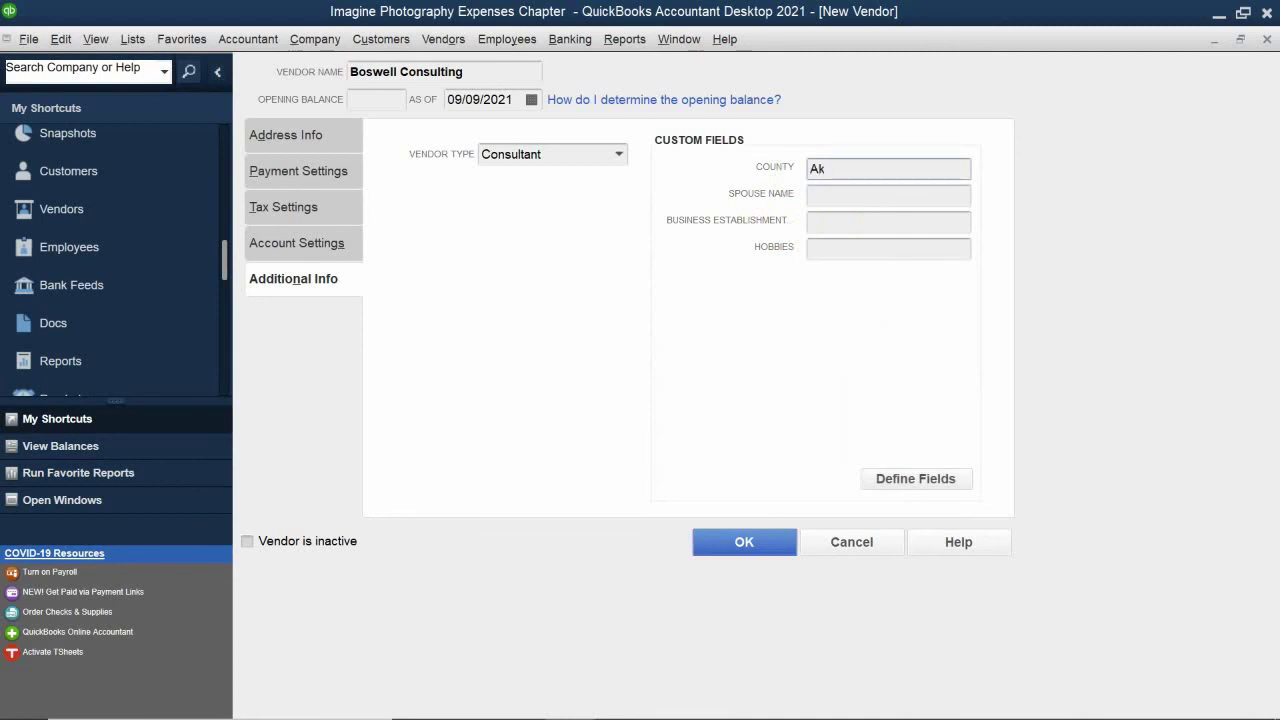
key(BackSpace)
text(lemida)
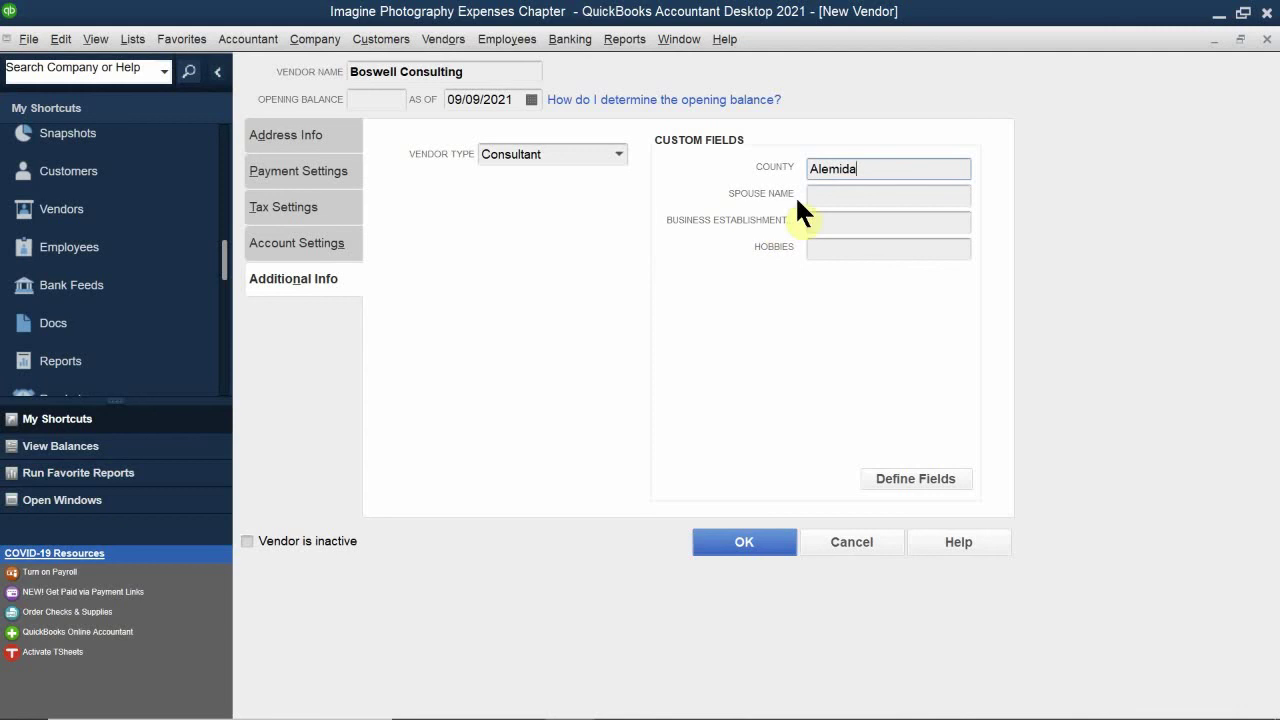
click(826, 195)
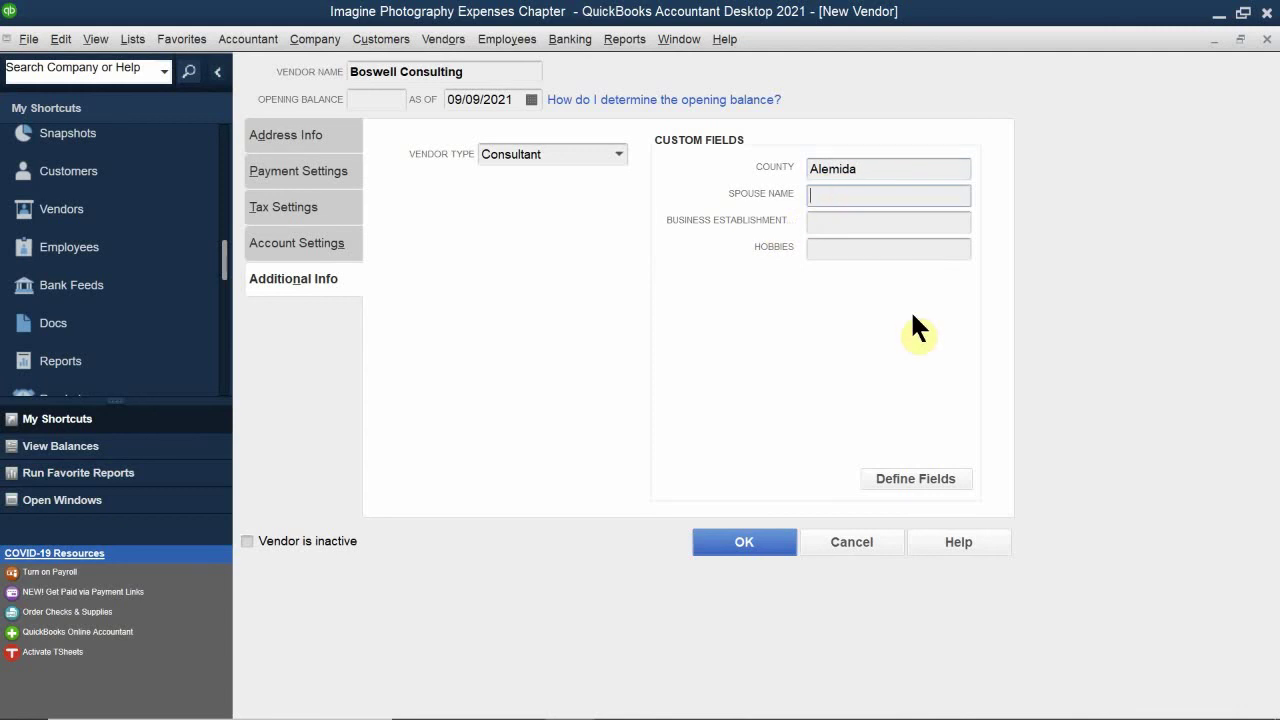
text(L)
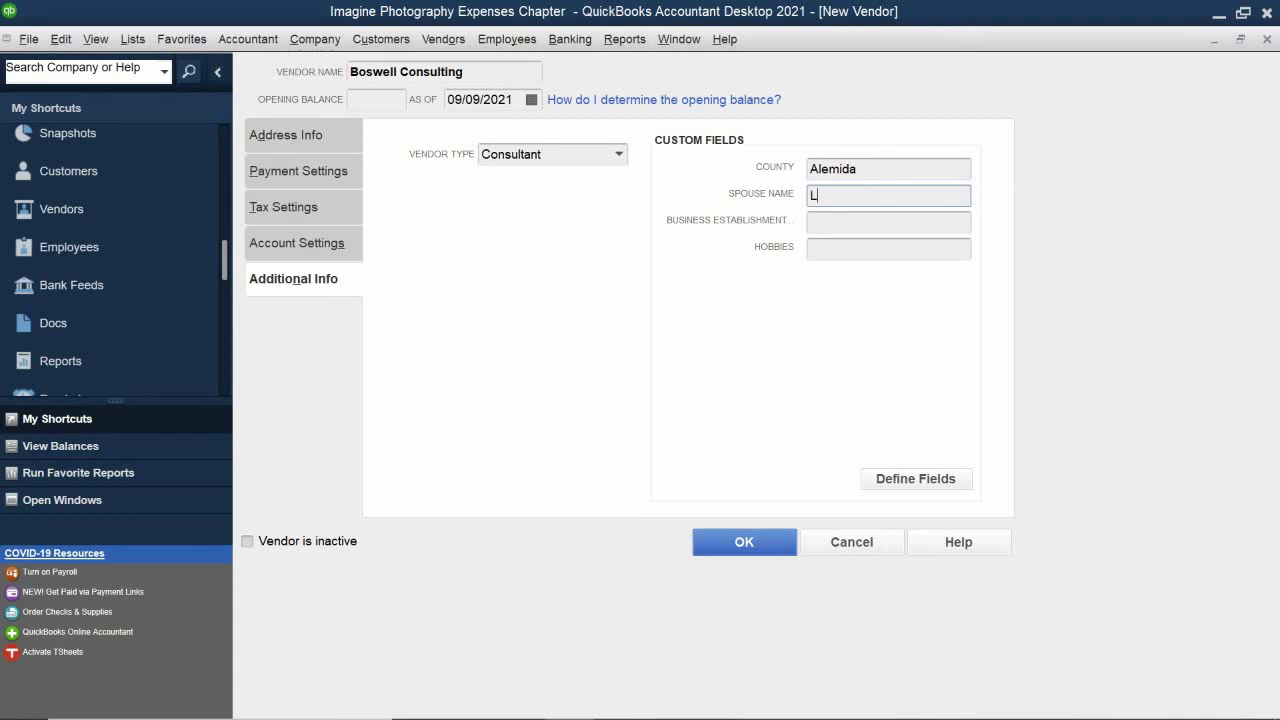
text(inda)
click(849, 222)
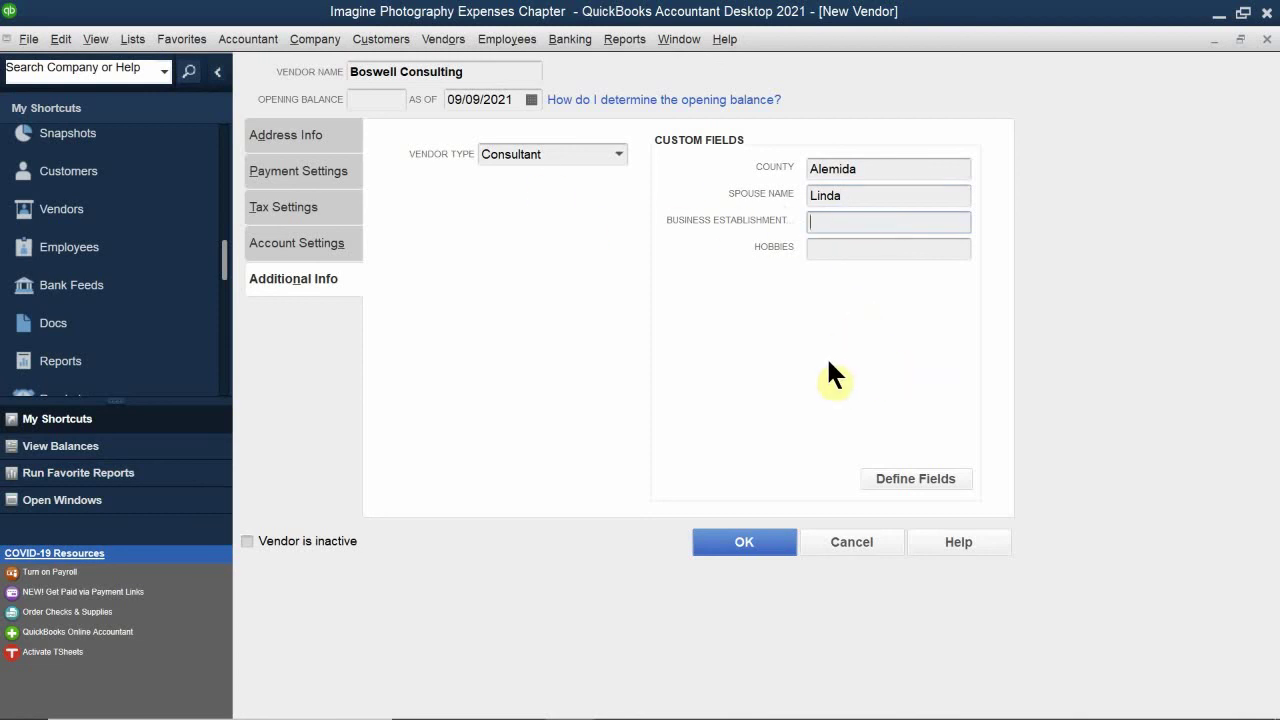
text(Ma)
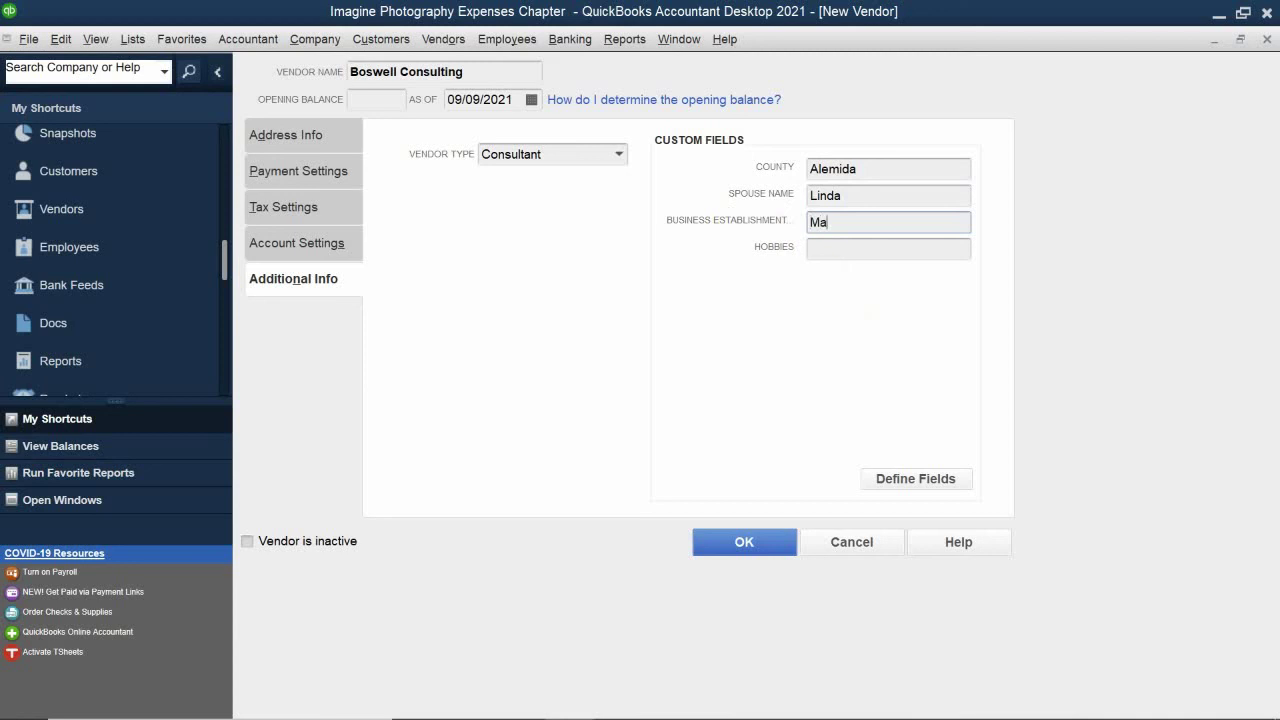
text(y 25th 2018)
click(845, 250)
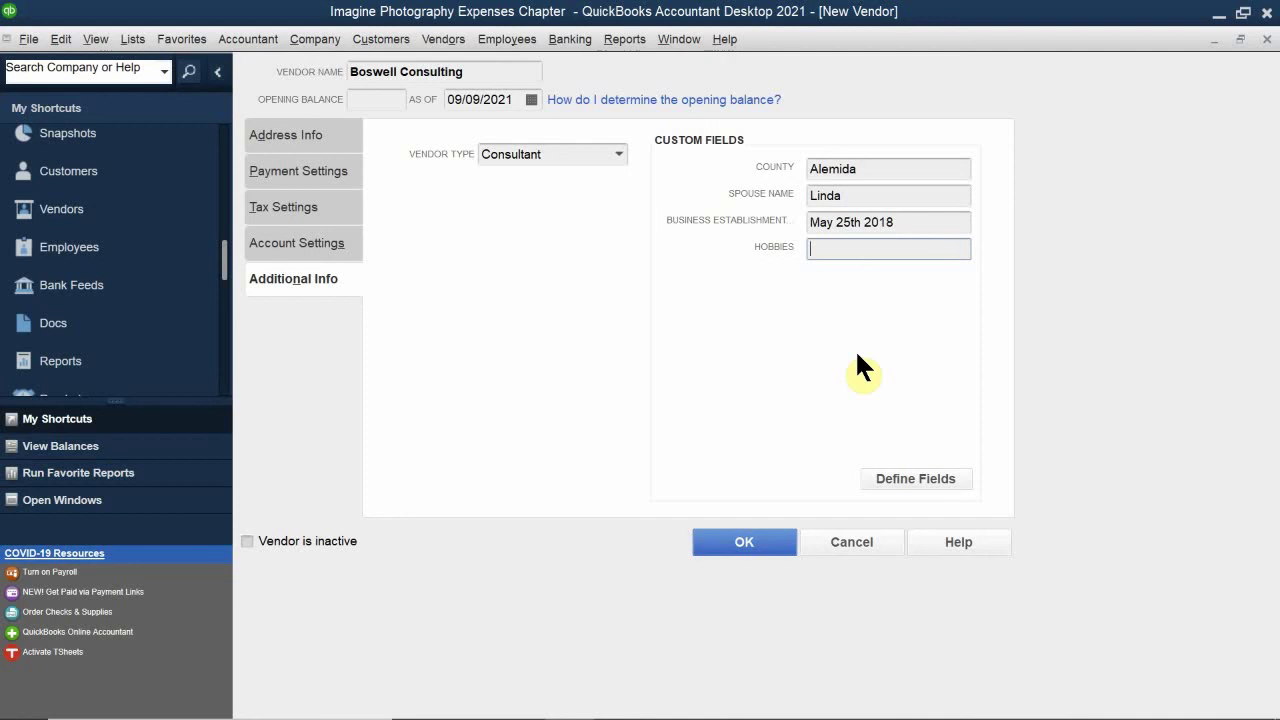
text(Fis)
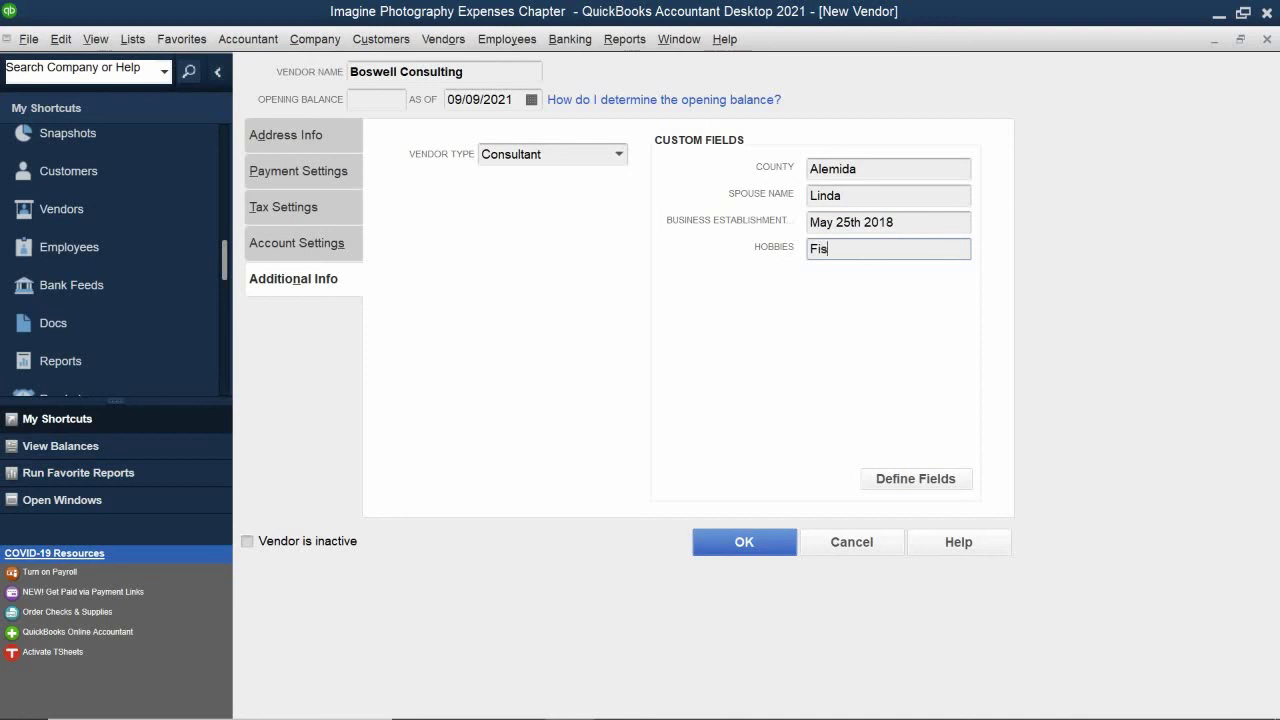
text(hing)
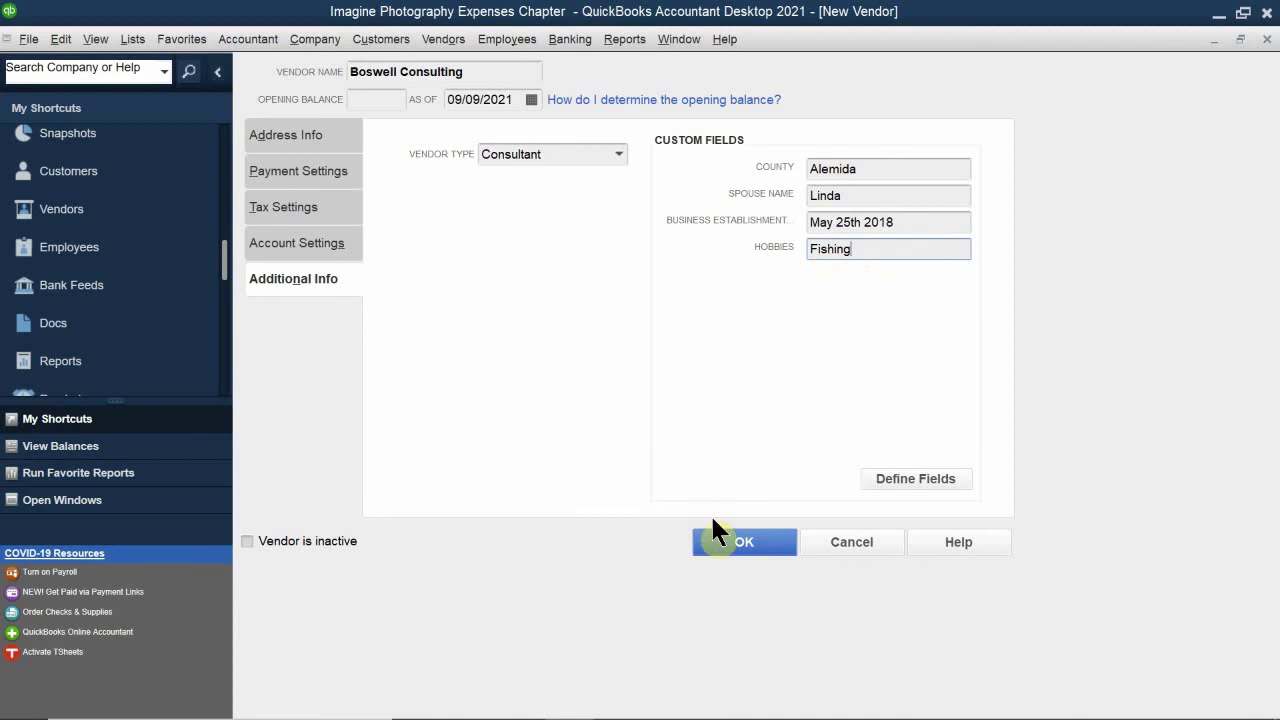
Step: Save Boswell Consulting as a new vendor and reopen its record in Edit Vendor
click(738, 540)
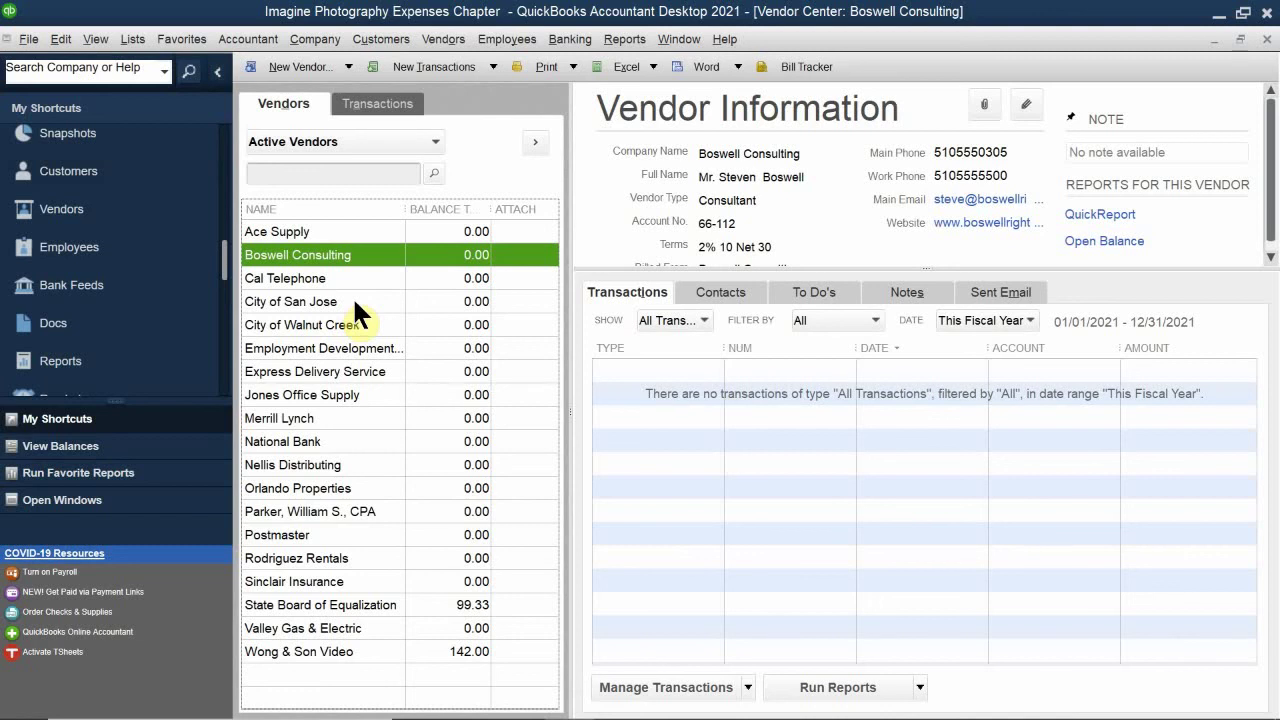
right_click(339, 253)
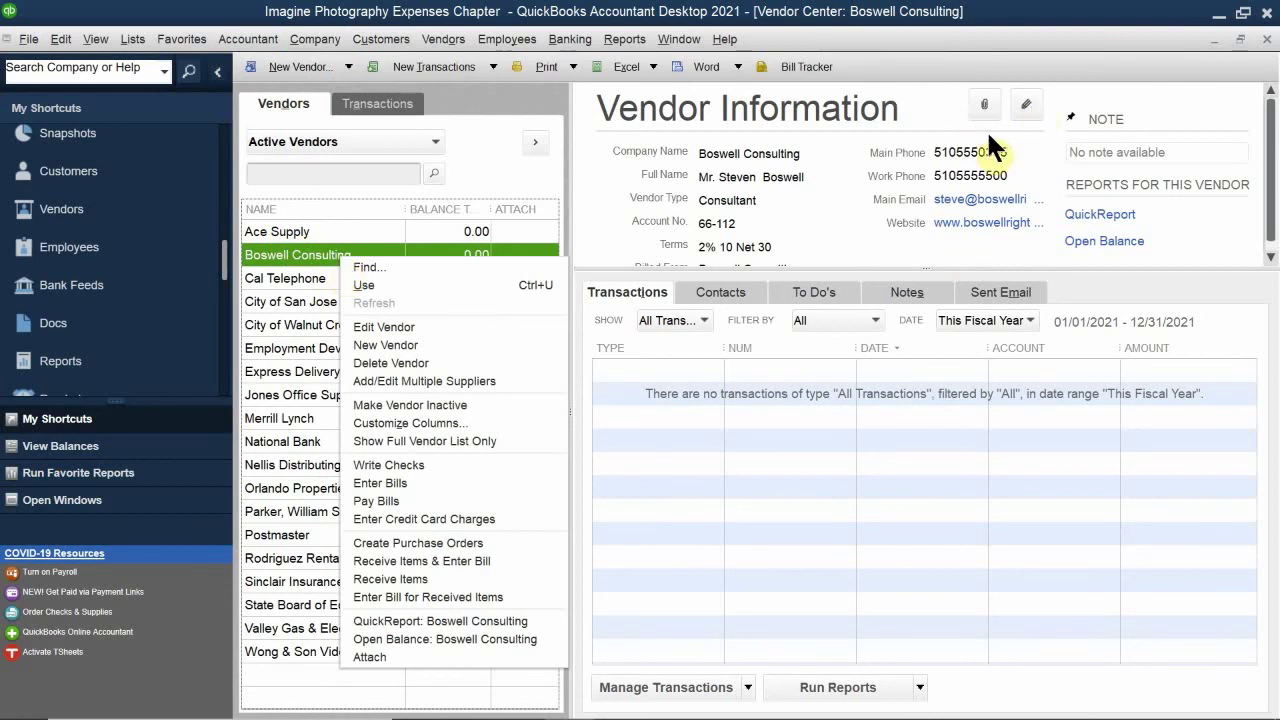
click(296, 255)
double_click(296, 255)
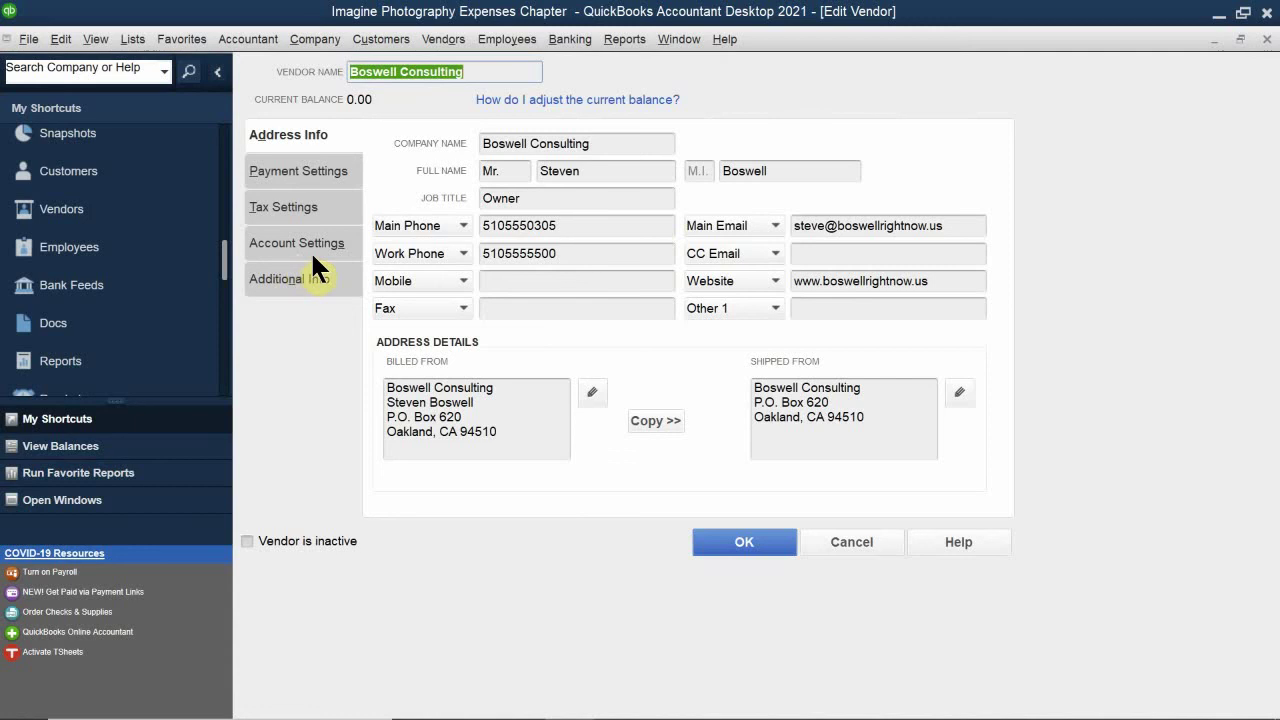
Step: Close the Edit Vendor window, leaving Boswell Consulting's details in the Vendor Center
click(1266, 40)
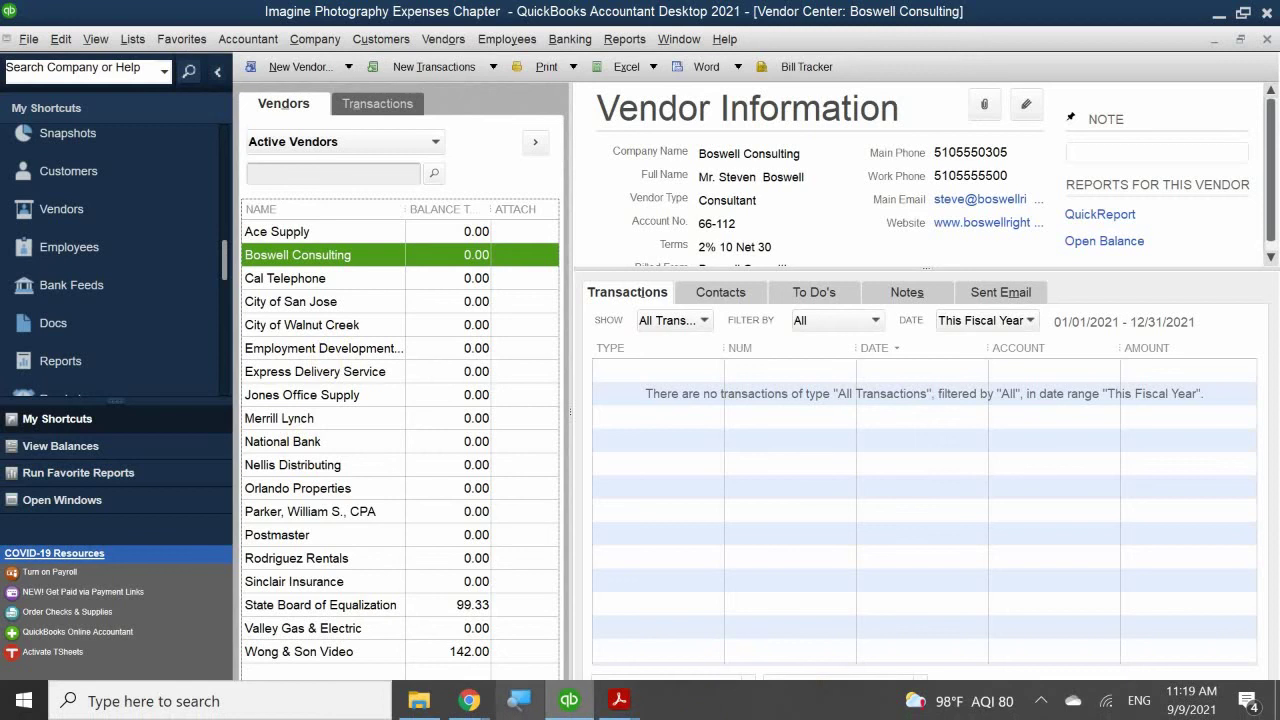
Step: Bring up QB 2021 CH 4.pdf and scroll to Activating Class Tracking after Step 20
click(619, 700)
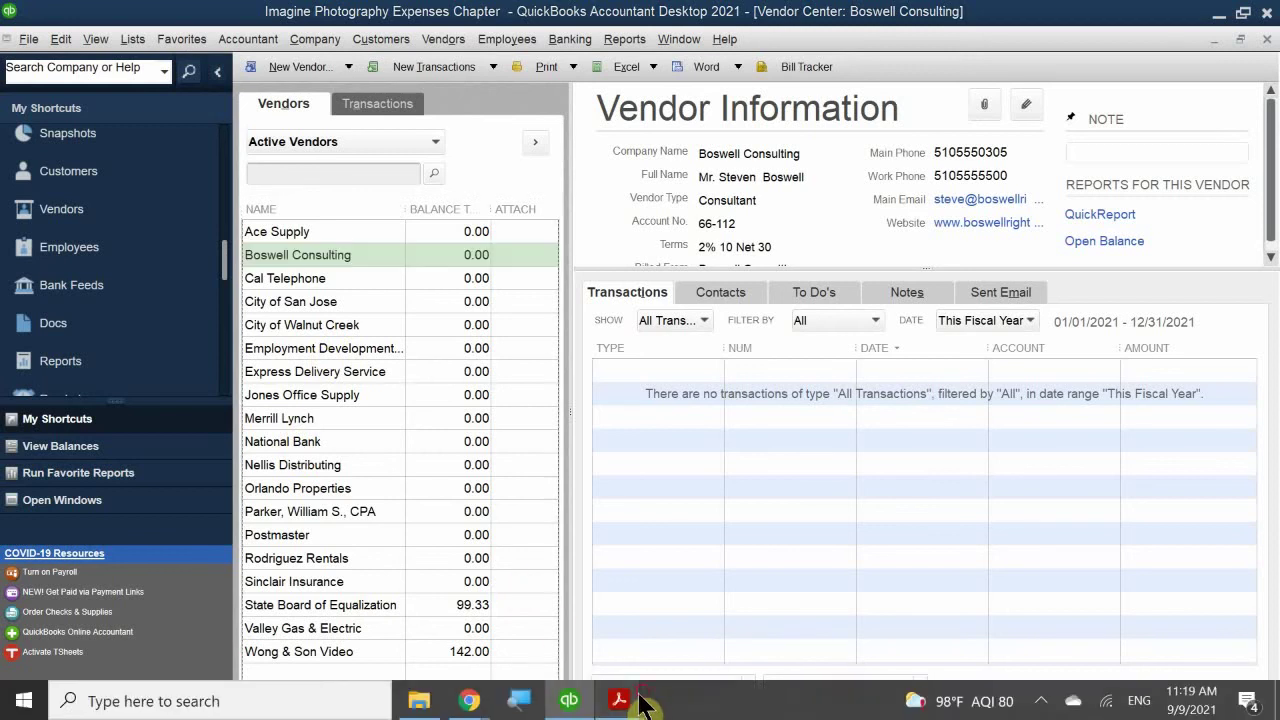
click(656, 620)
scroll(620, 423, down, 10)
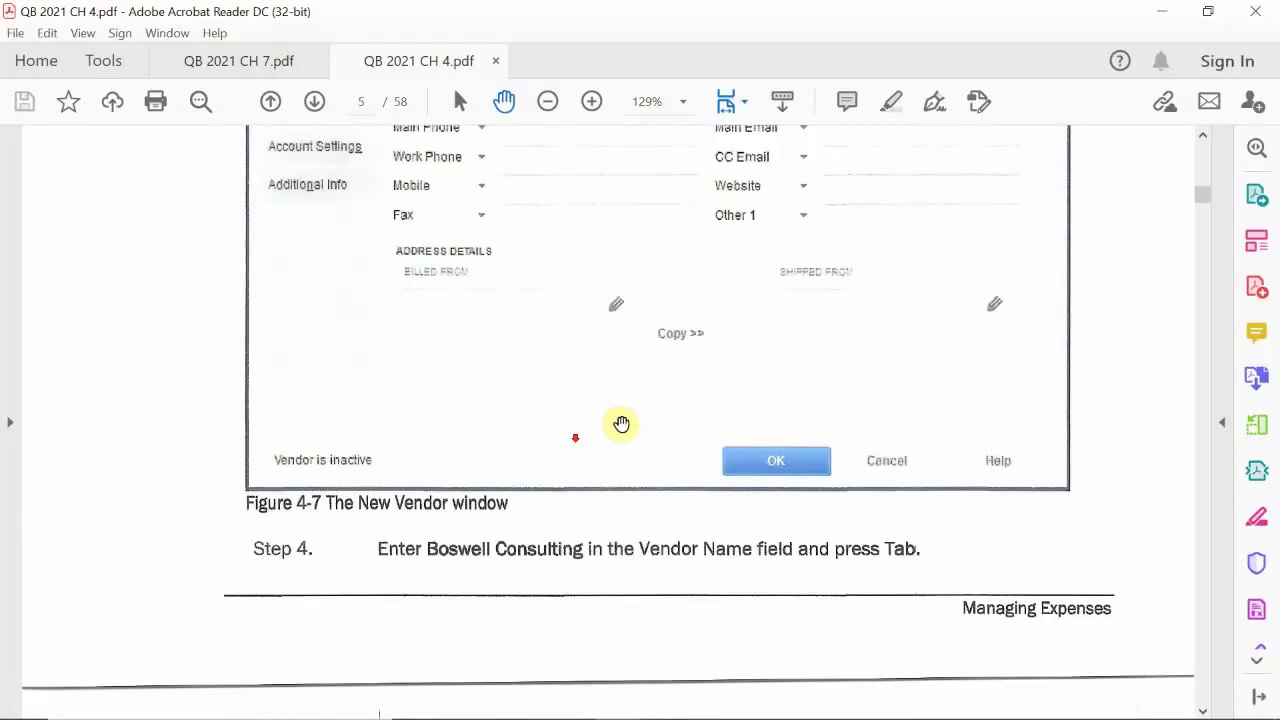
scroll(621, 424, down, 10)
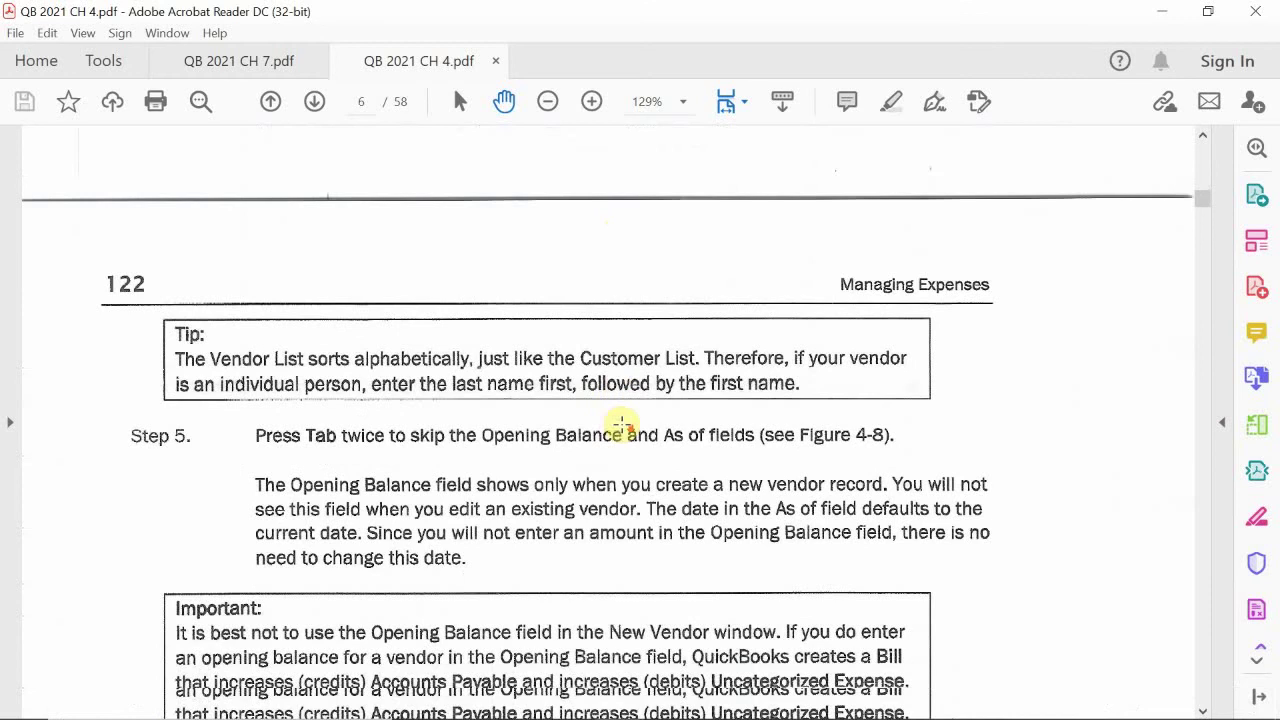
scroll(622, 424, down, 10)
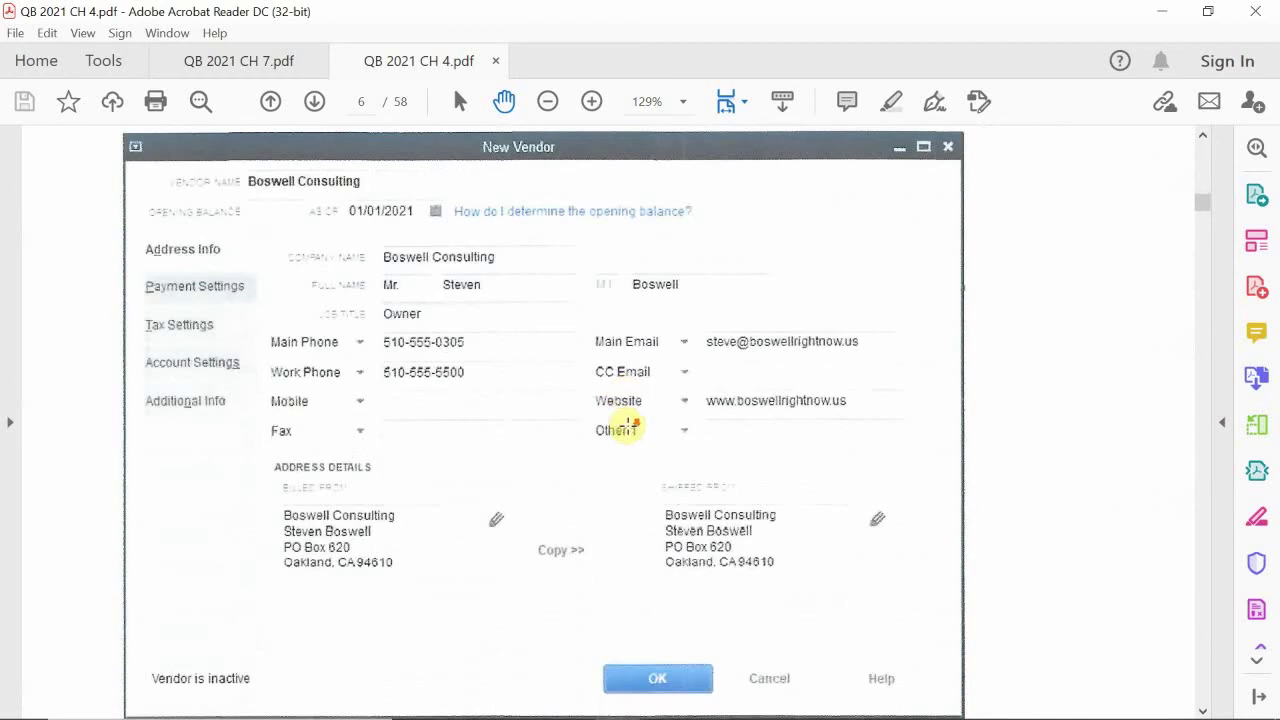
scroll(628, 425, down, 10)
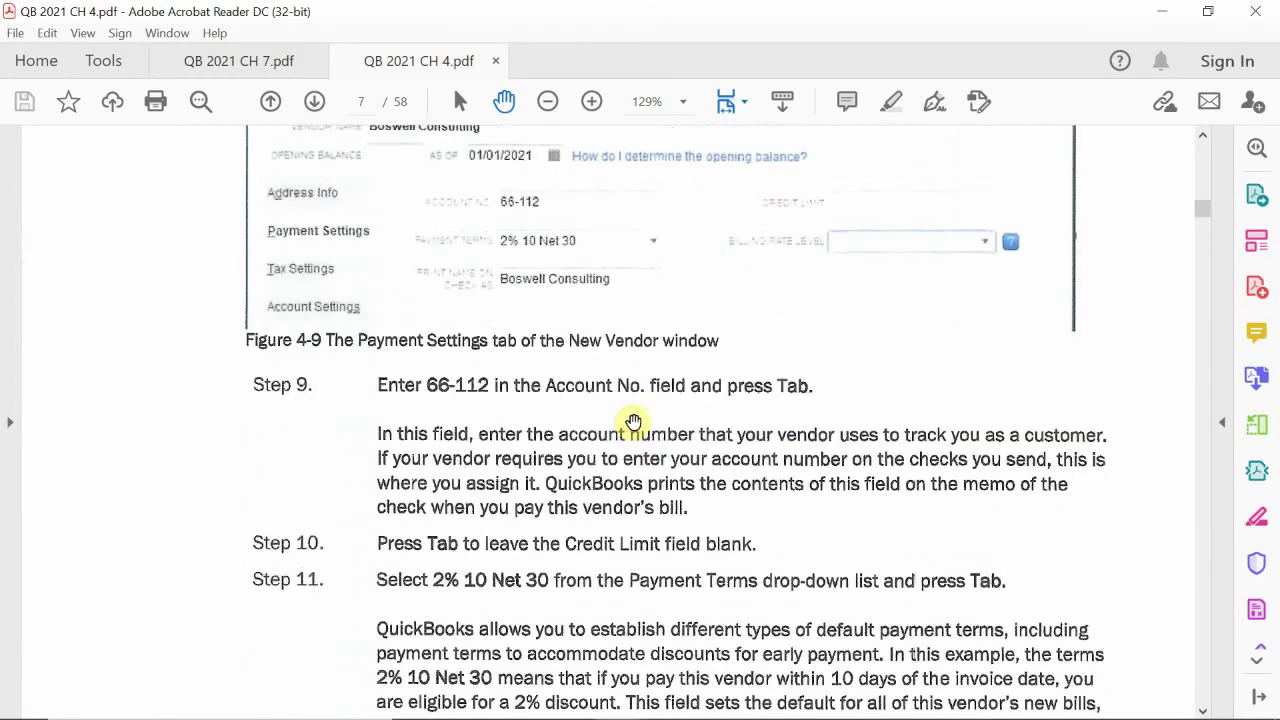
scroll(634, 422, down, 10)
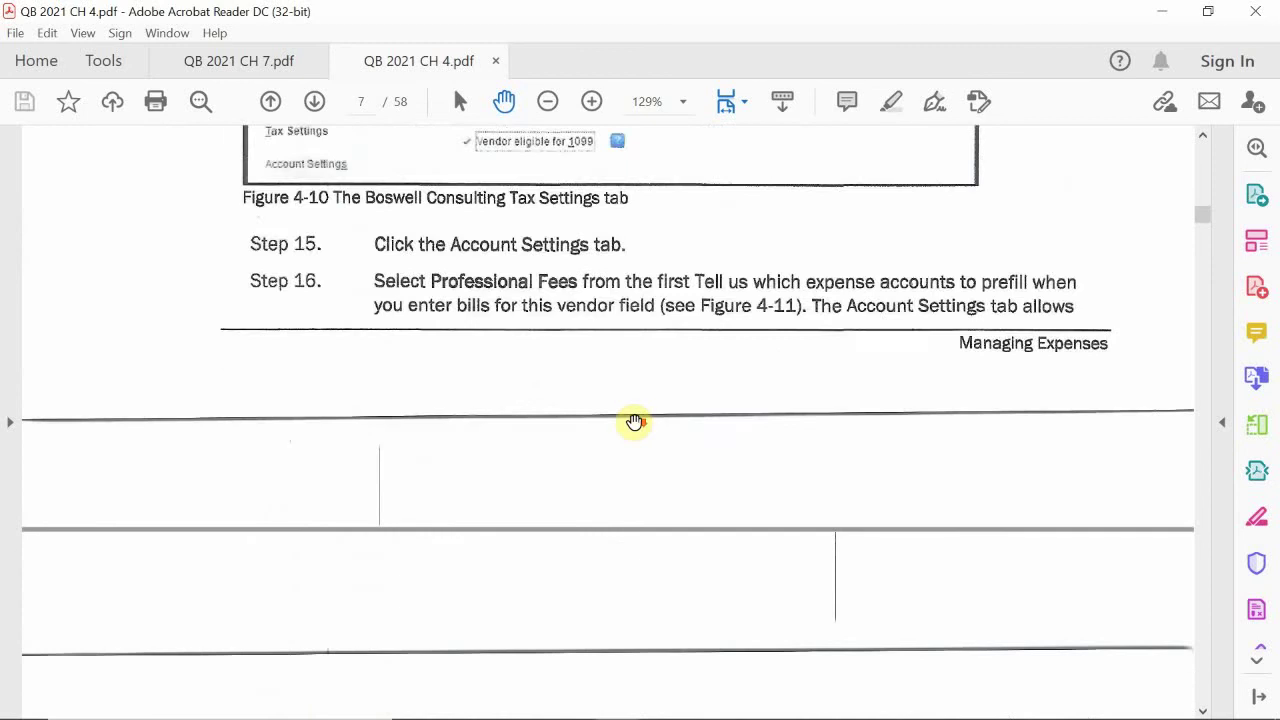
scroll(634, 422, down, 10)
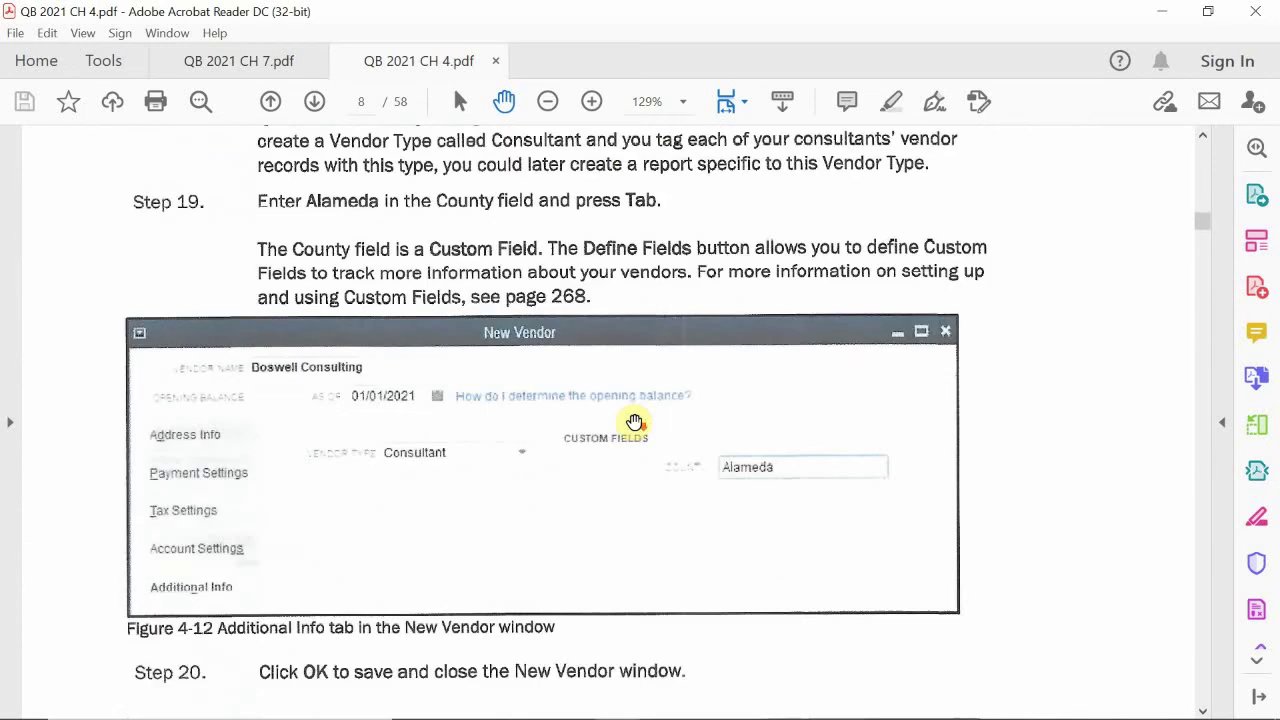
scroll(634, 422, up, 2)
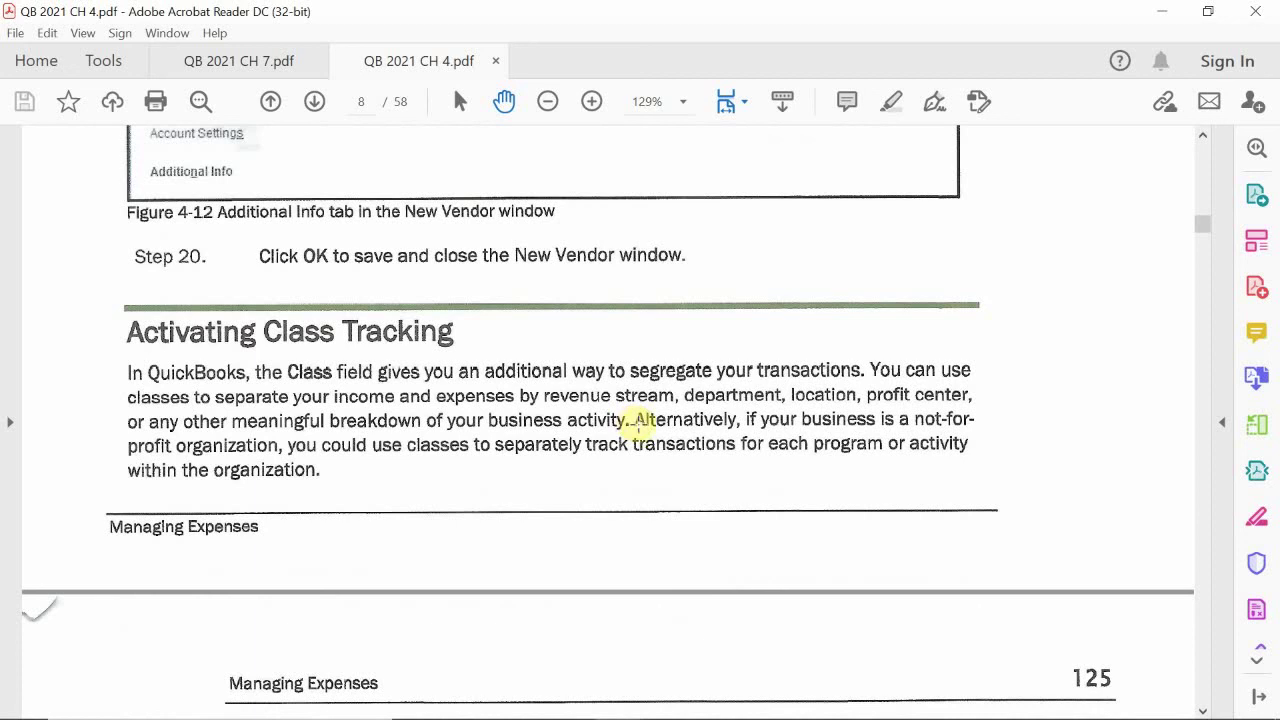
Step: Read the Activating Class Tracking instructions in the PDF, then return to QuickBooks
scroll(638, 422, down, 20)
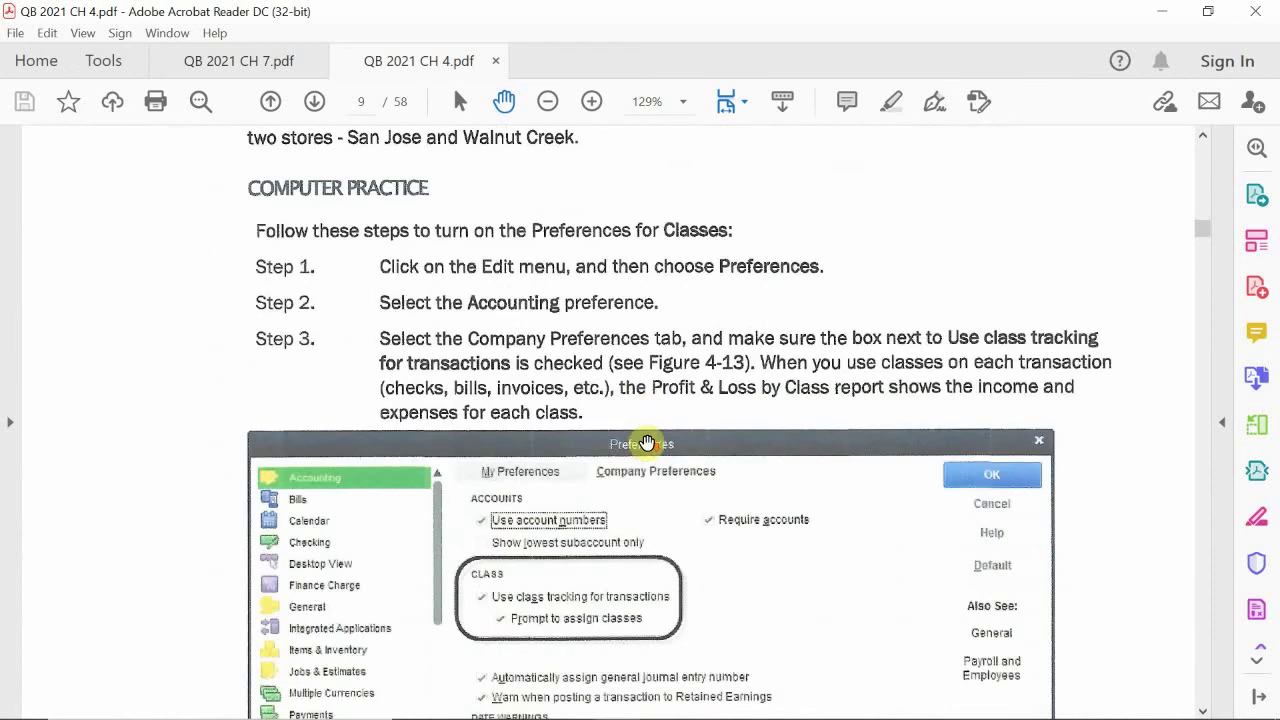
scroll(645, 442, down, 20)
scroll(645, 440, up, 17)
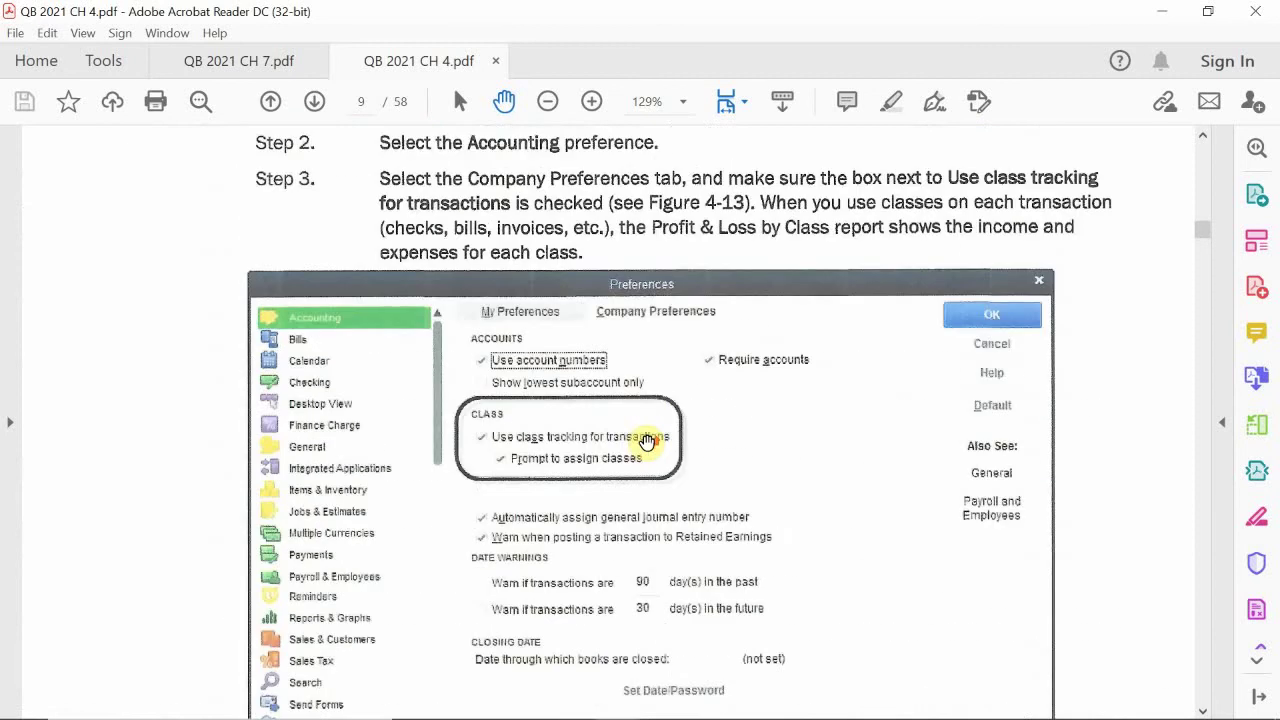
scroll(647, 441, up, 20)
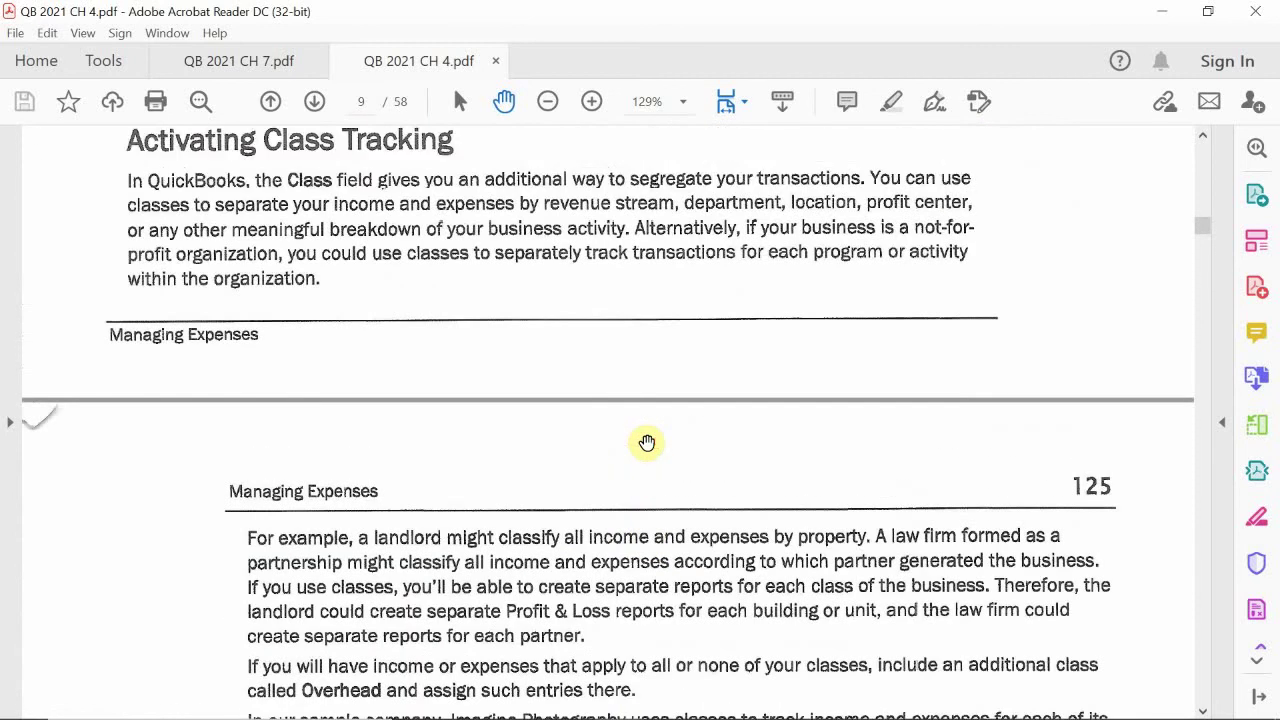
scroll(647, 442, up, 4)
scroll(647, 442, down, 1)
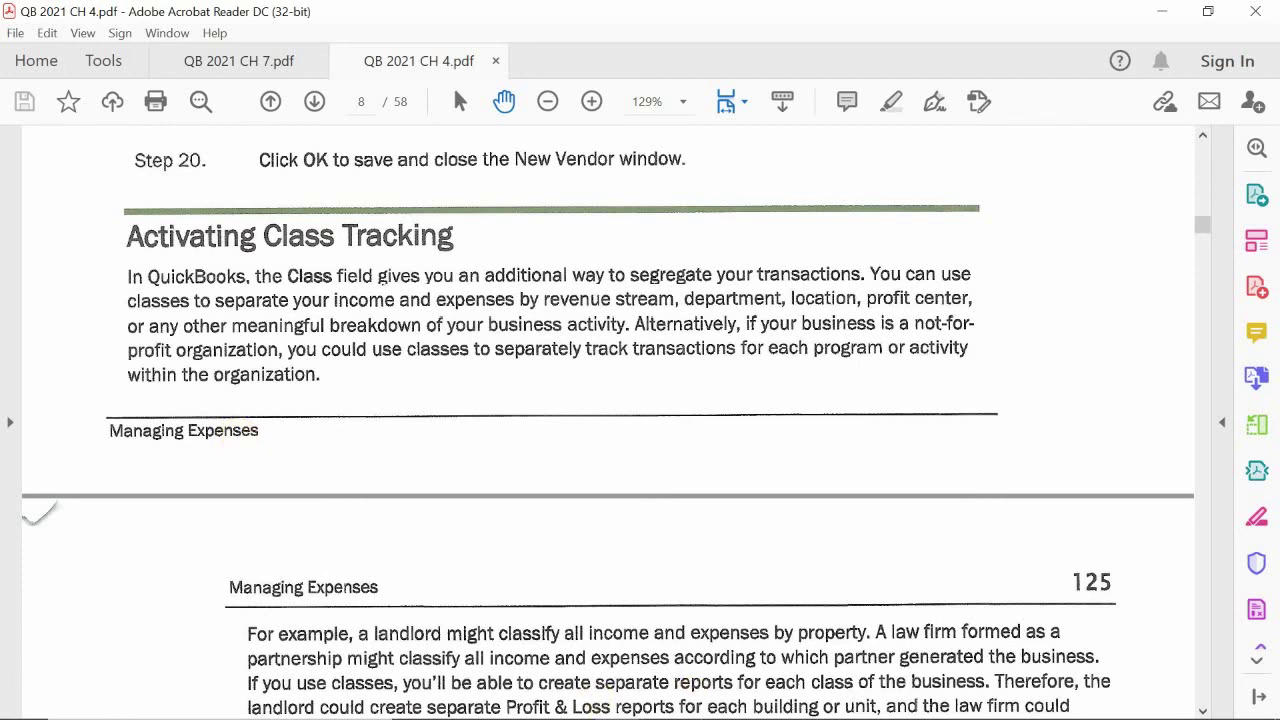
mouse_move(700, 716)
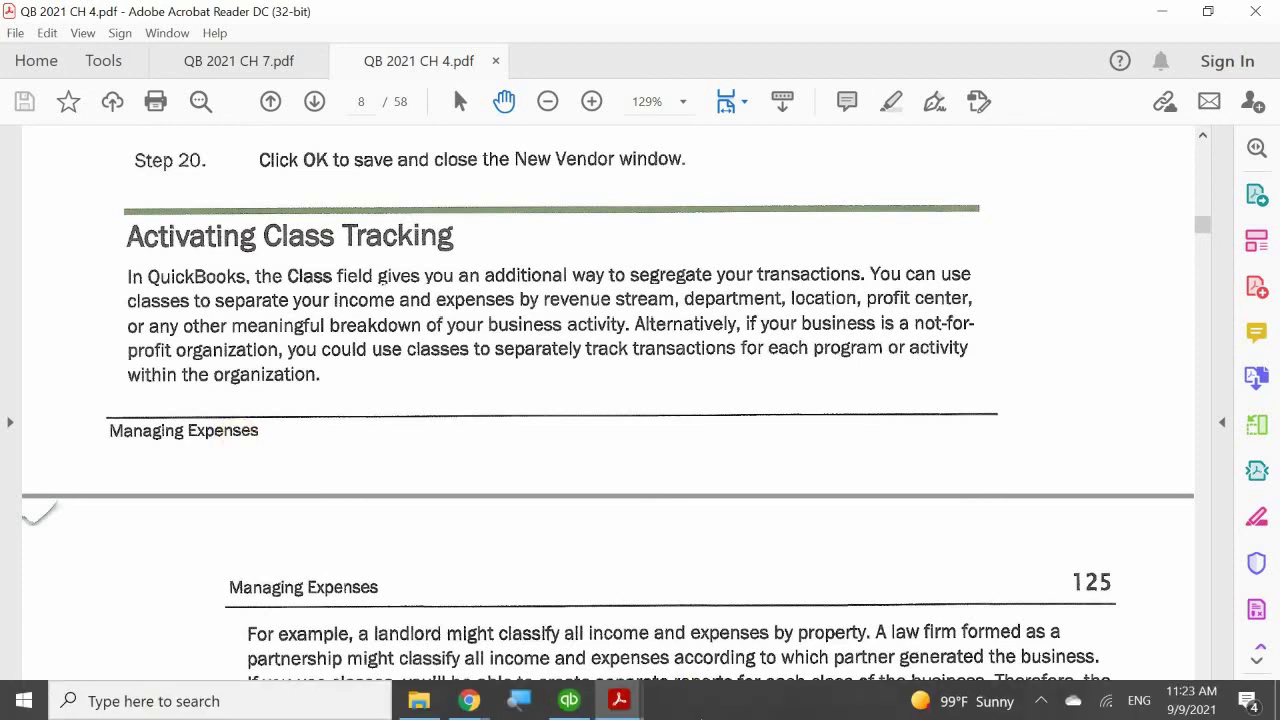
click(619, 703)
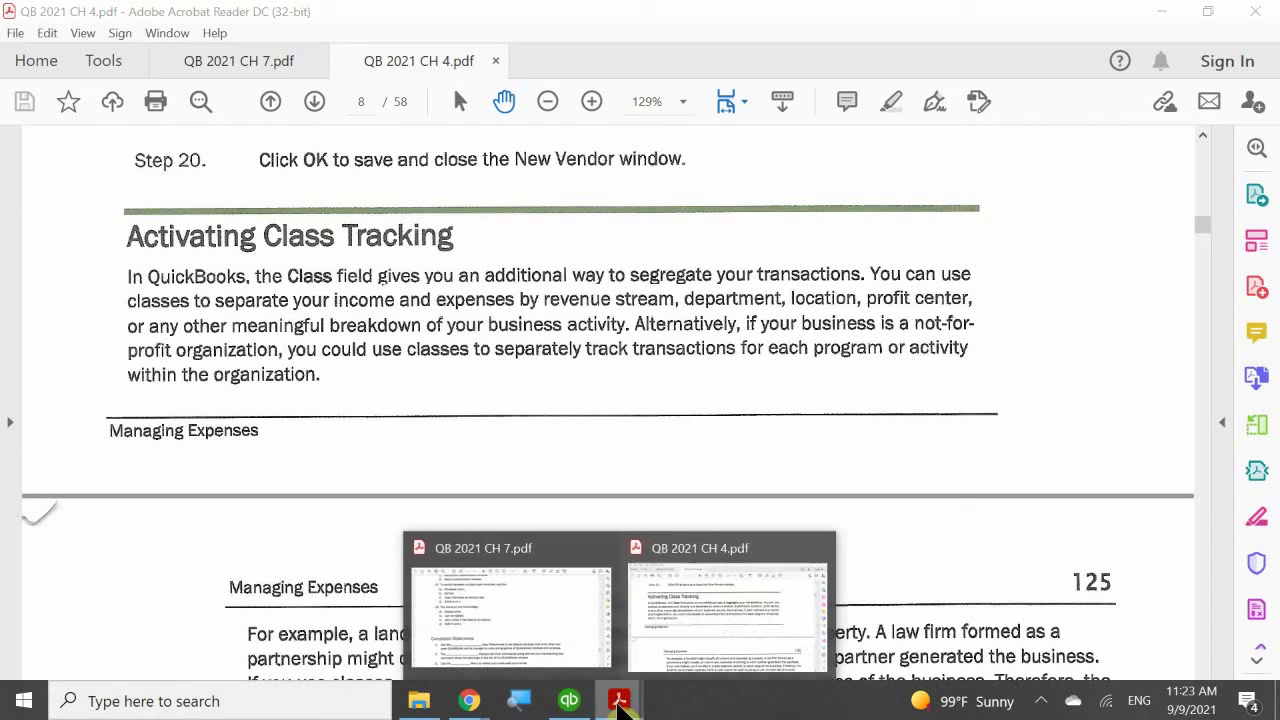
click(569, 703)
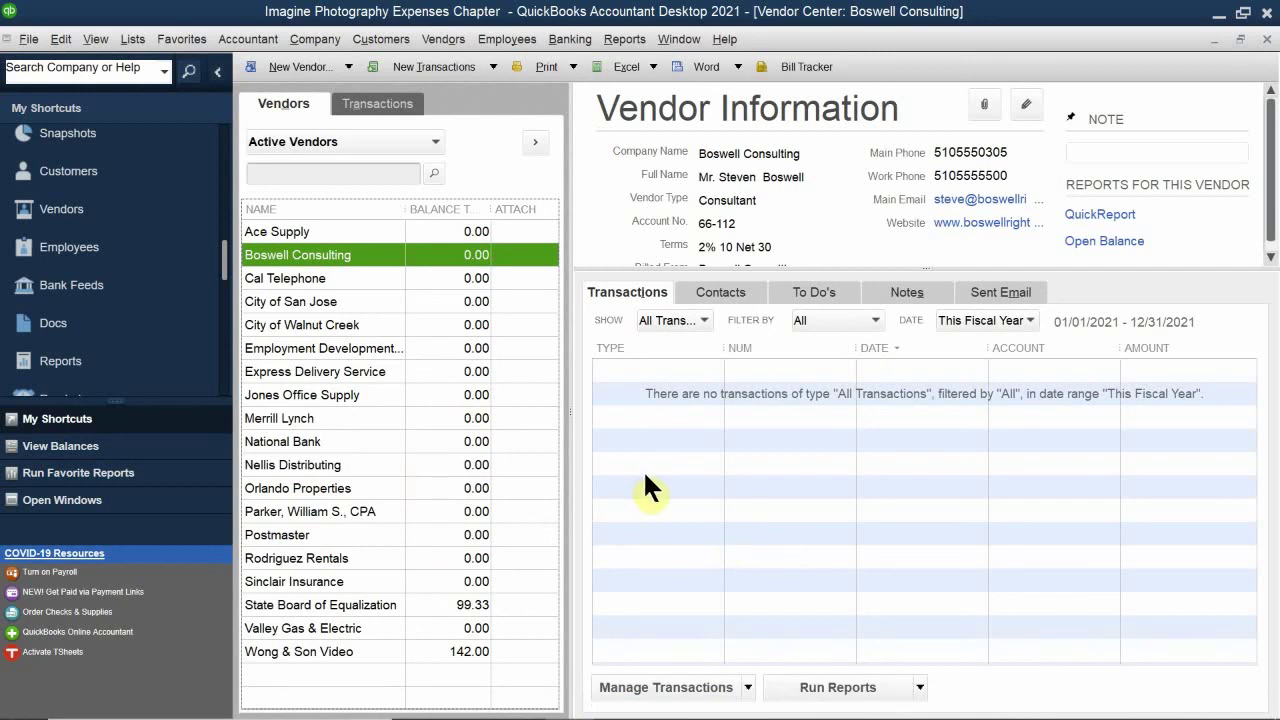
Step: Enable Use class tracking for transactions, with class prompting, in Accounting company preferences
click(60, 40)
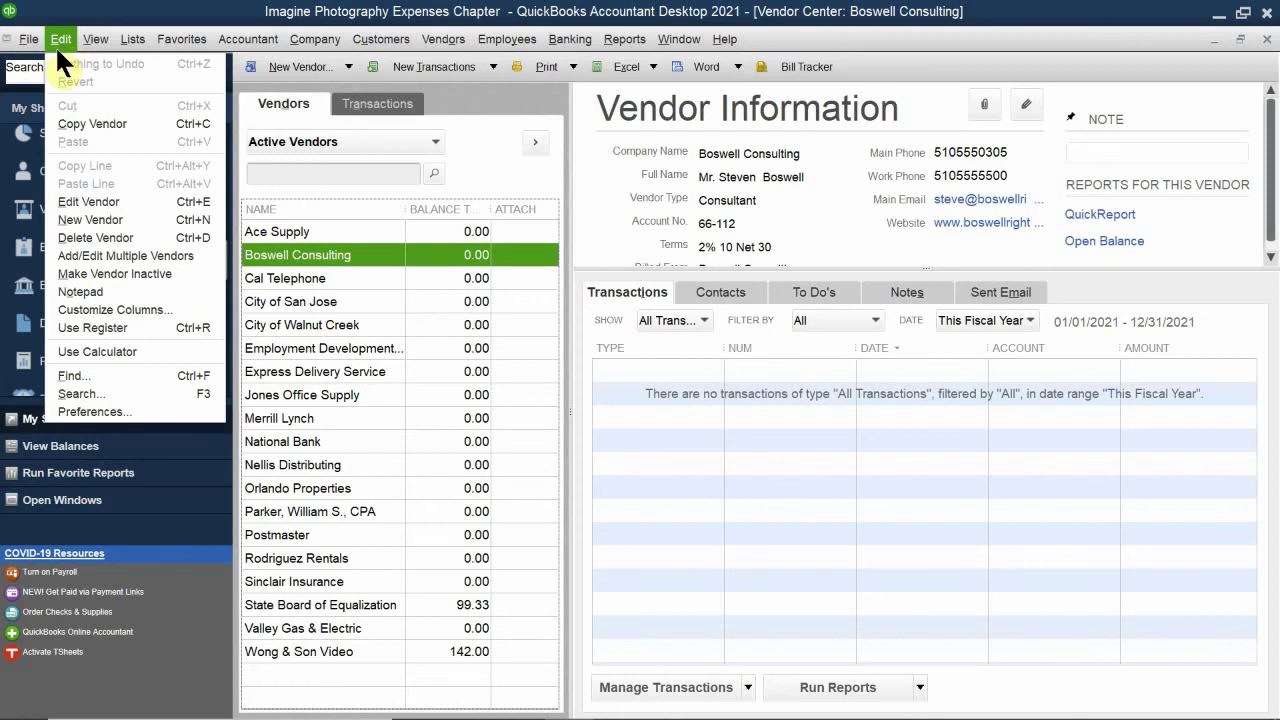
click(95, 411)
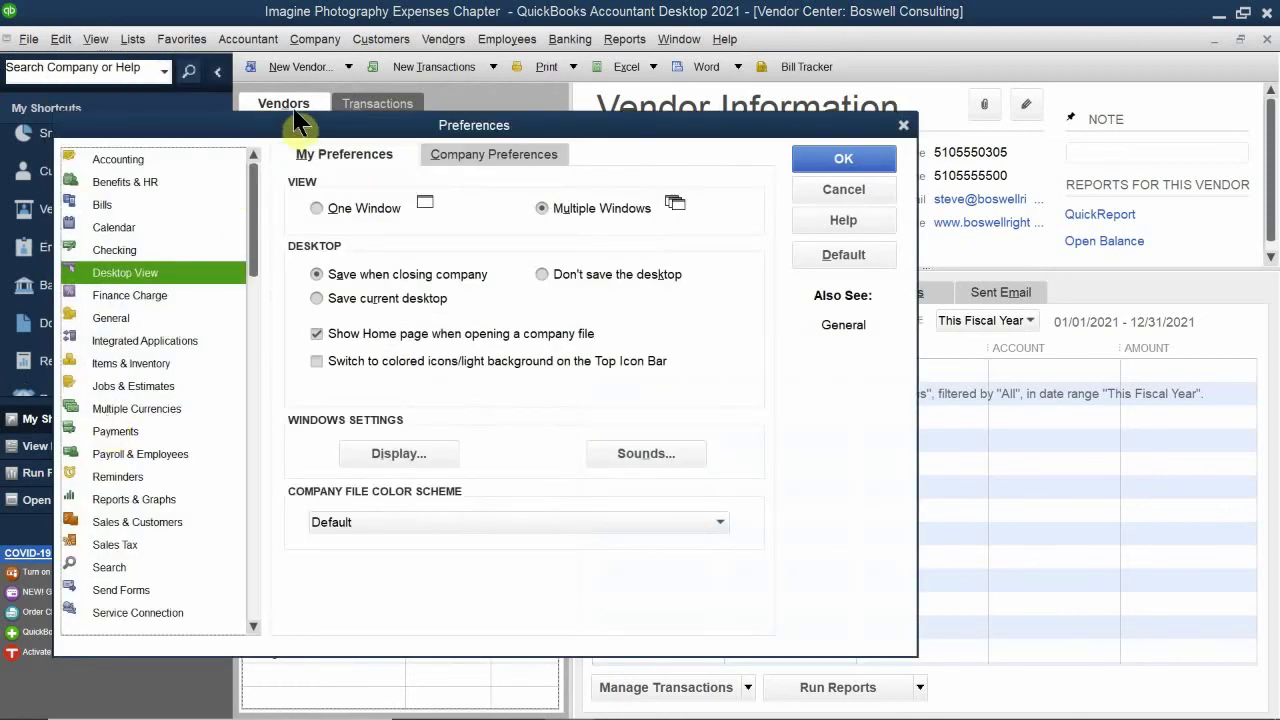
drag(300, 120, 470, 63)
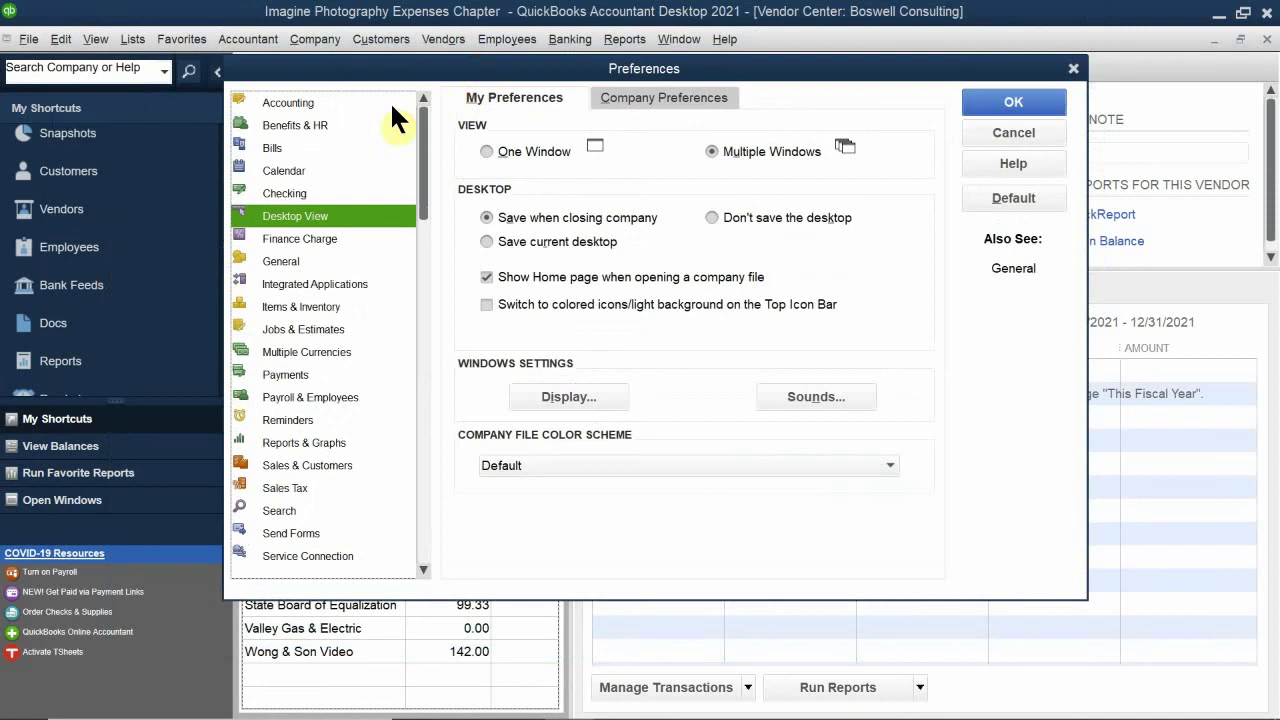
click(351, 102)
click(612, 100)
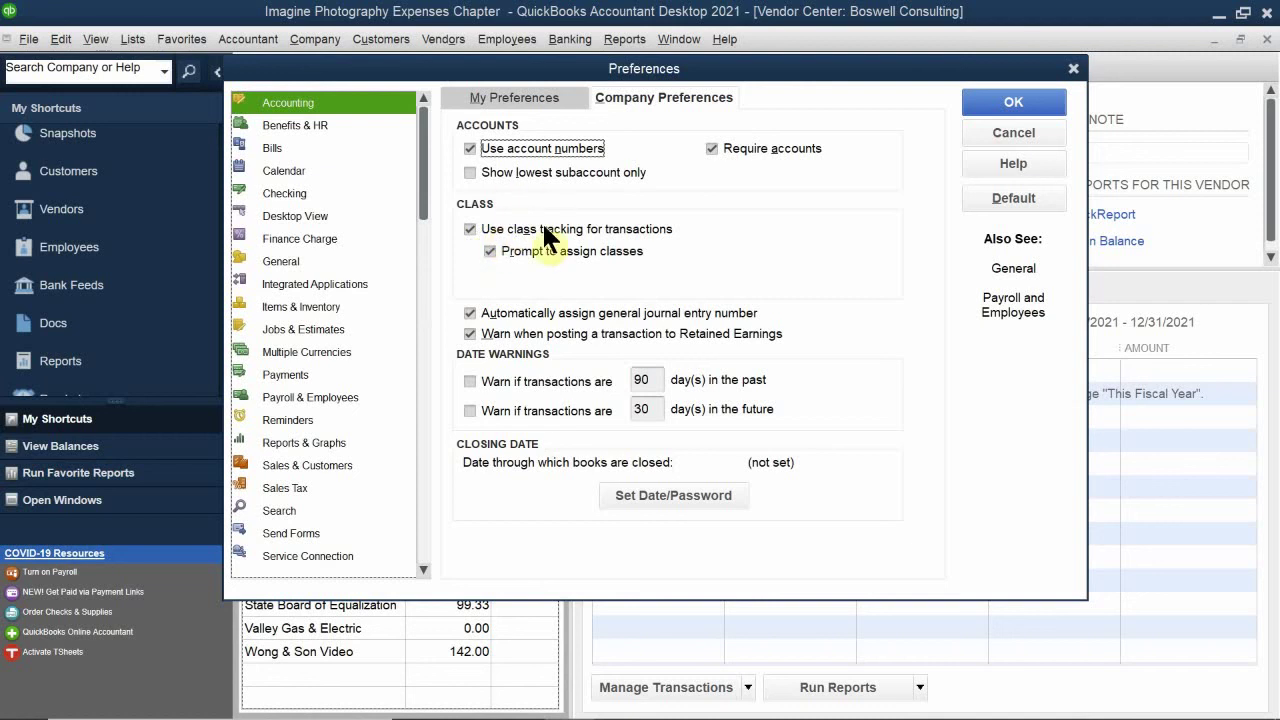
click(984, 106)
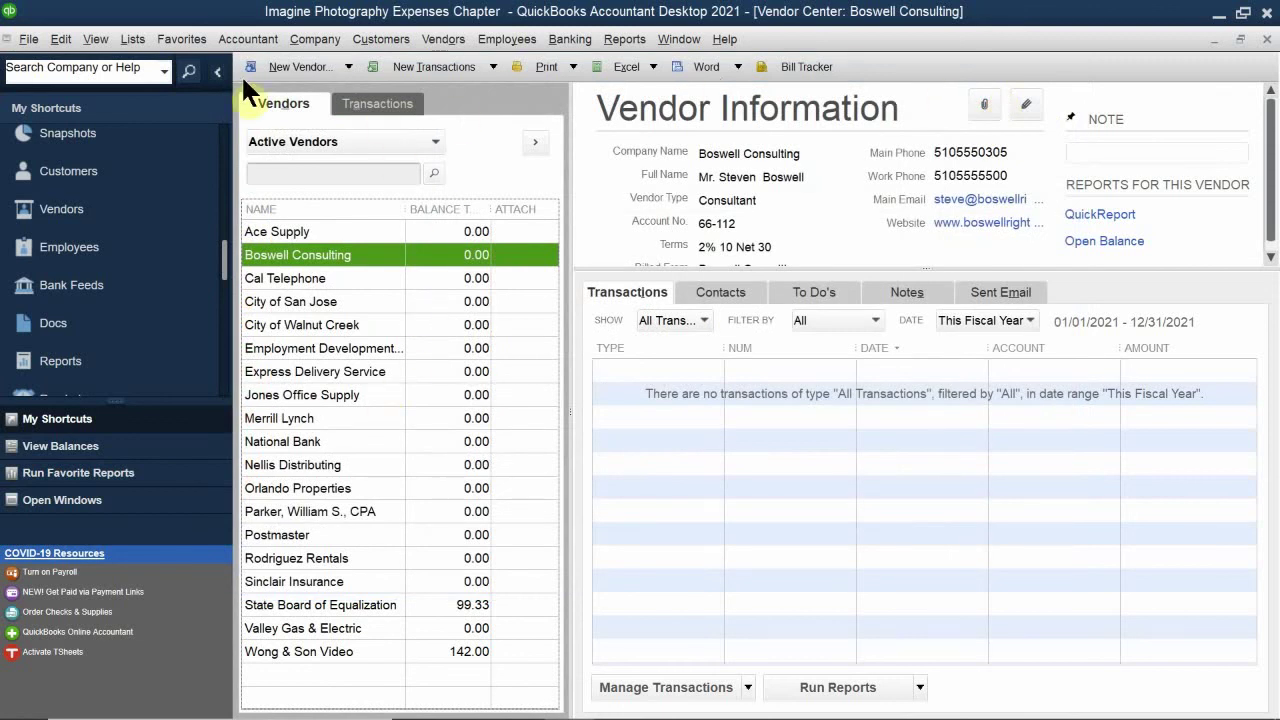
Step: Start a new bill and narrow the Memo and Customer:Job columns to reveal Class
click(57, 39)
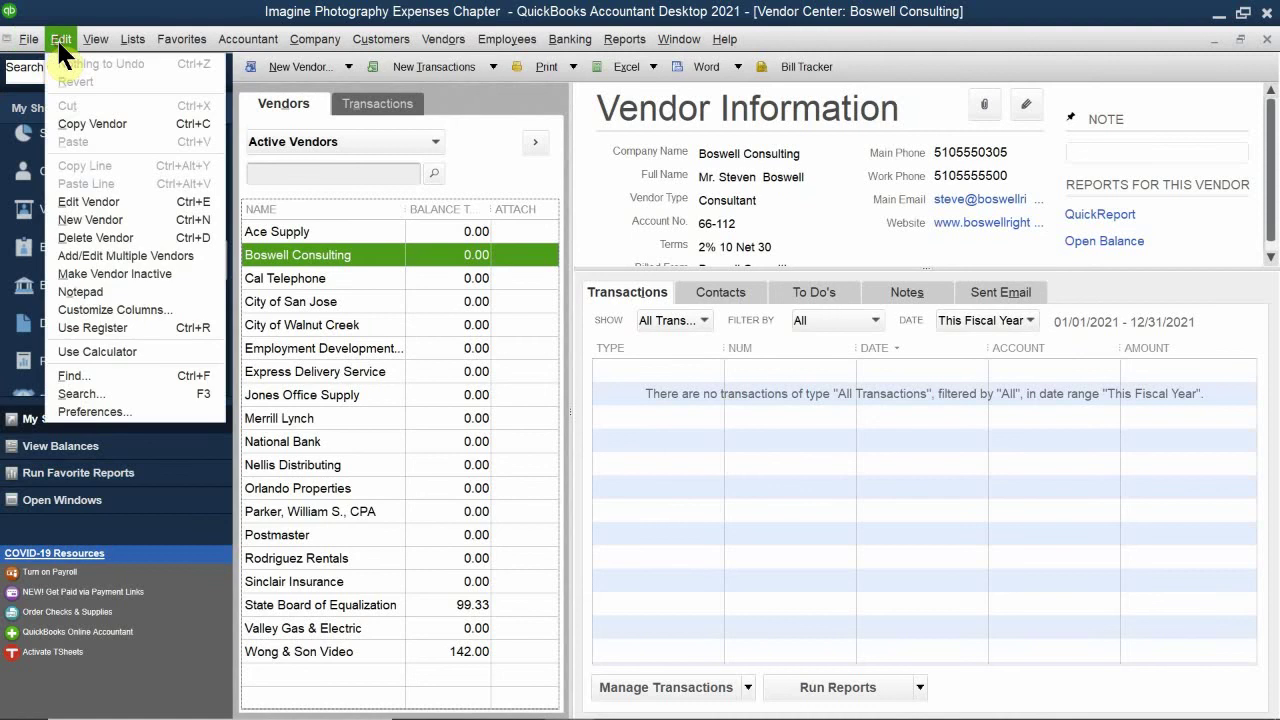
click(528, 14)
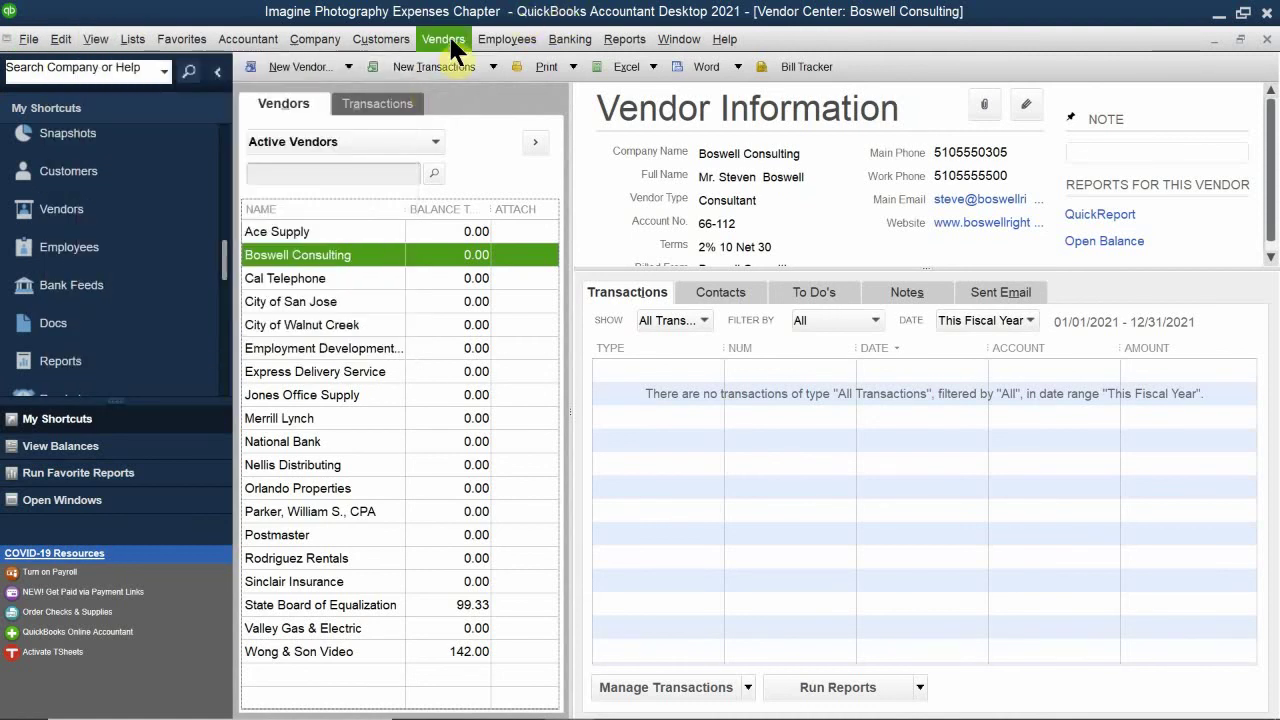
click(446, 38)
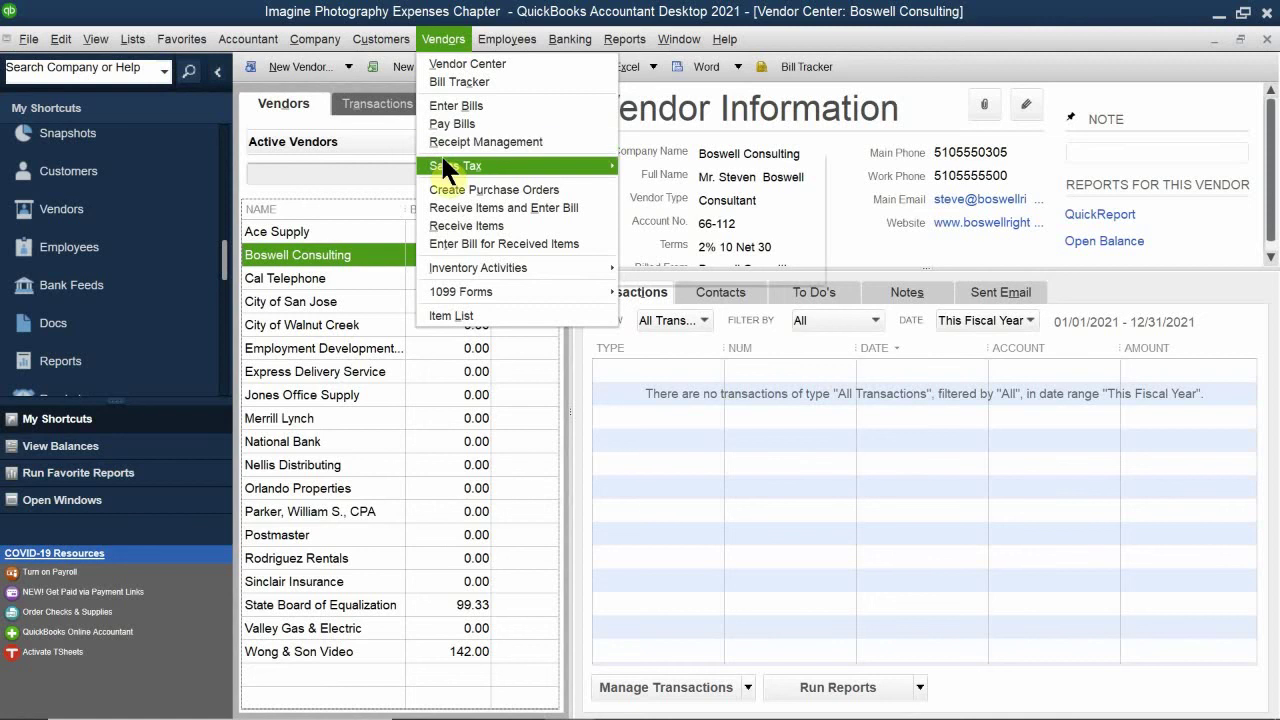
click(462, 105)
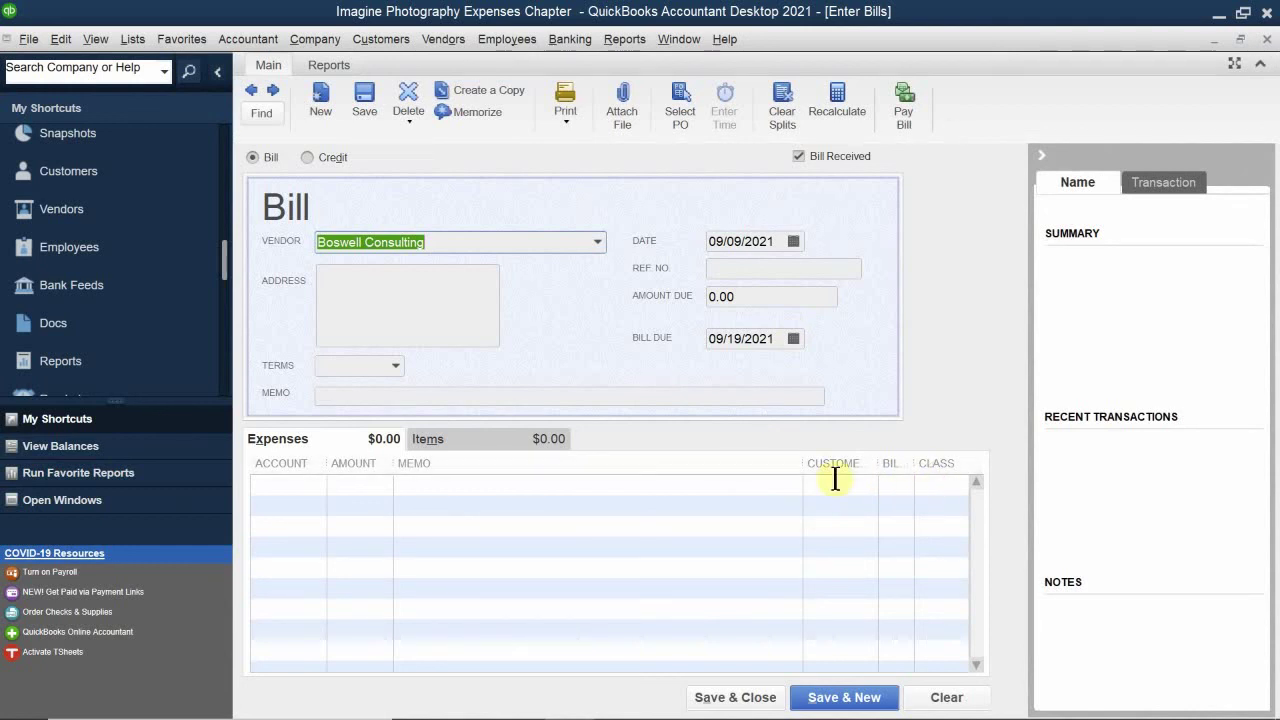
drag(805, 463, 728, 474)
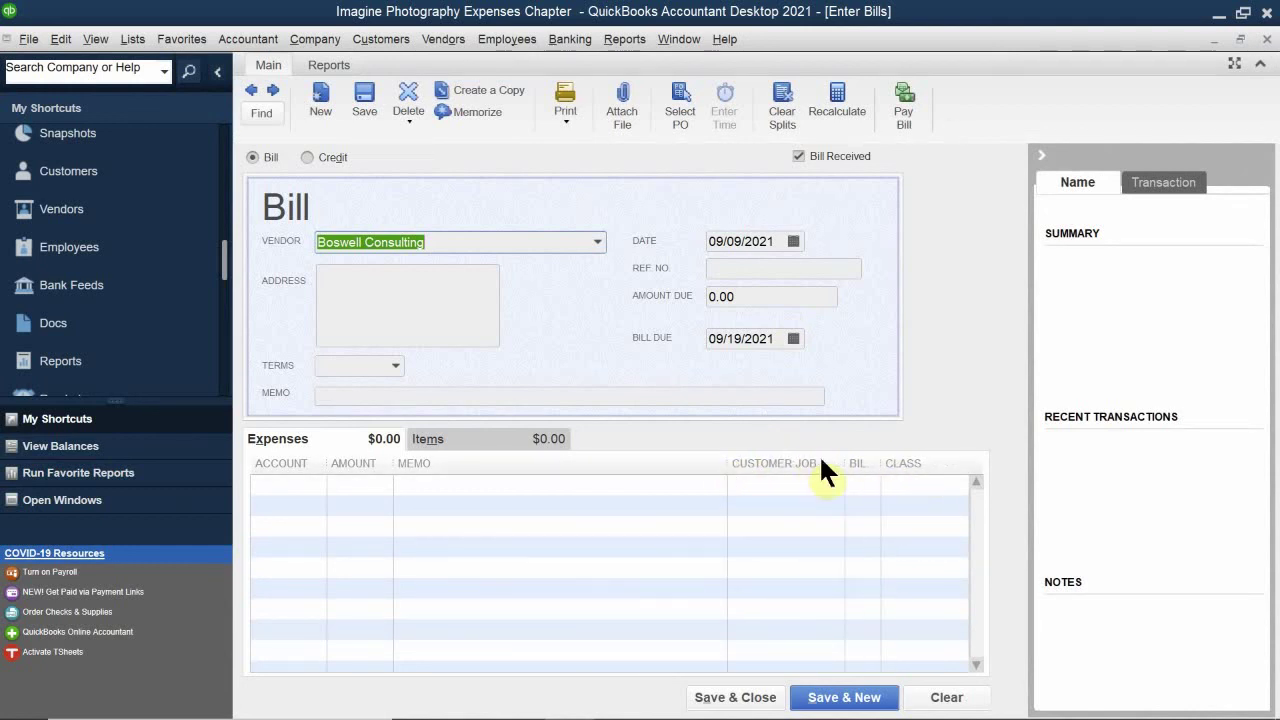
drag(846, 457, 781, 463)
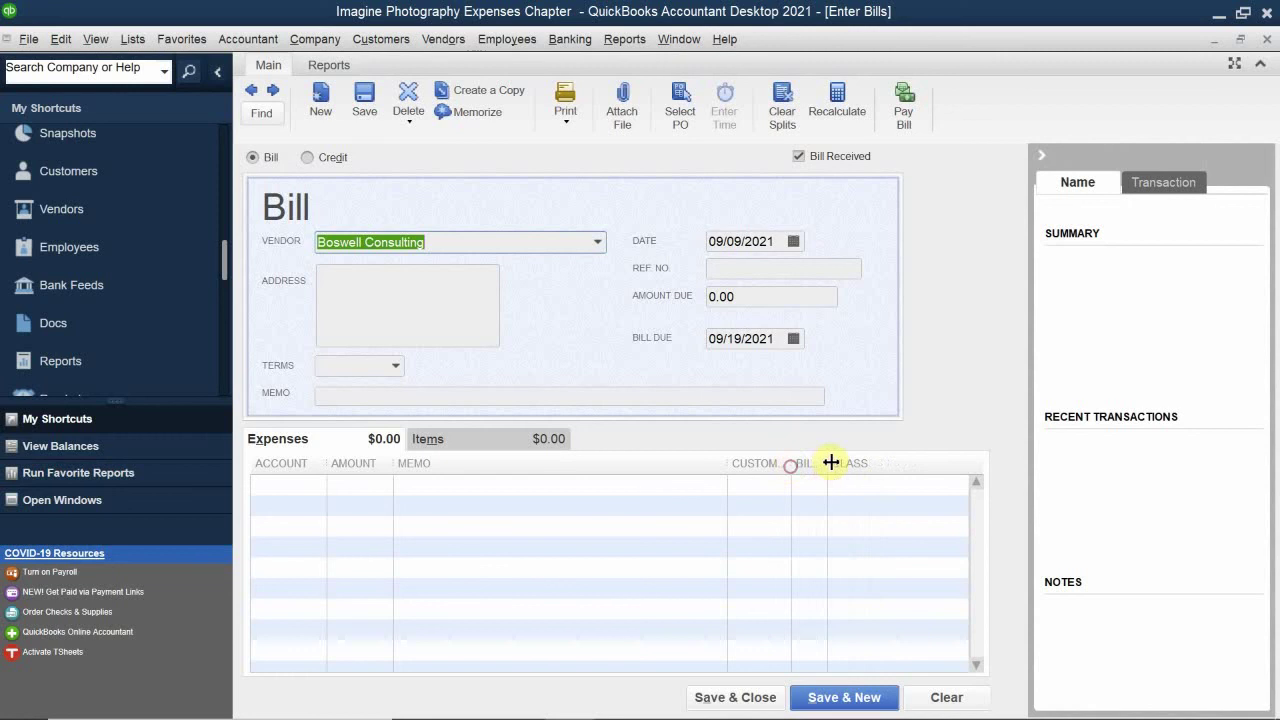
Step: Confirm the Class list offers Overhead, San Jose and Walnut Creek, then discard the bill
click(860, 488)
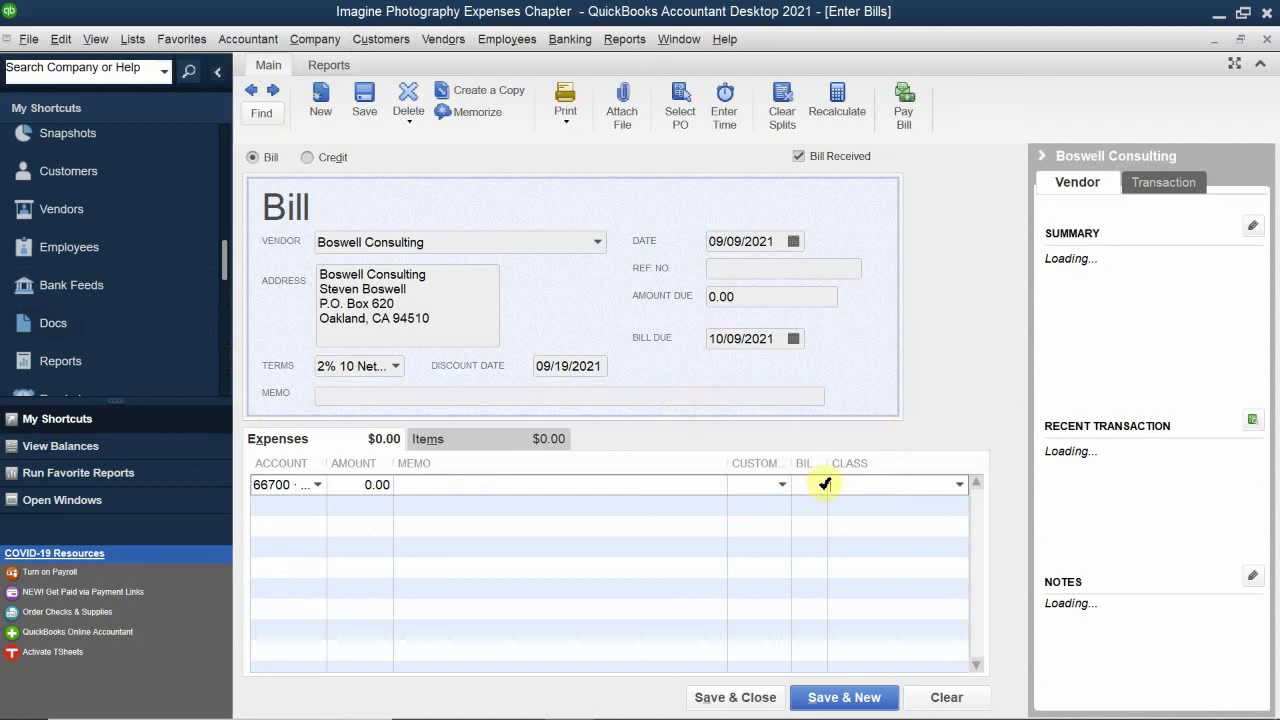
click(959, 483)
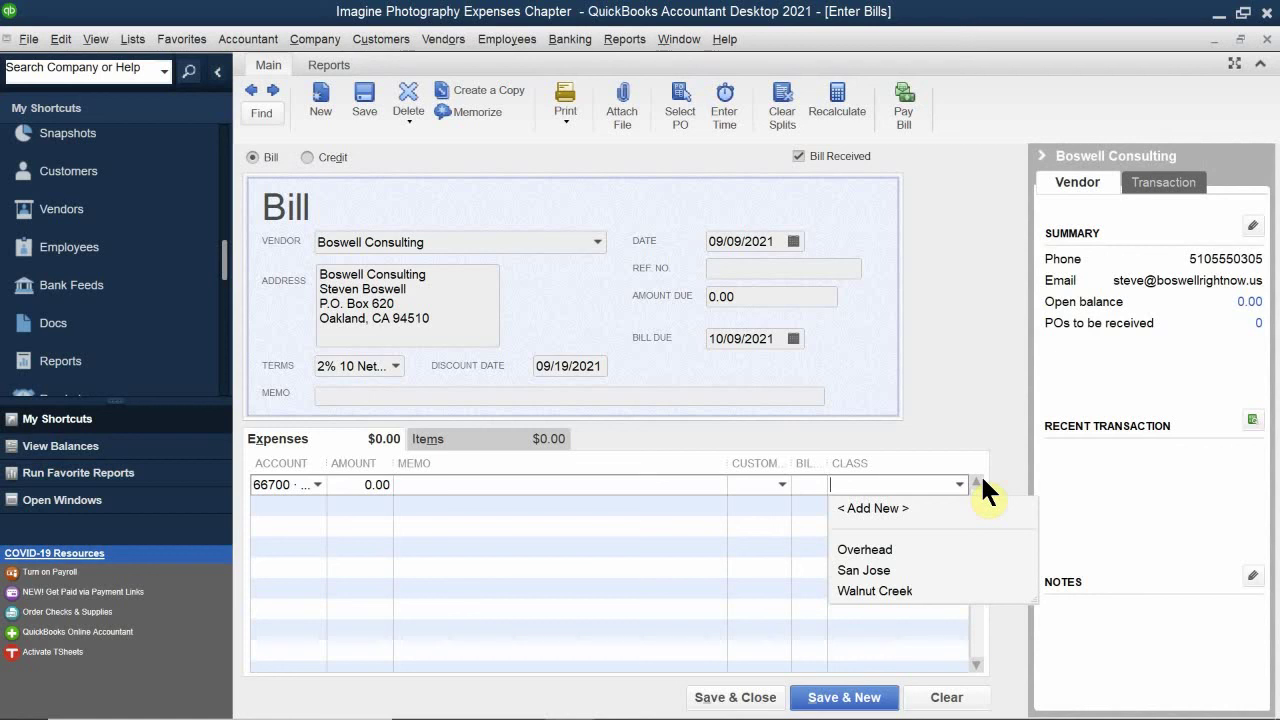
click(1266, 40)
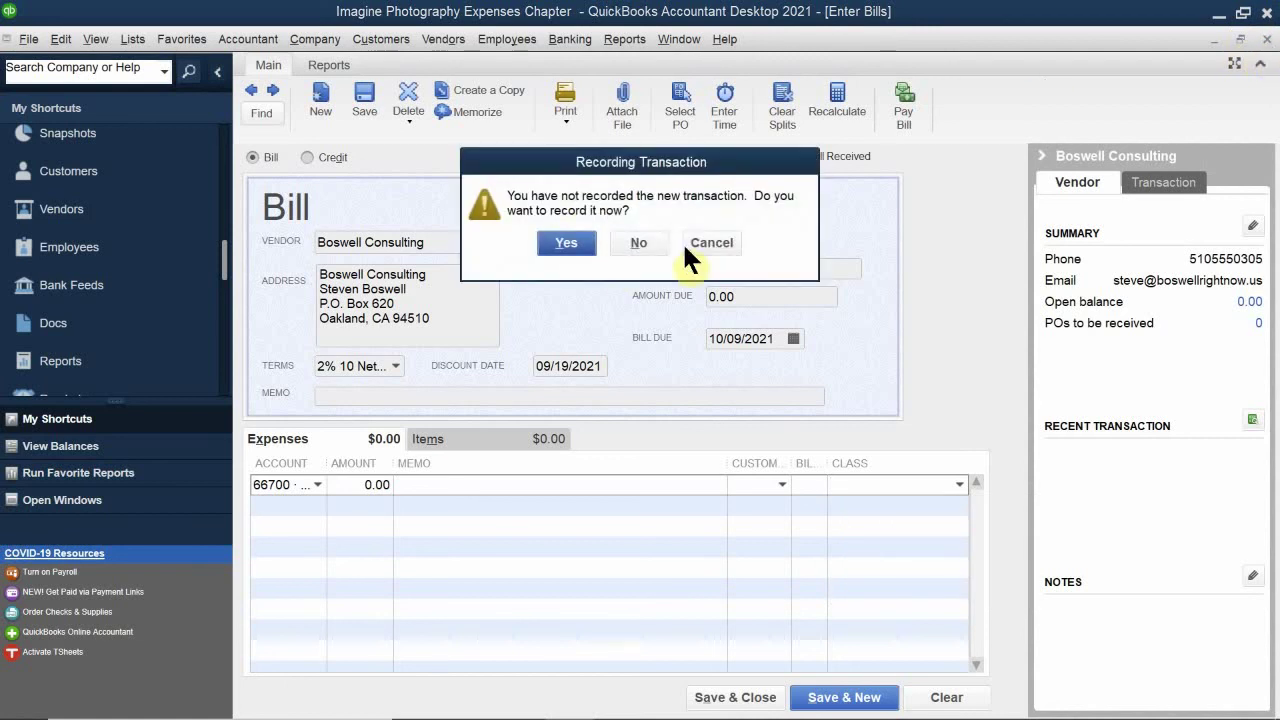
click(652, 244)
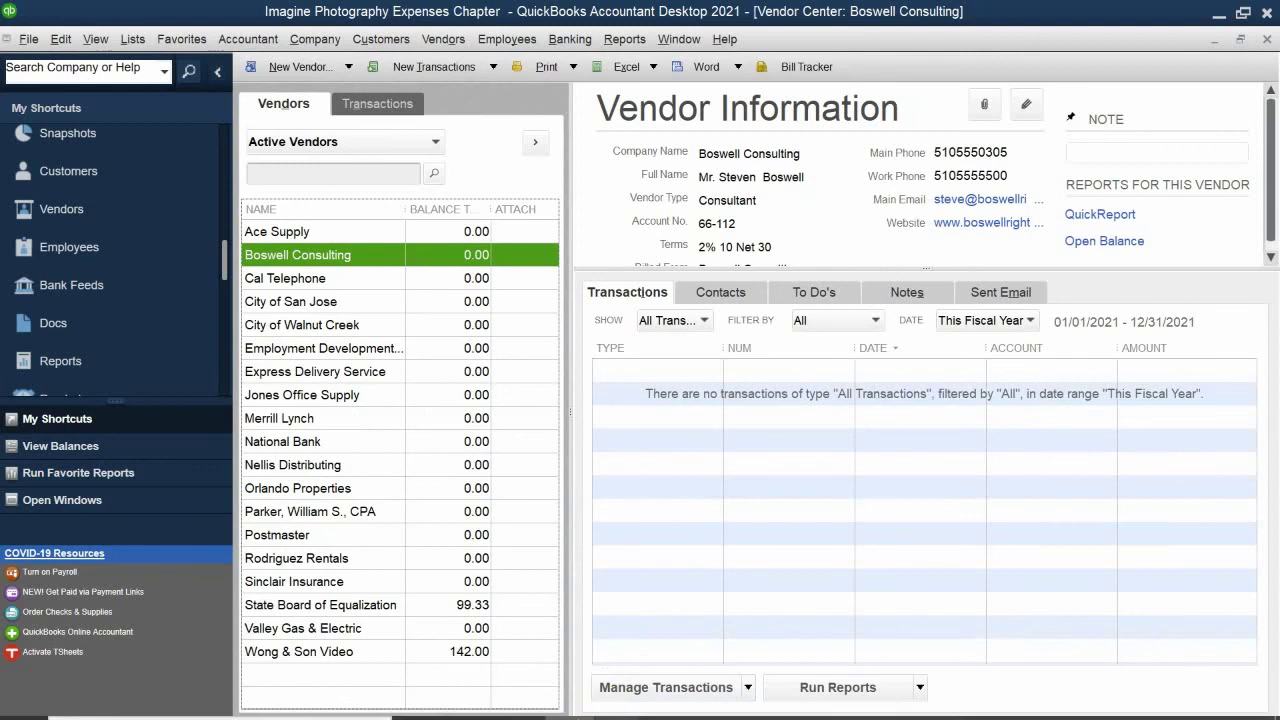
Step: Return to the CH 4 PDF and scroll to Tracking Job Costs on page 127
mouse_move(619, 700)
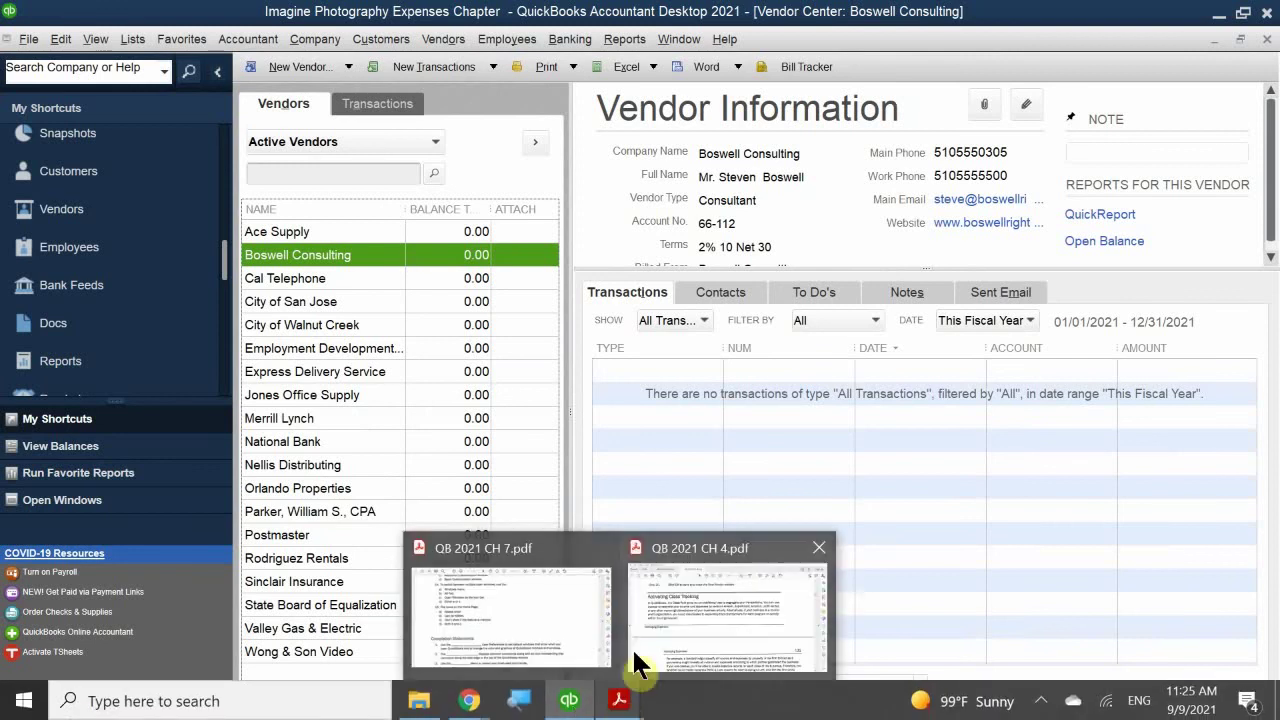
click(672, 620)
scroll(672, 444, down, 4)
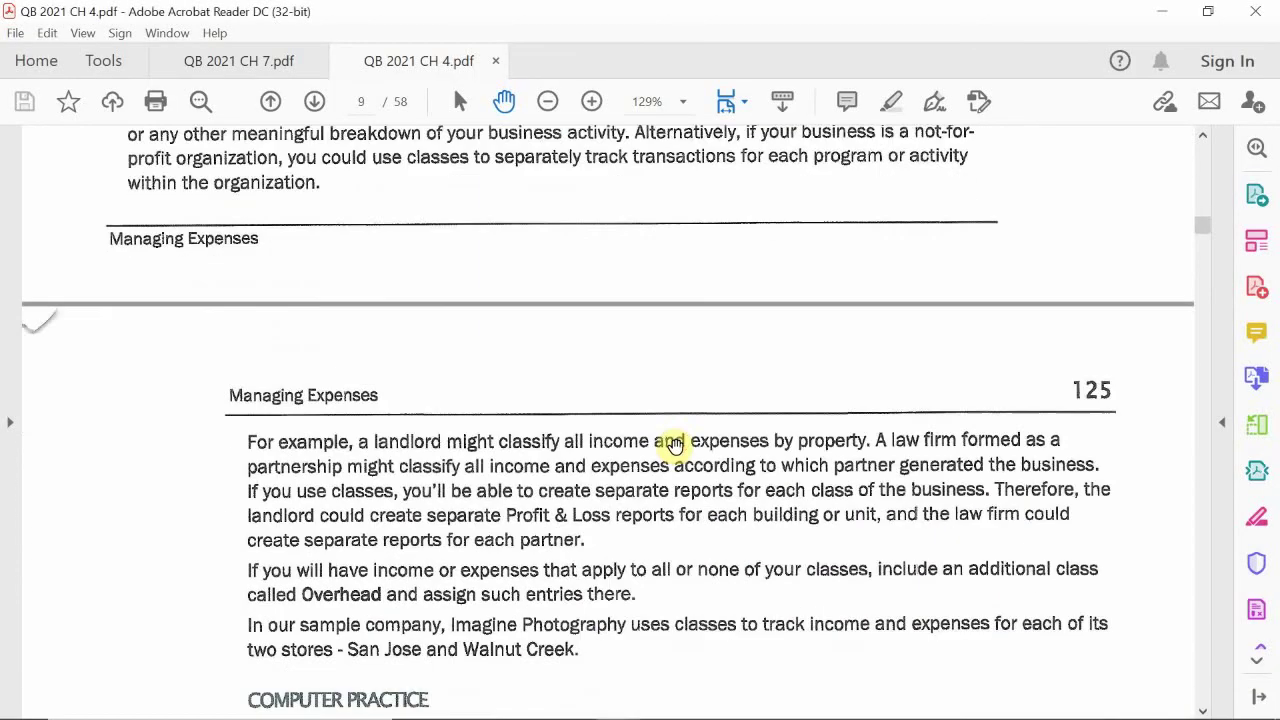
scroll(672, 444, down, 10)
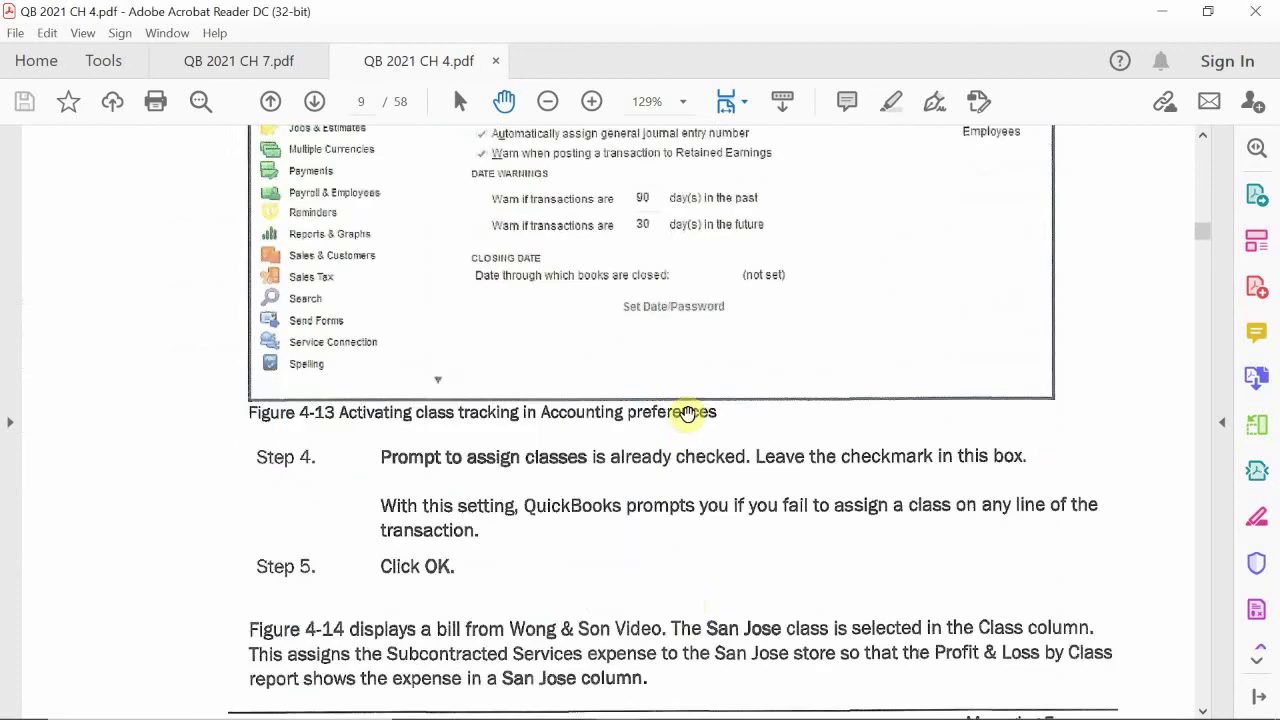
scroll(688, 413, down, 10)
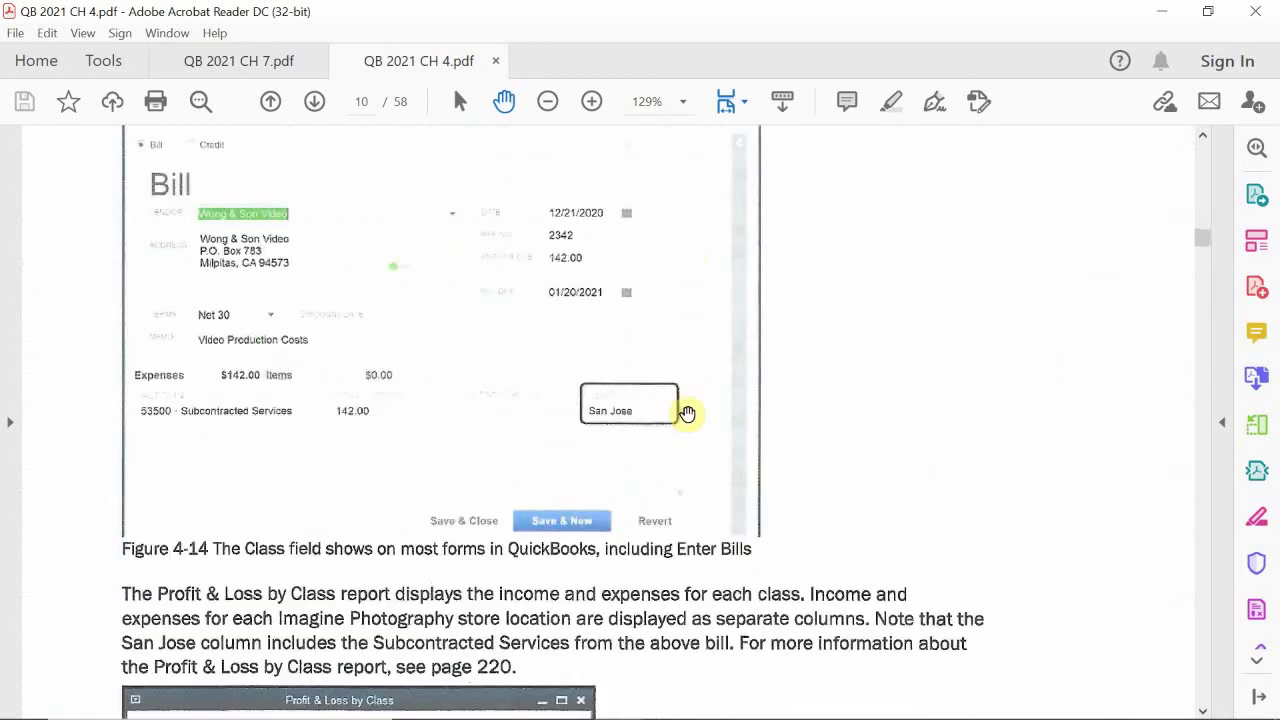
scroll(688, 413, down, 10)
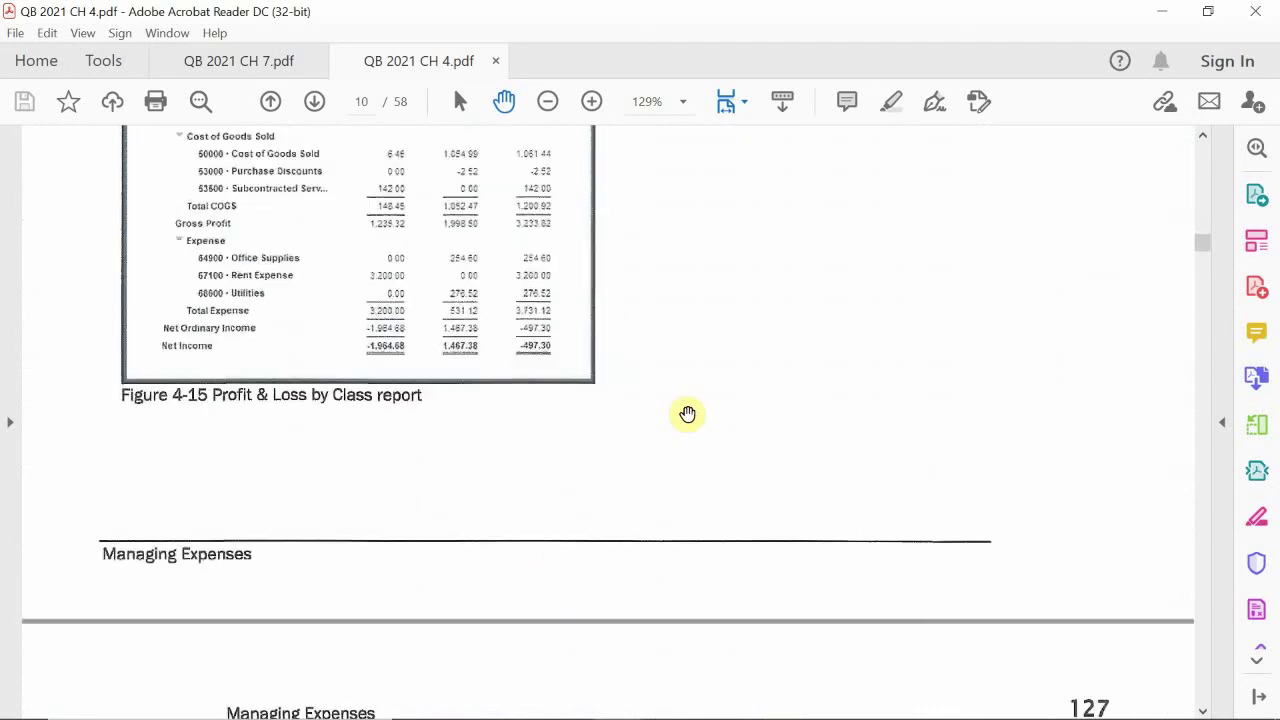
scroll(688, 413, down, 5)
scroll(688, 413, down, 3)
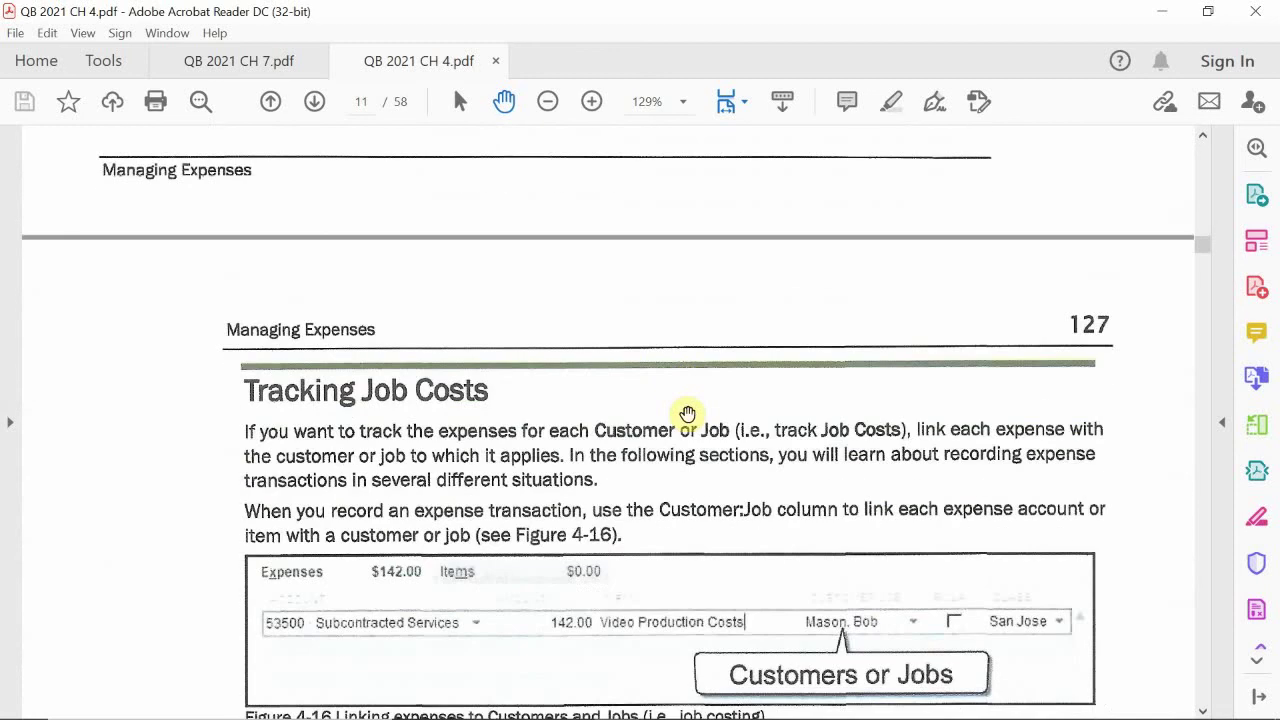
scroll(688, 413, down, 4)
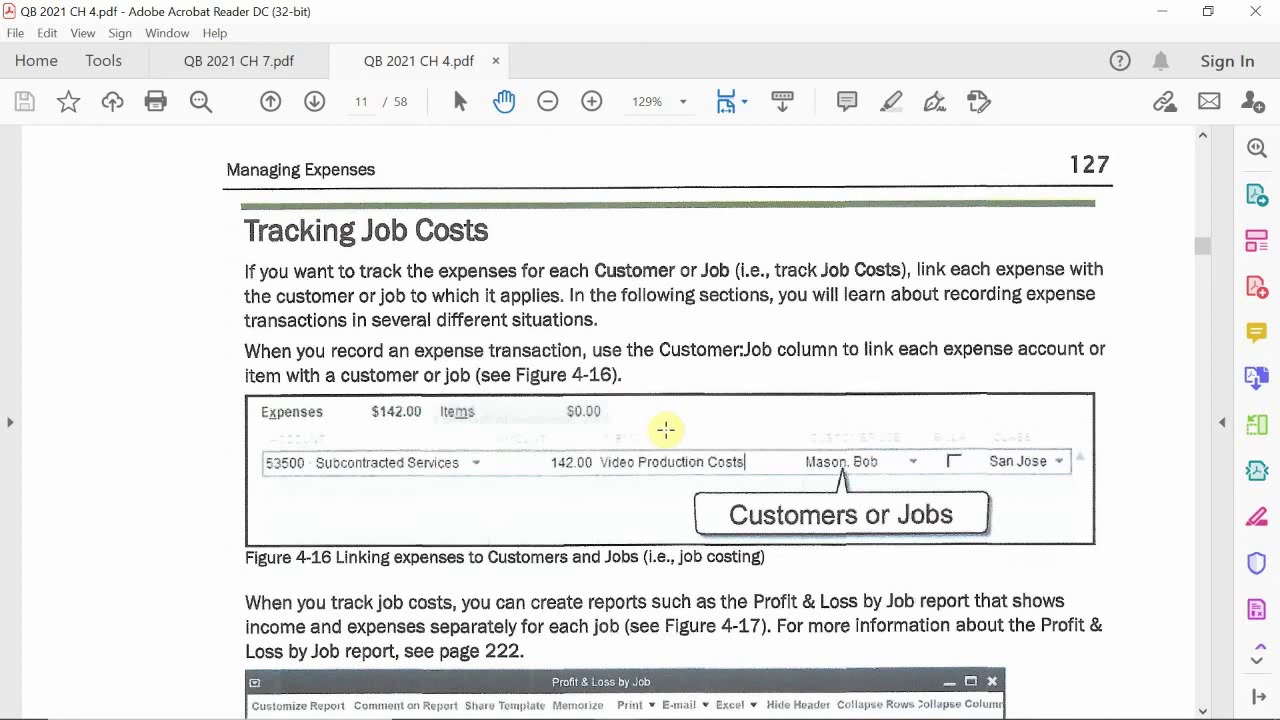
mouse_move(525, 715)
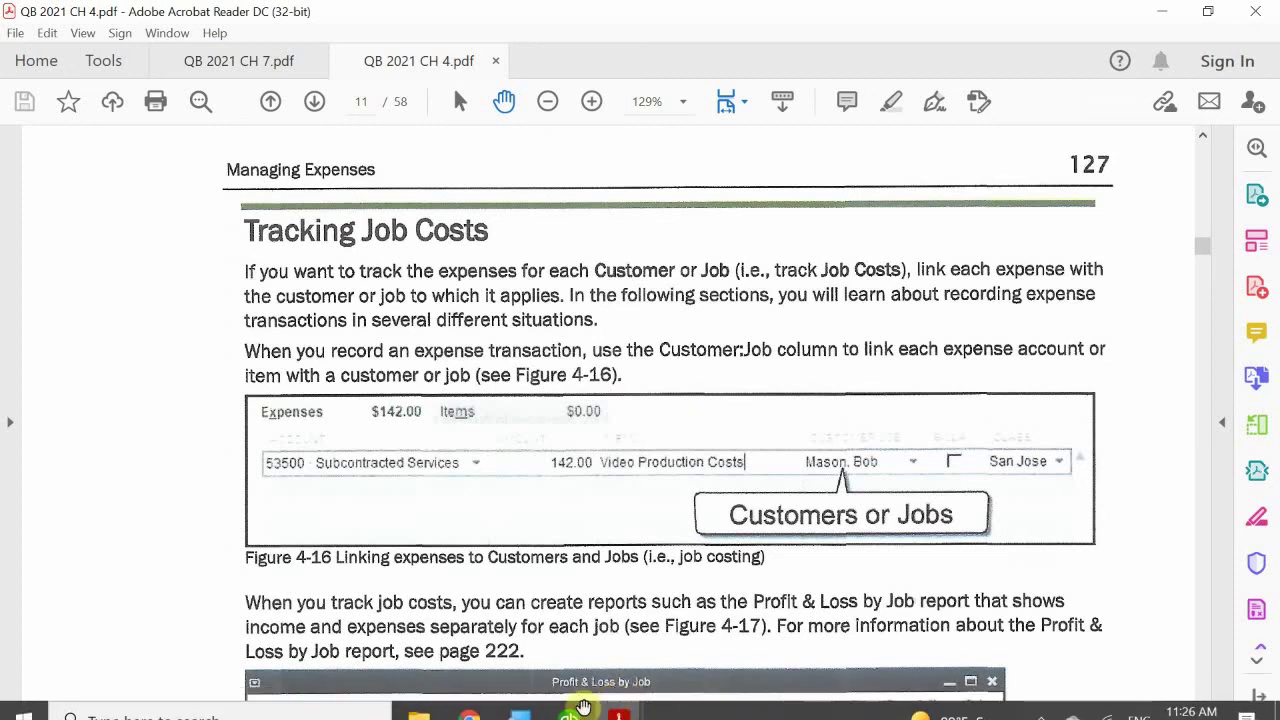
mouse_move(624, 704)
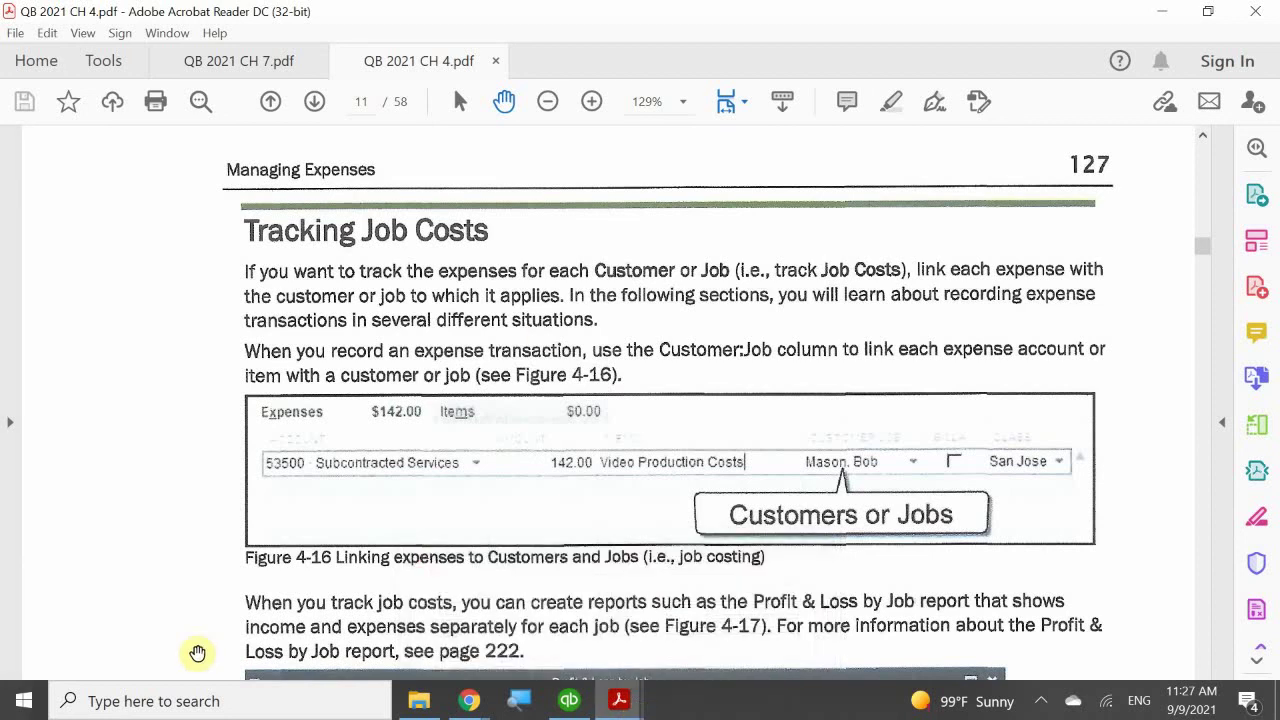
Step: Read through Figure 4-17, scroll back up, and bring QuickBooks to the front
scroll(320, 347, down, 6)
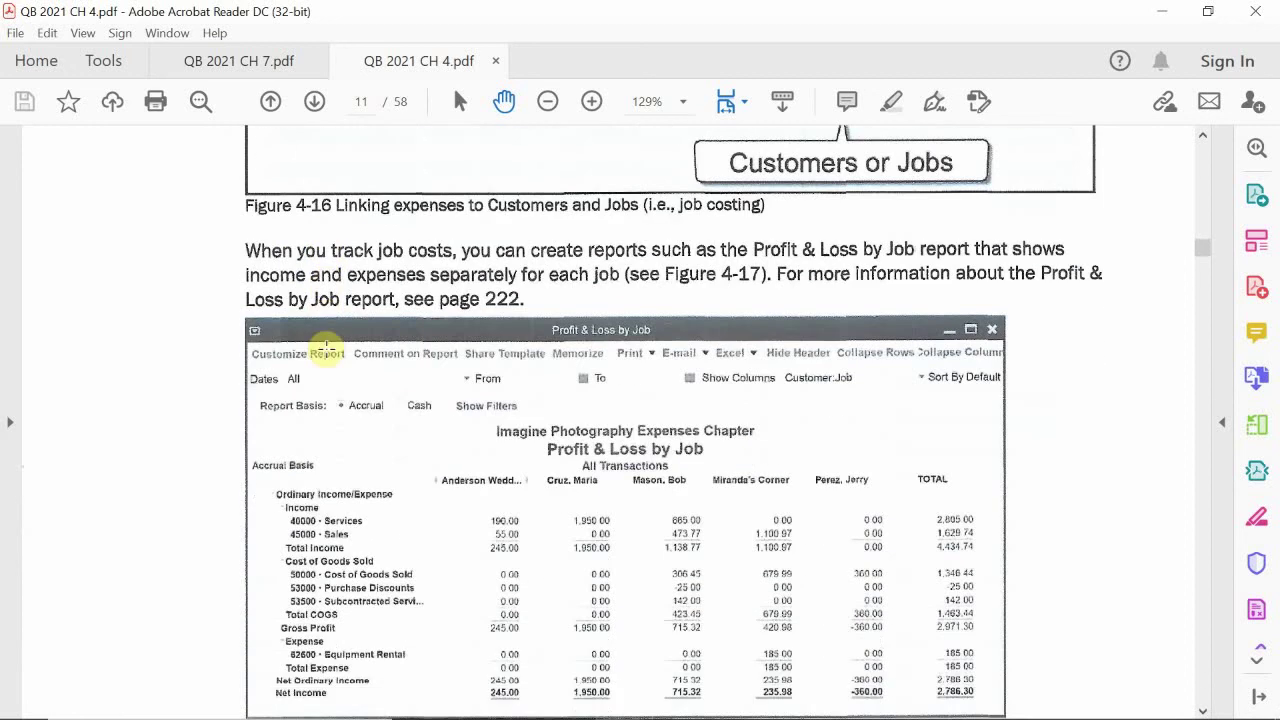
scroll(326, 347, down, 1)
scroll(326, 347, down, 3)
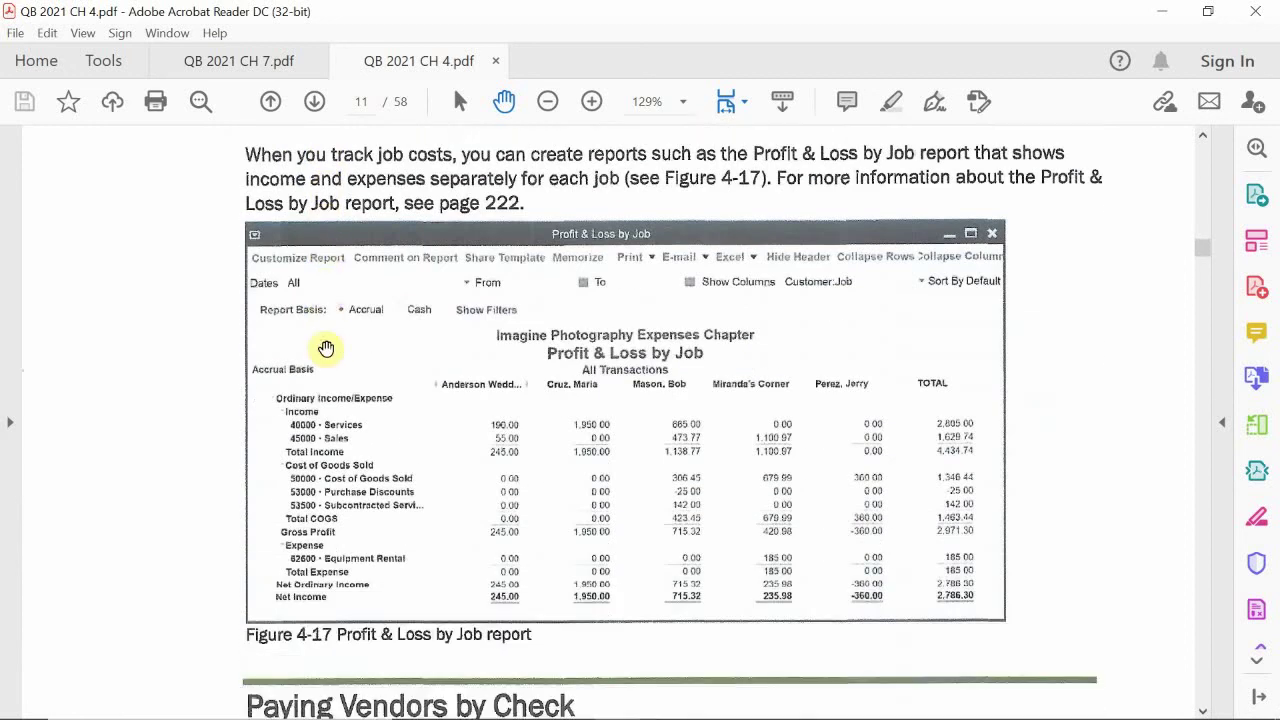
scroll(326, 347, down, 3)
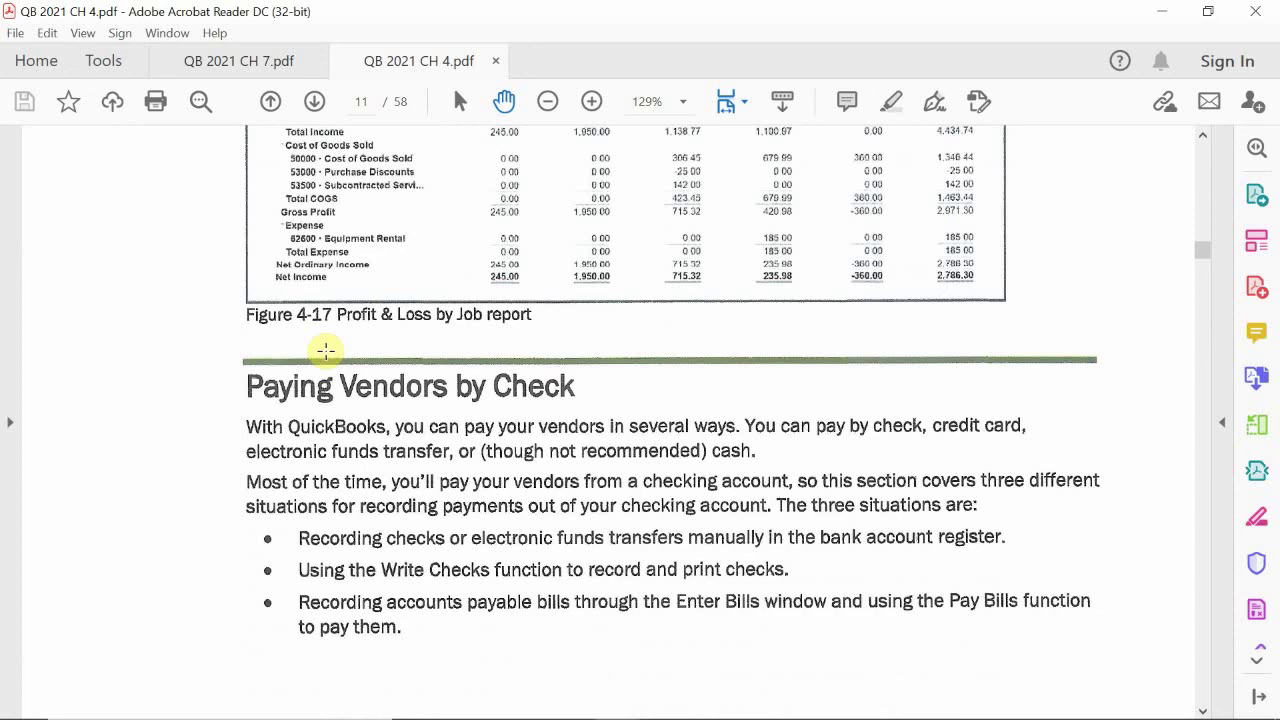
scroll(325, 350, up, 10)
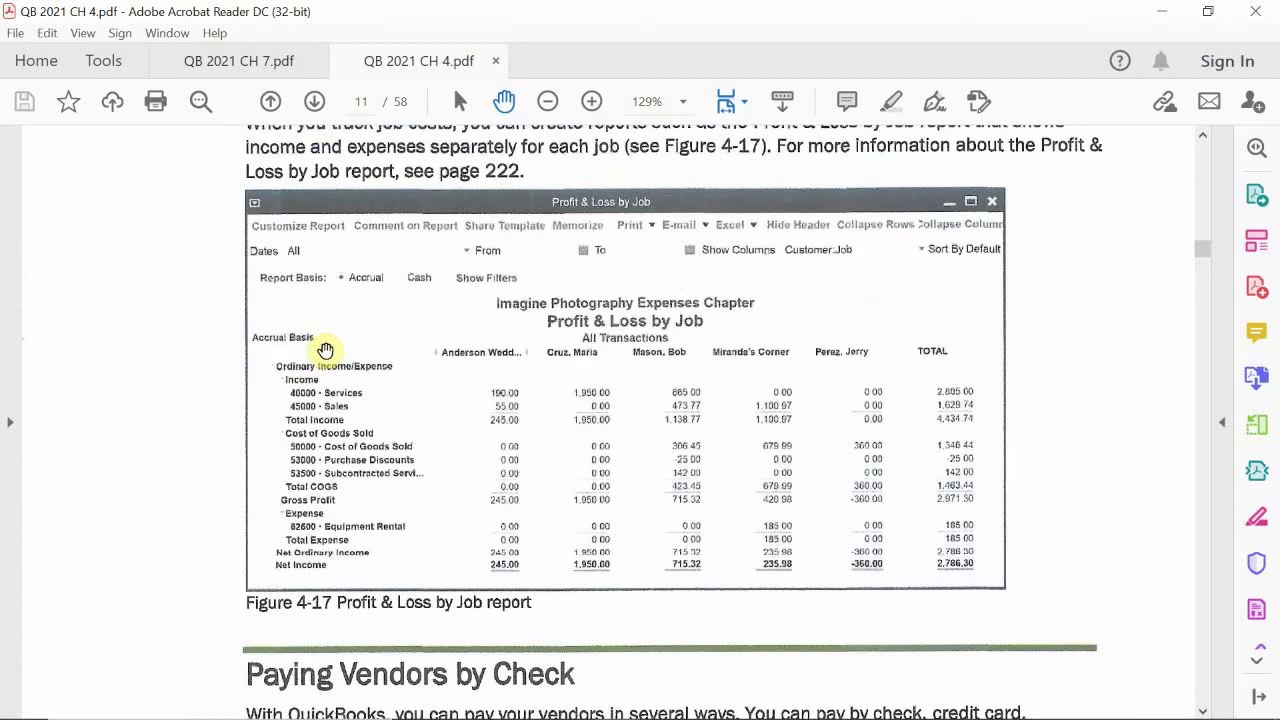
scroll(325, 350, up, 1)
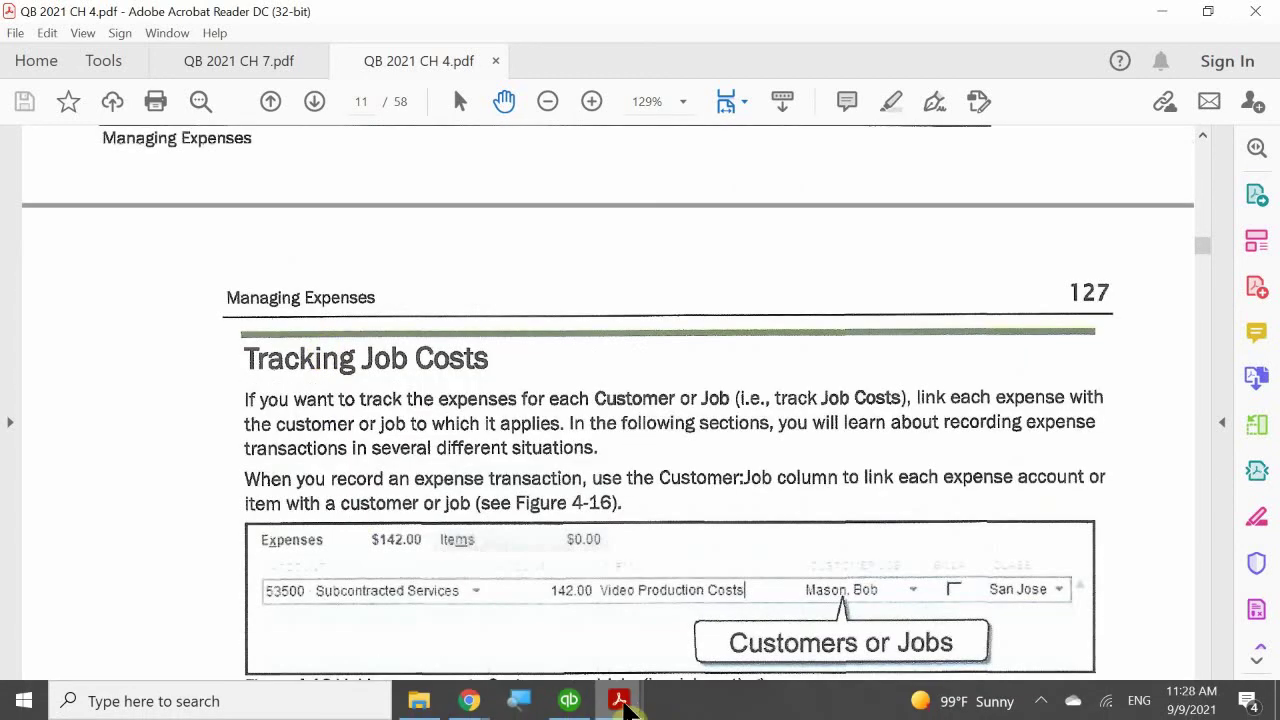
mouse_move(622, 704)
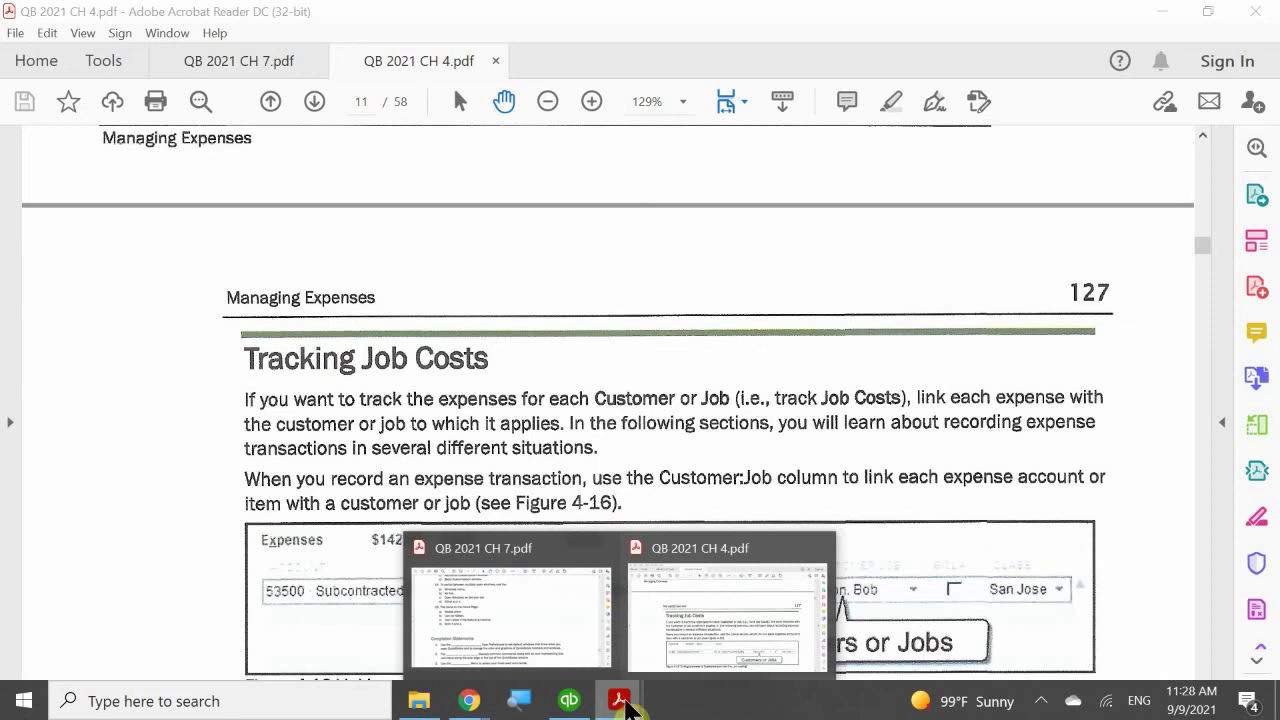
click(570, 702)
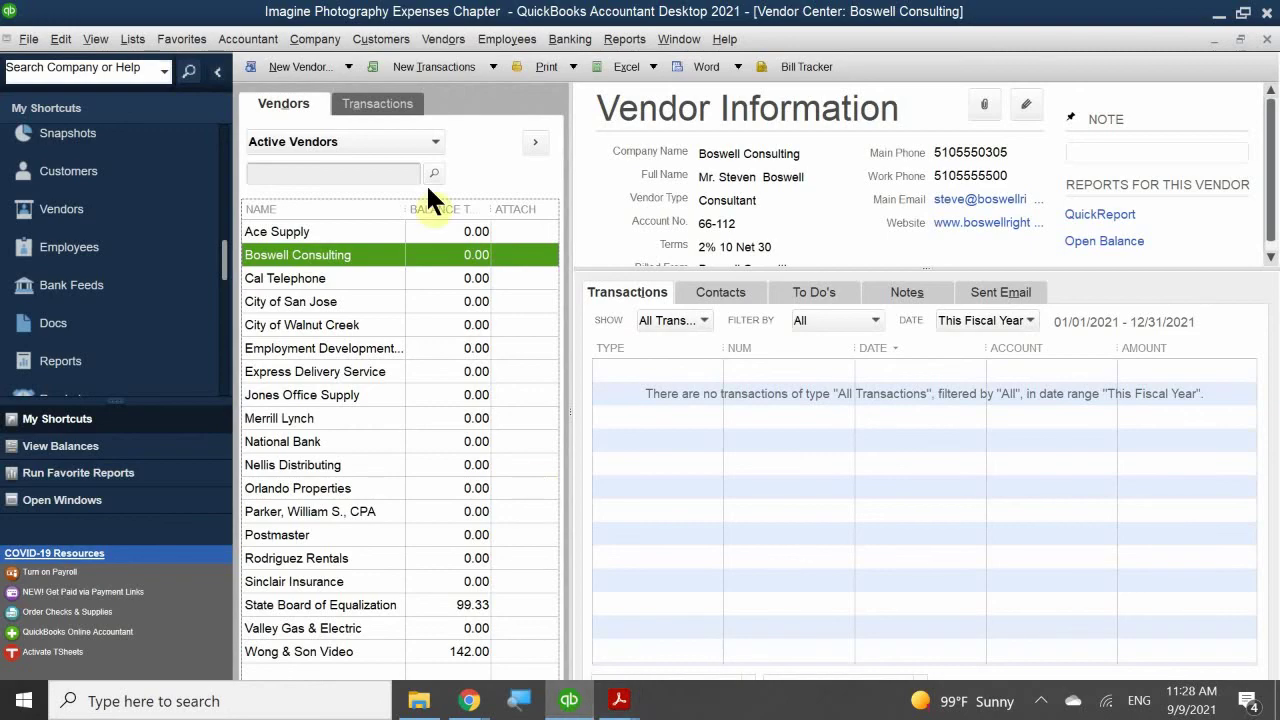
click(53, 45)
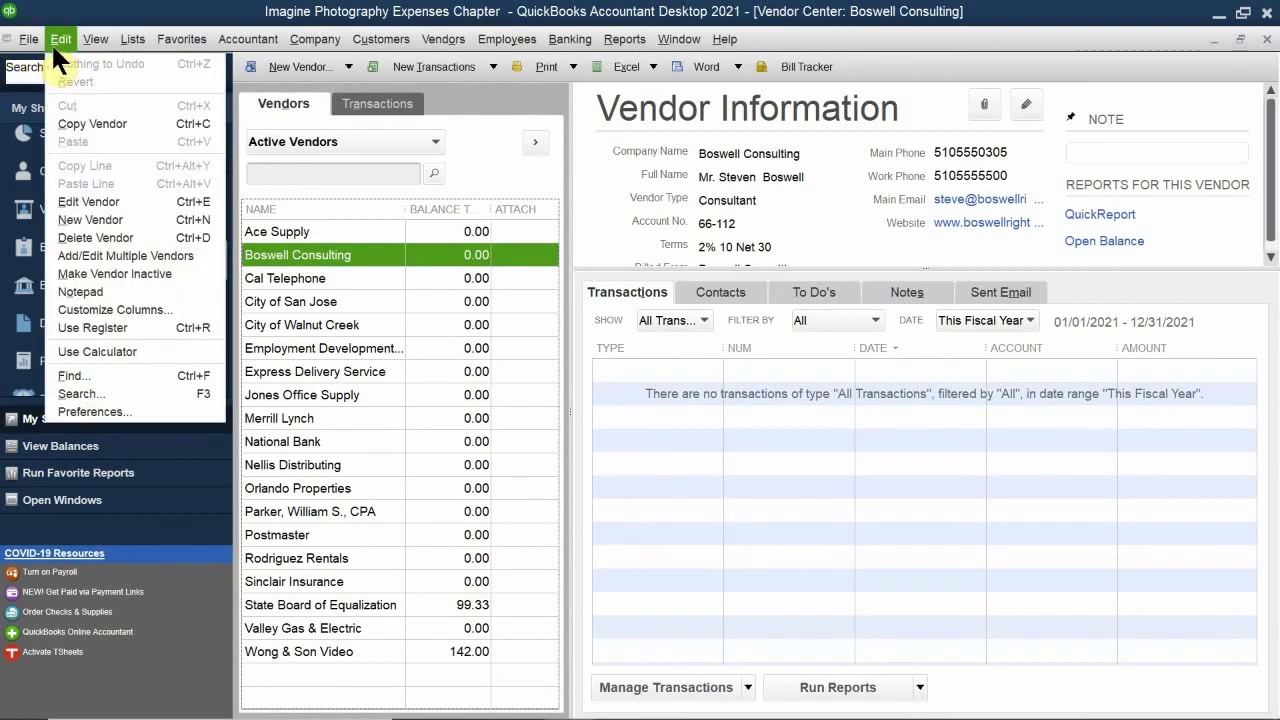
click(107, 411)
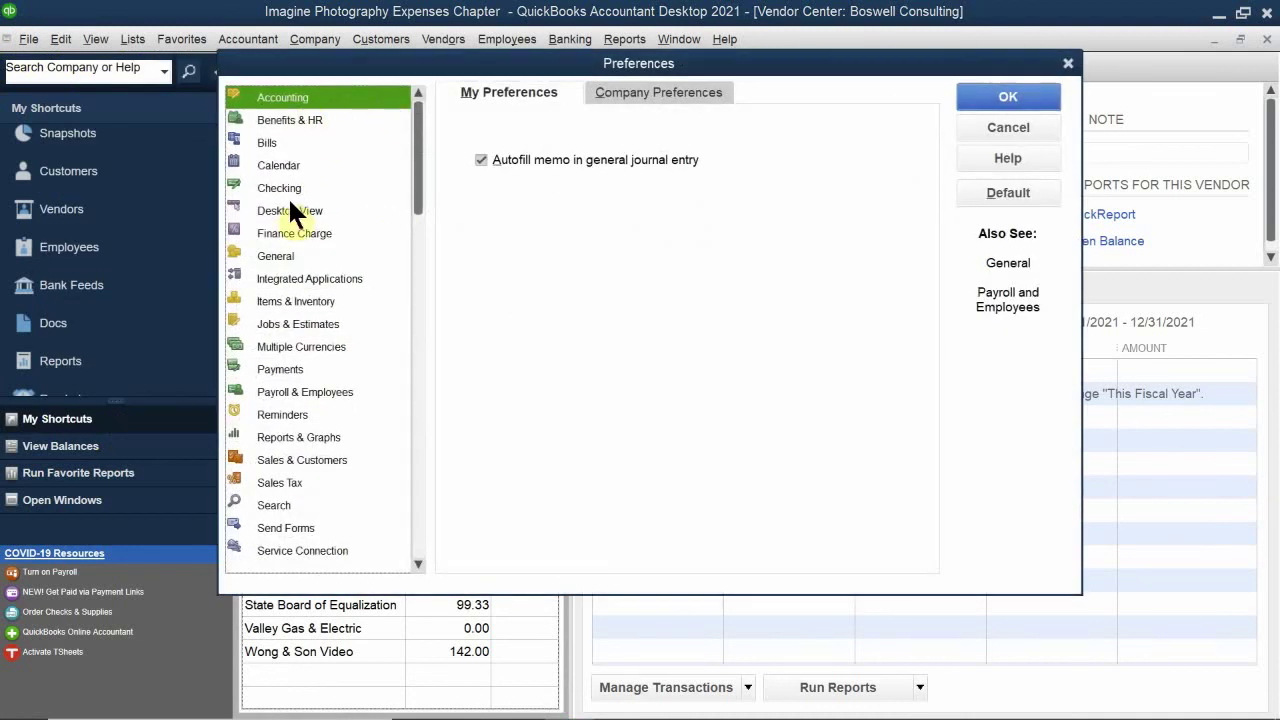
click(292, 330)
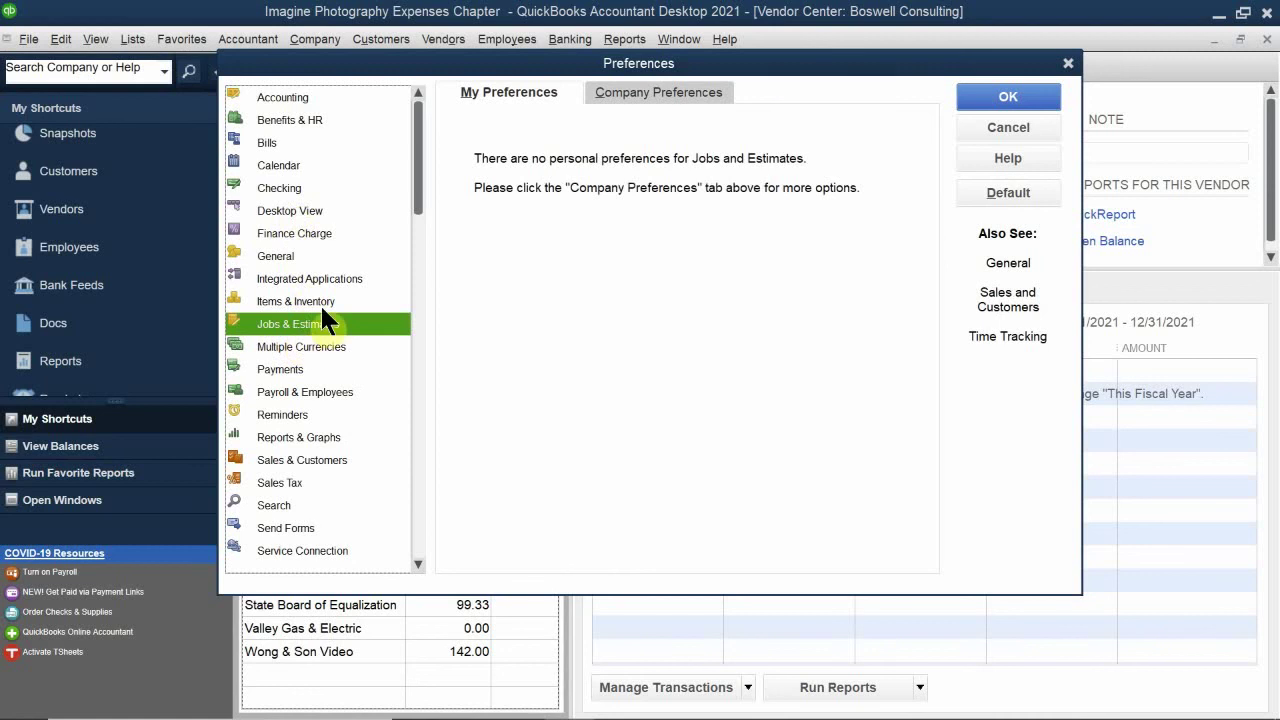
click(663, 92)
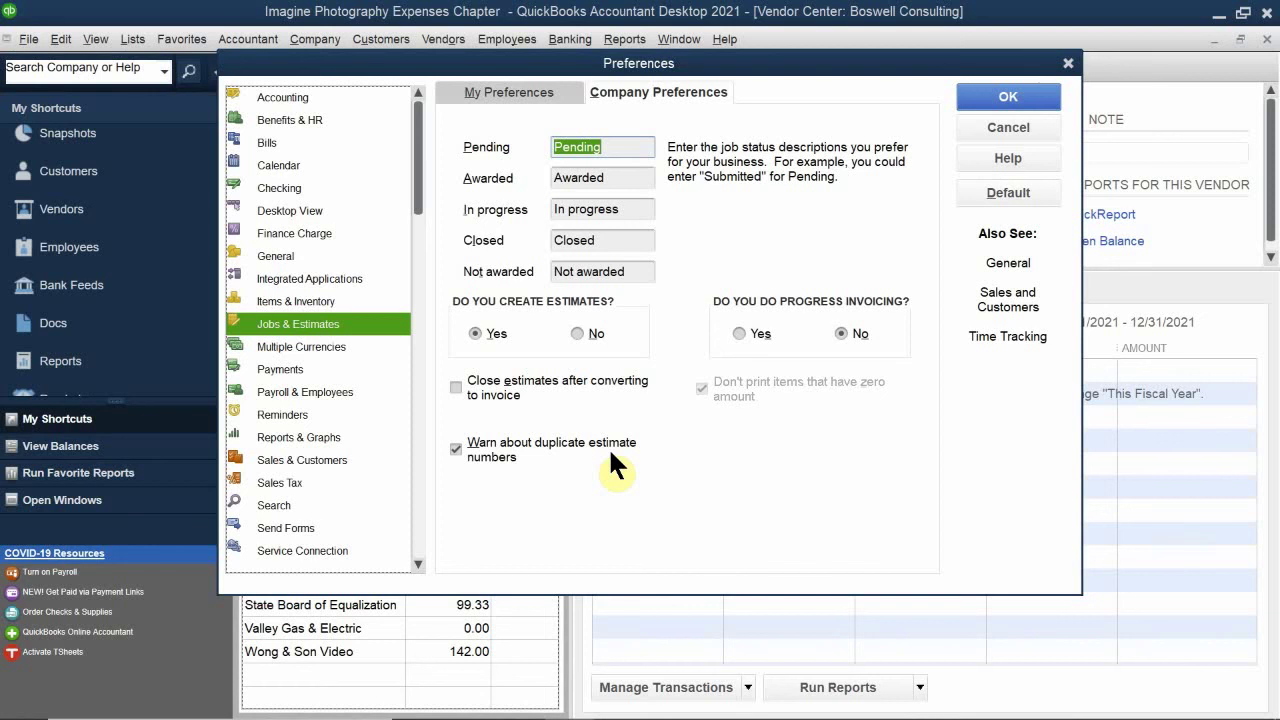
click(1008, 160)
click(1008, 96)
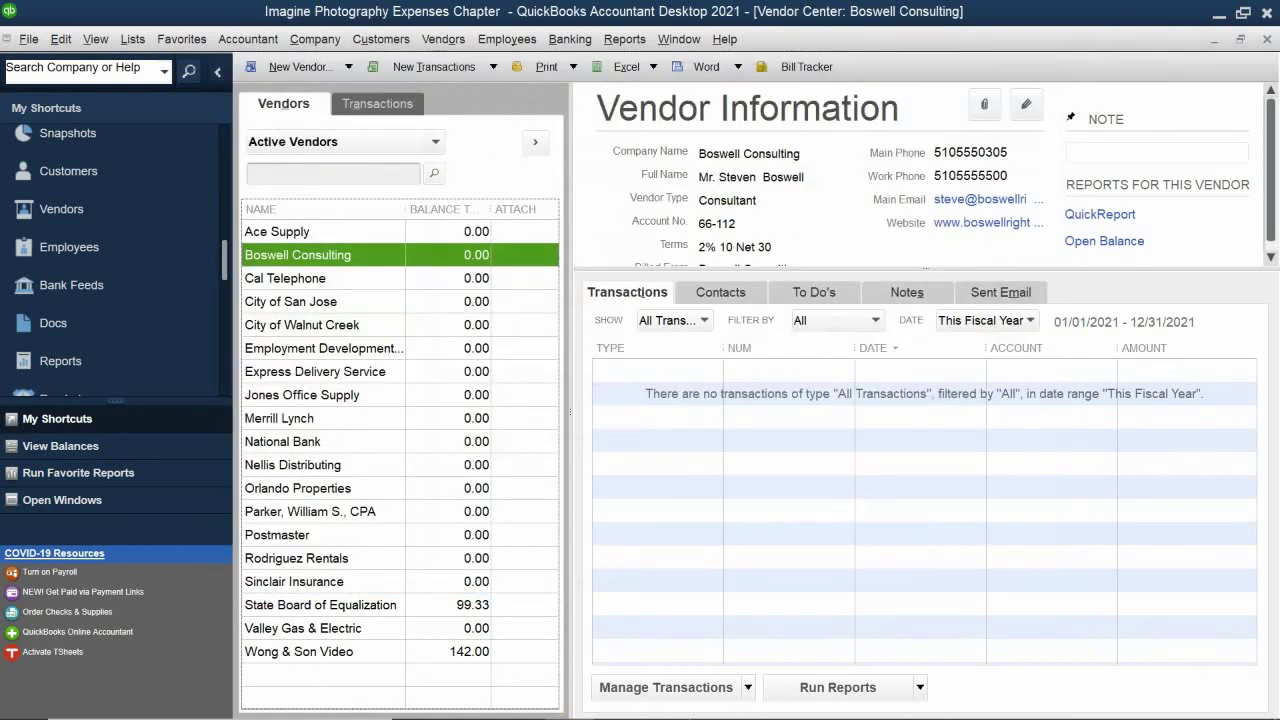
mouse_move(690, 708)
mouse_move(640, 694)
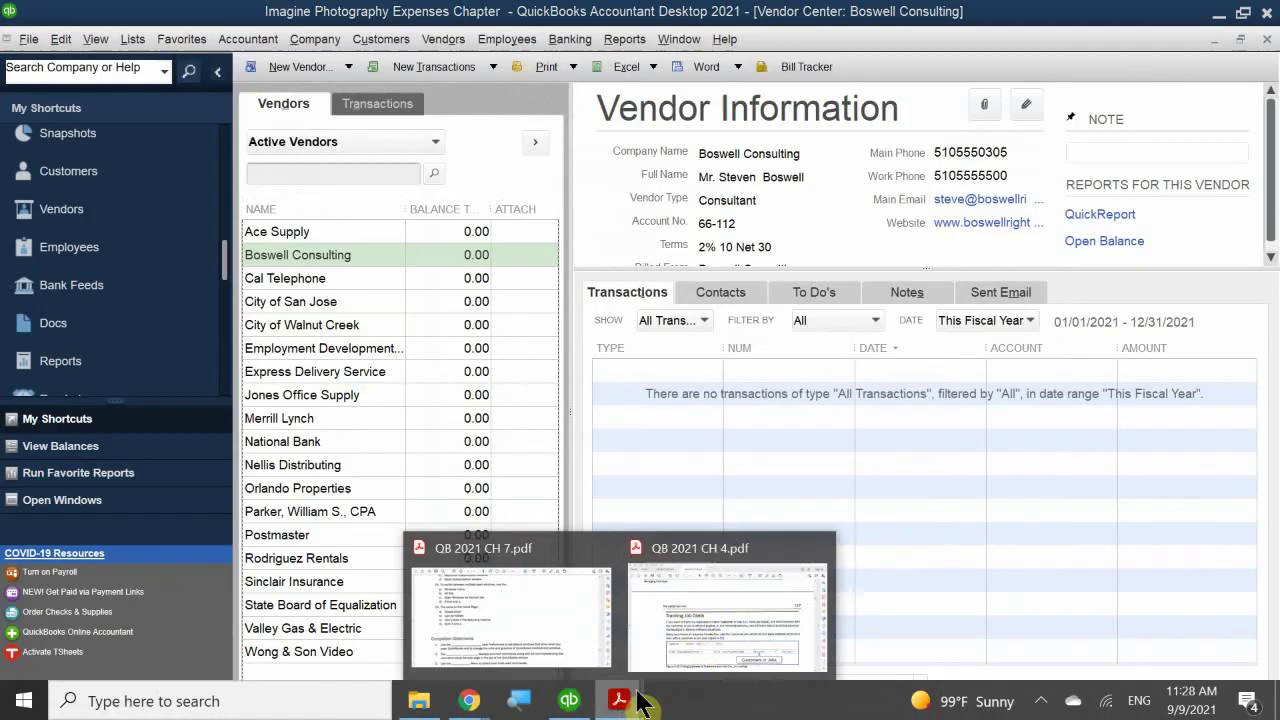
Step: Return to the CH 4 textbook PDF and scroll down to the Paying Vendors by Check section
click(698, 628)
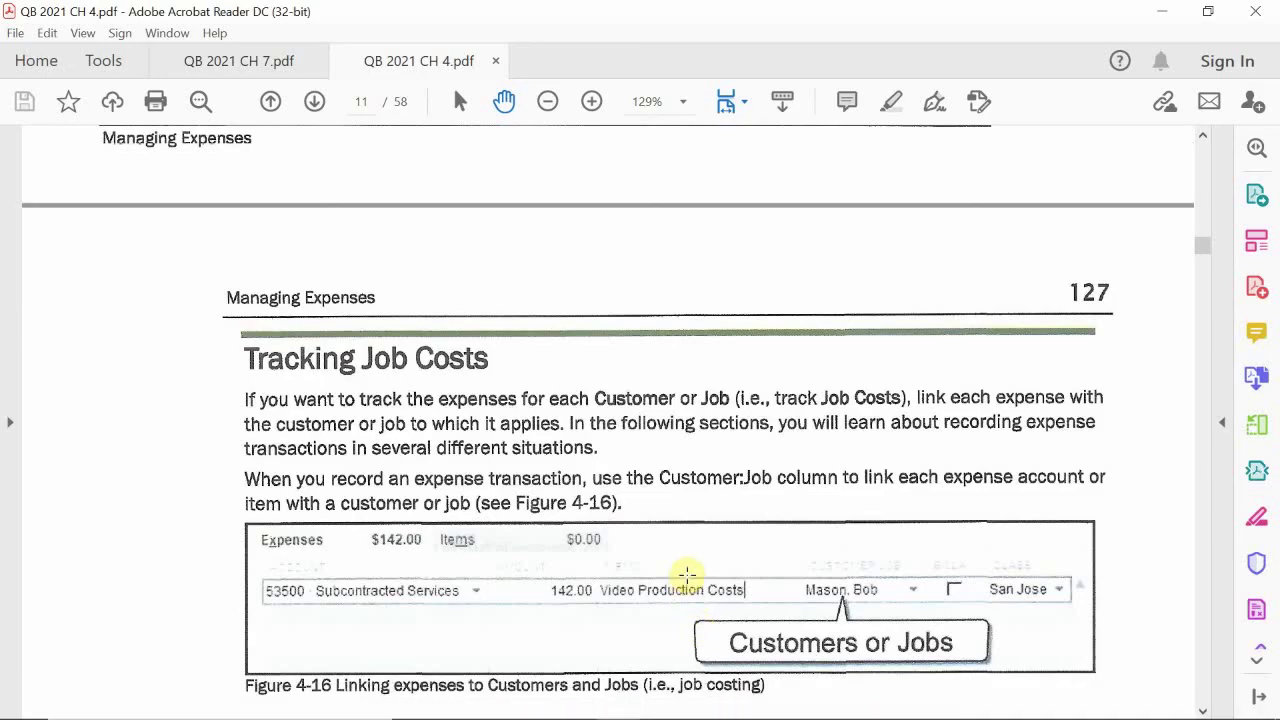
scroll(687, 573, down, 15)
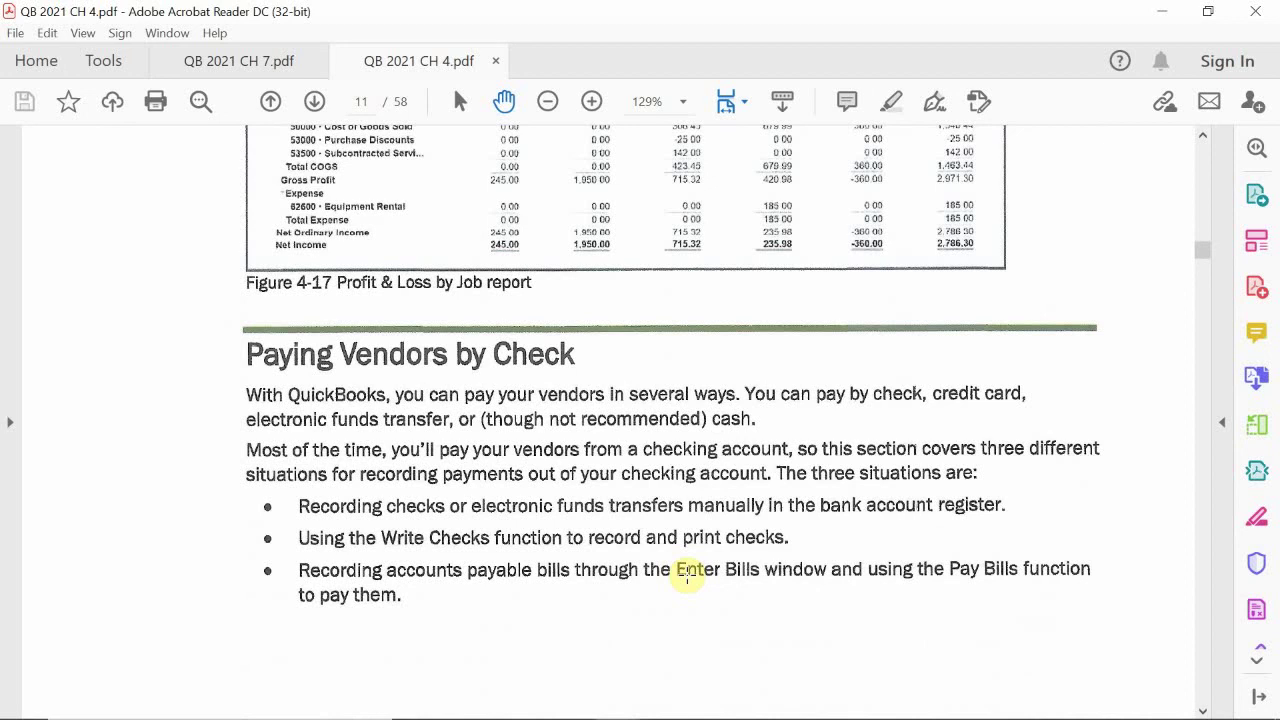
scroll(687, 577, down, 10)
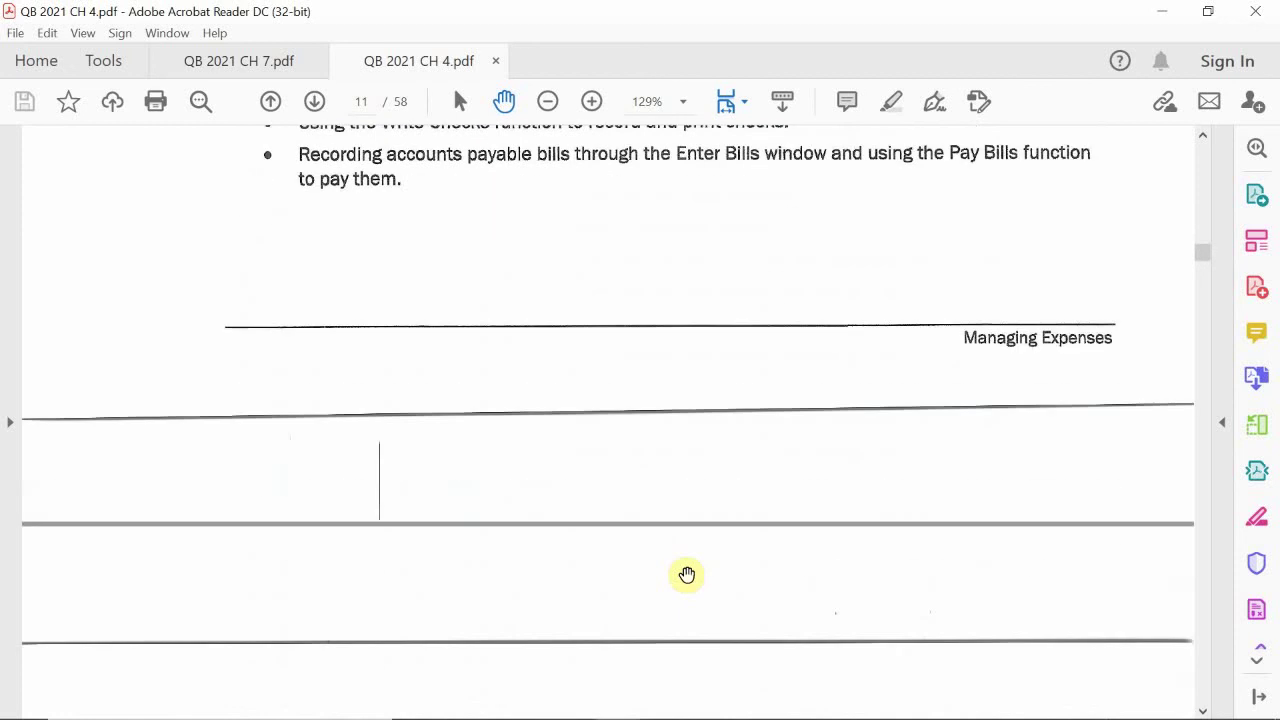
scroll(687, 575, down, 5)
scroll(687, 575, down, 5)
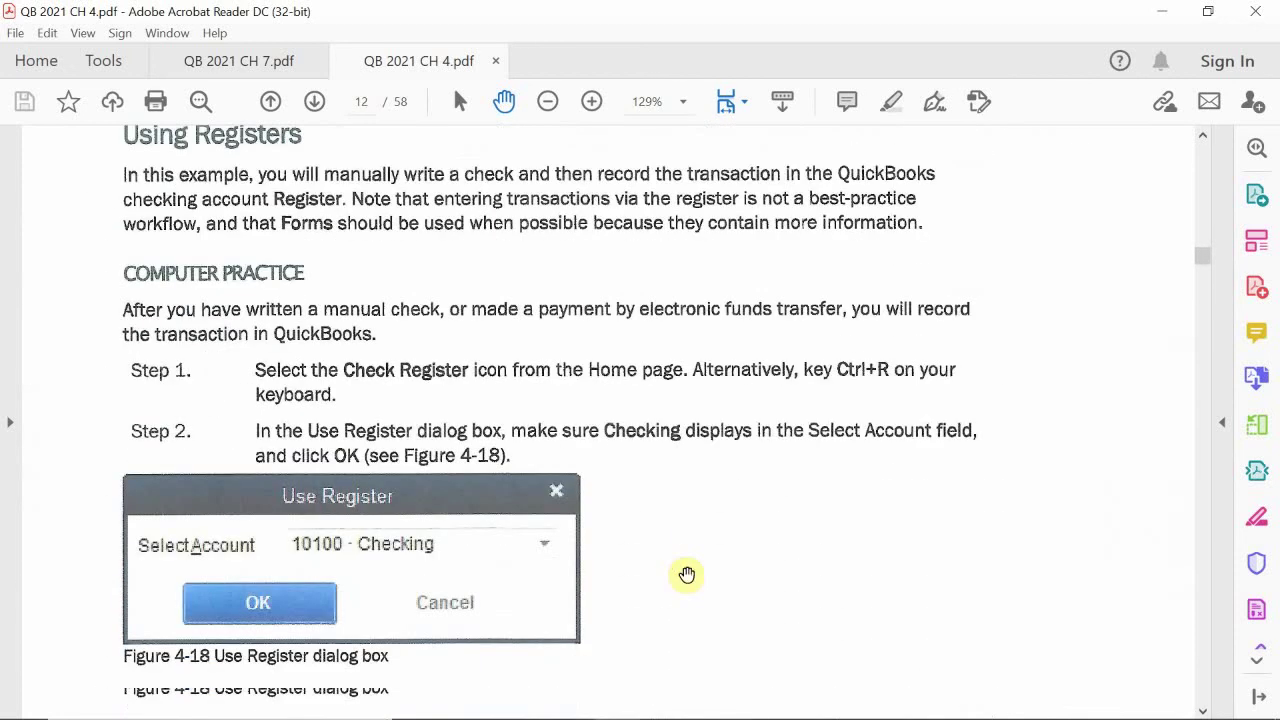
scroll(687, 575, up, 5)
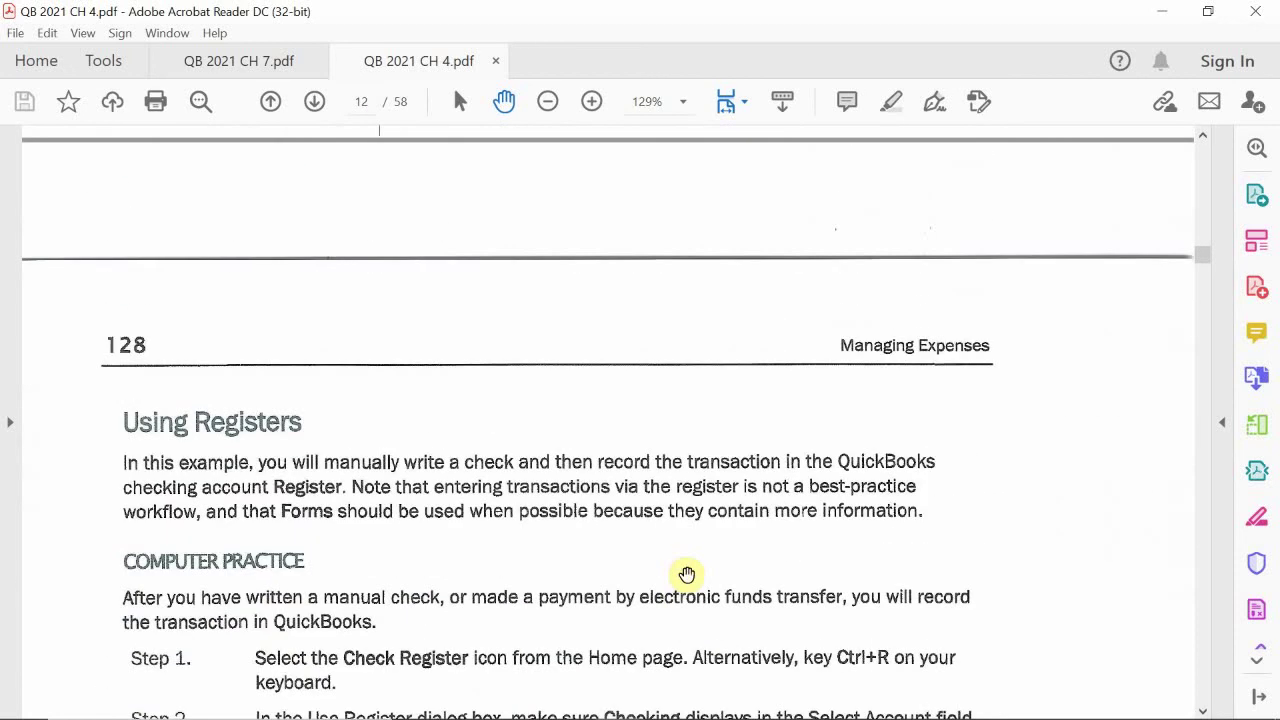
scroll(687, 575, up, 5)
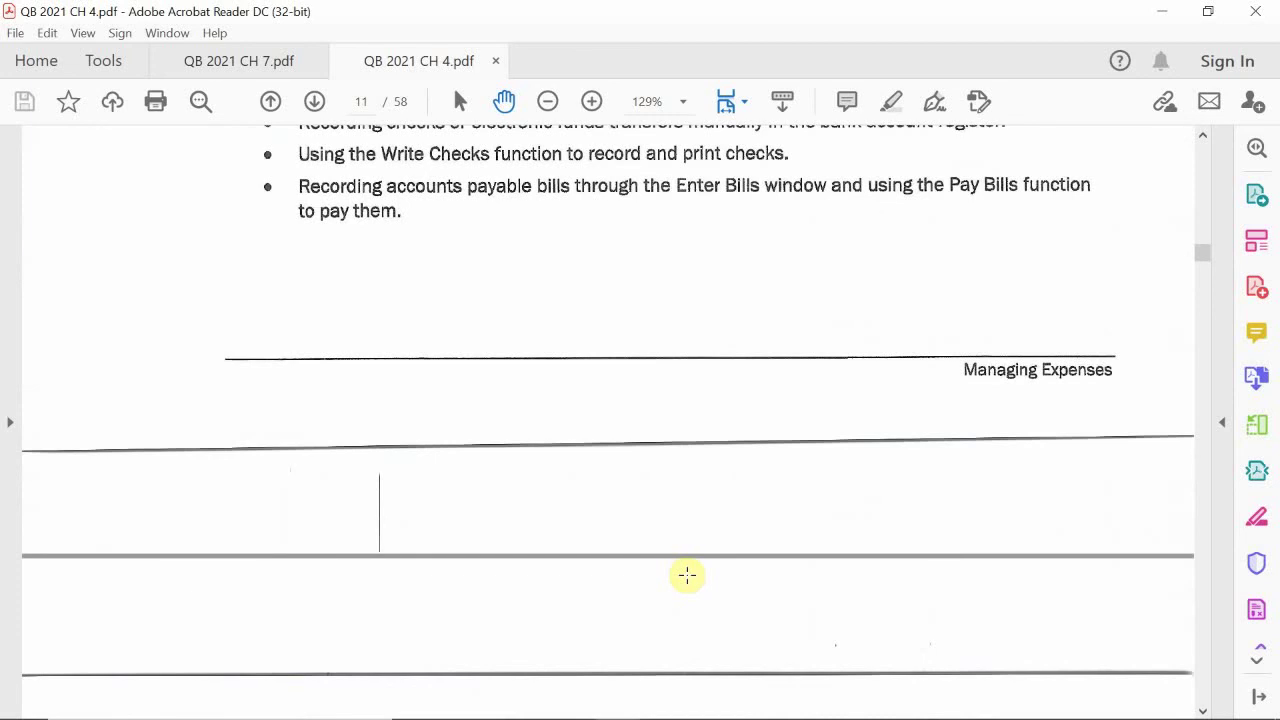
mouse_move(1268, 712)
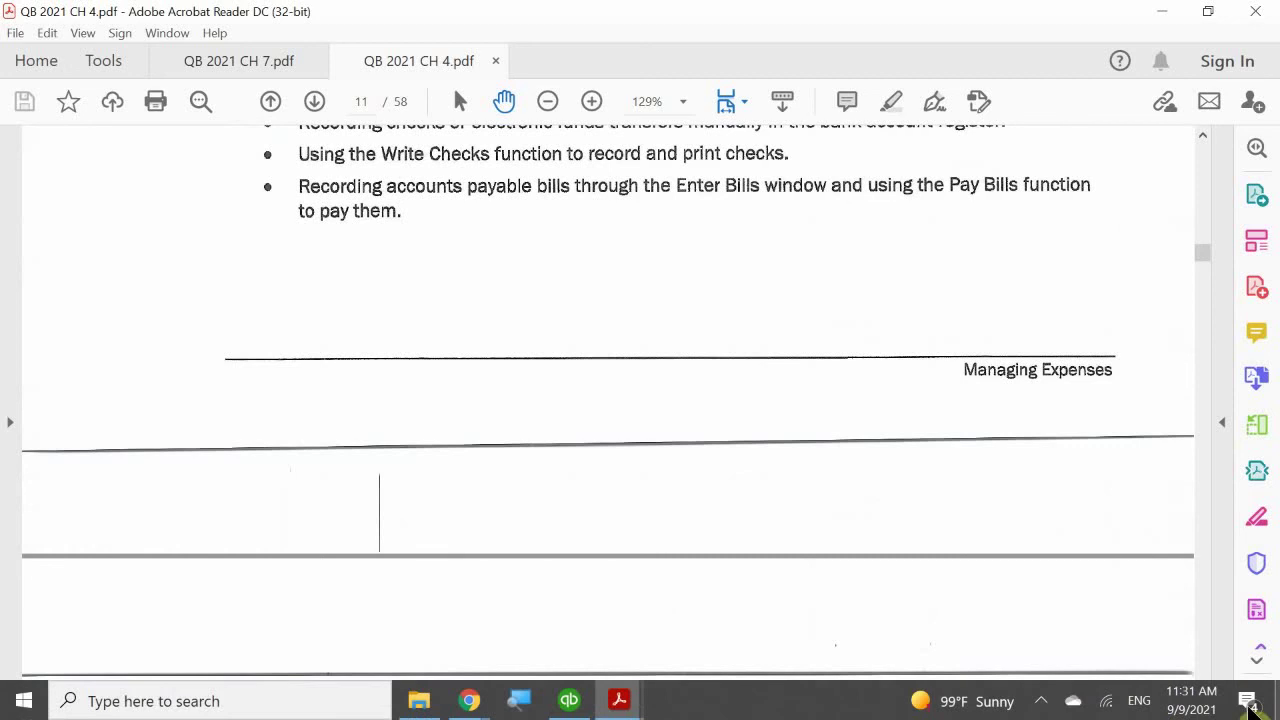
click(1041, 702)
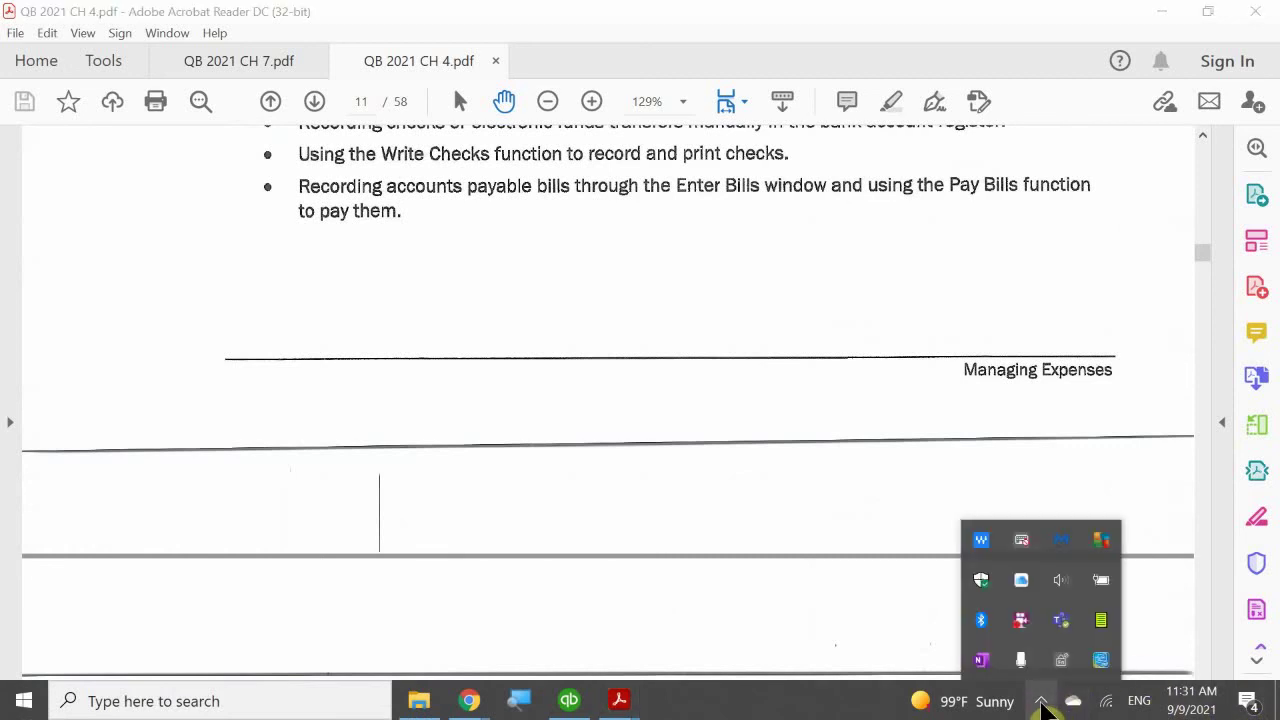
right_click(1021, 622)
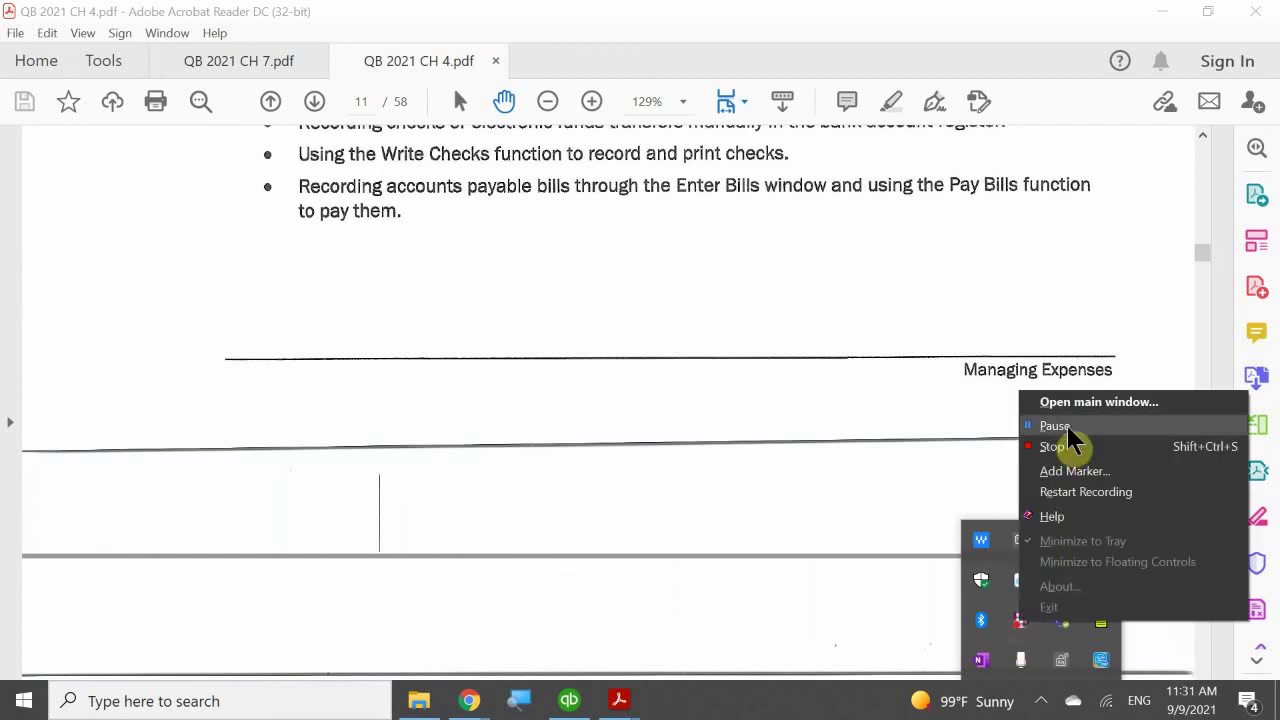